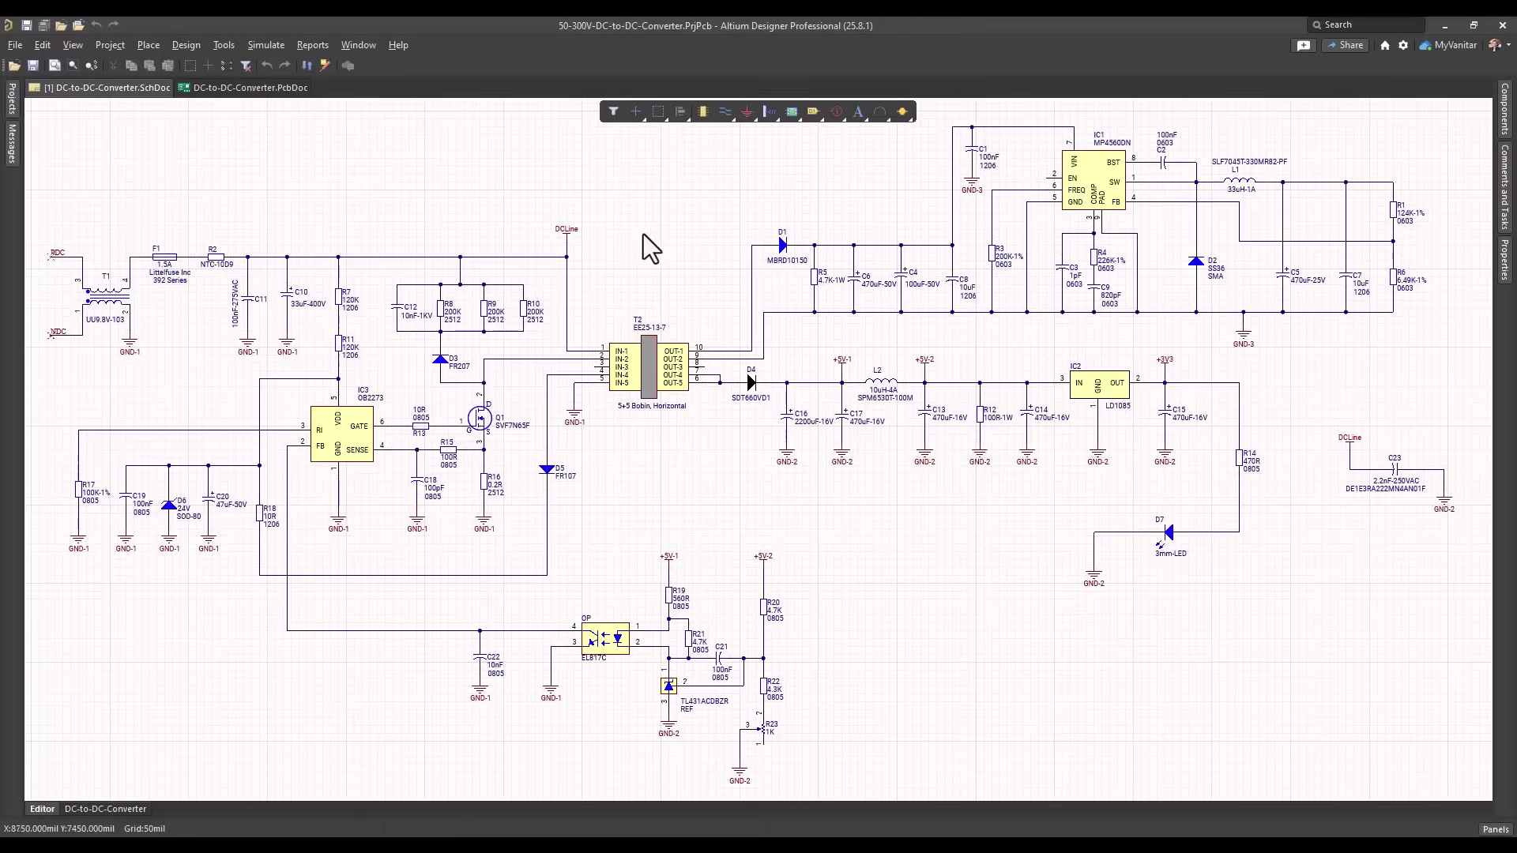
- Shift the converter schematic view slightly
right_click_drag(643, 234, 670, 286)
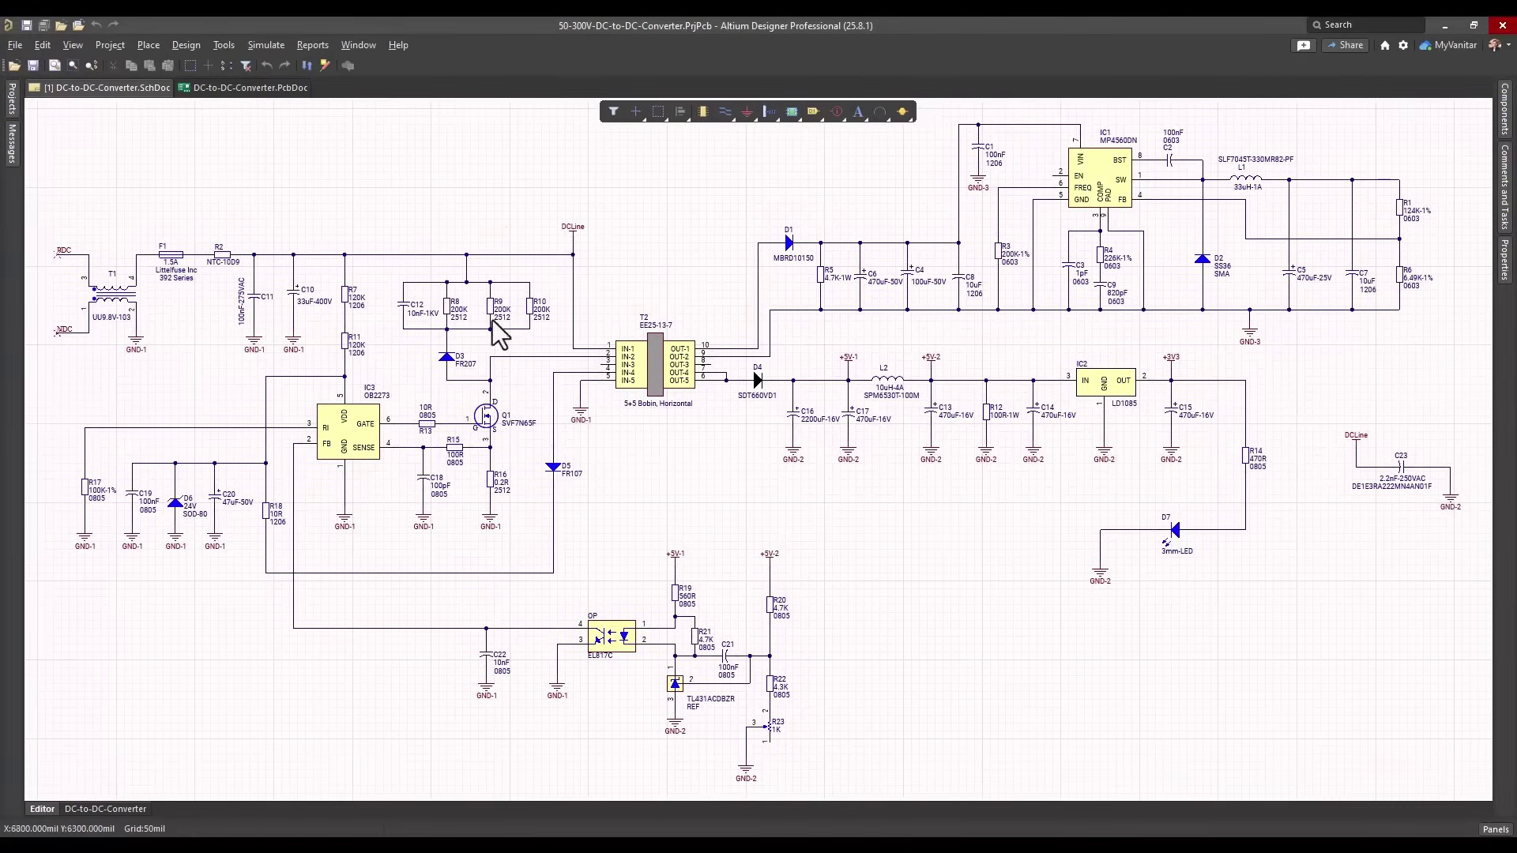
- Briefly show the converter's two-layer PCB layout and nudge the board view
left_click(252, 87)
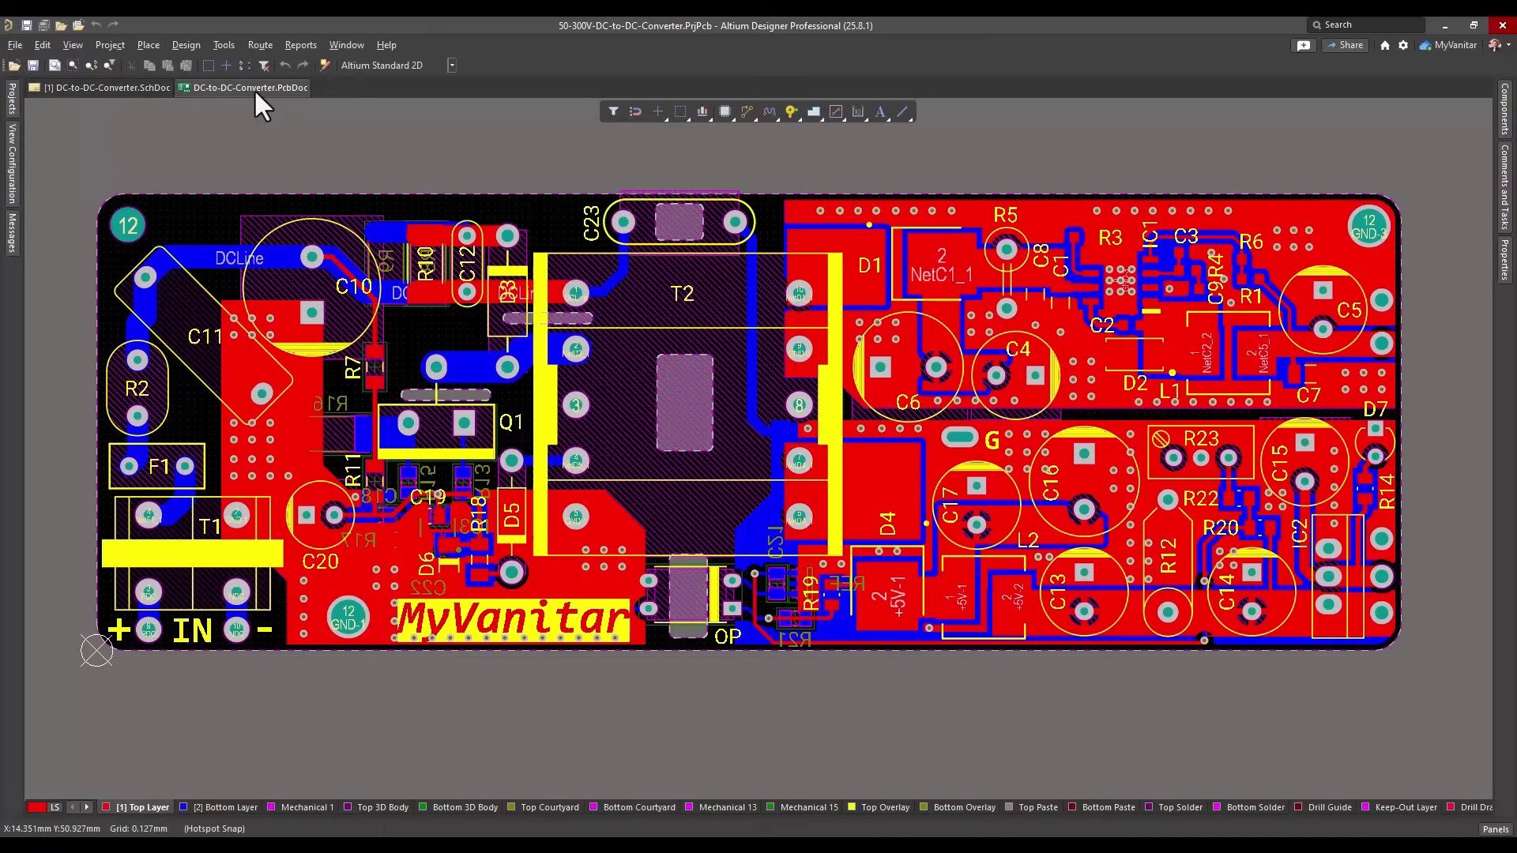
right_click_drag(381, 130, 391, 149)
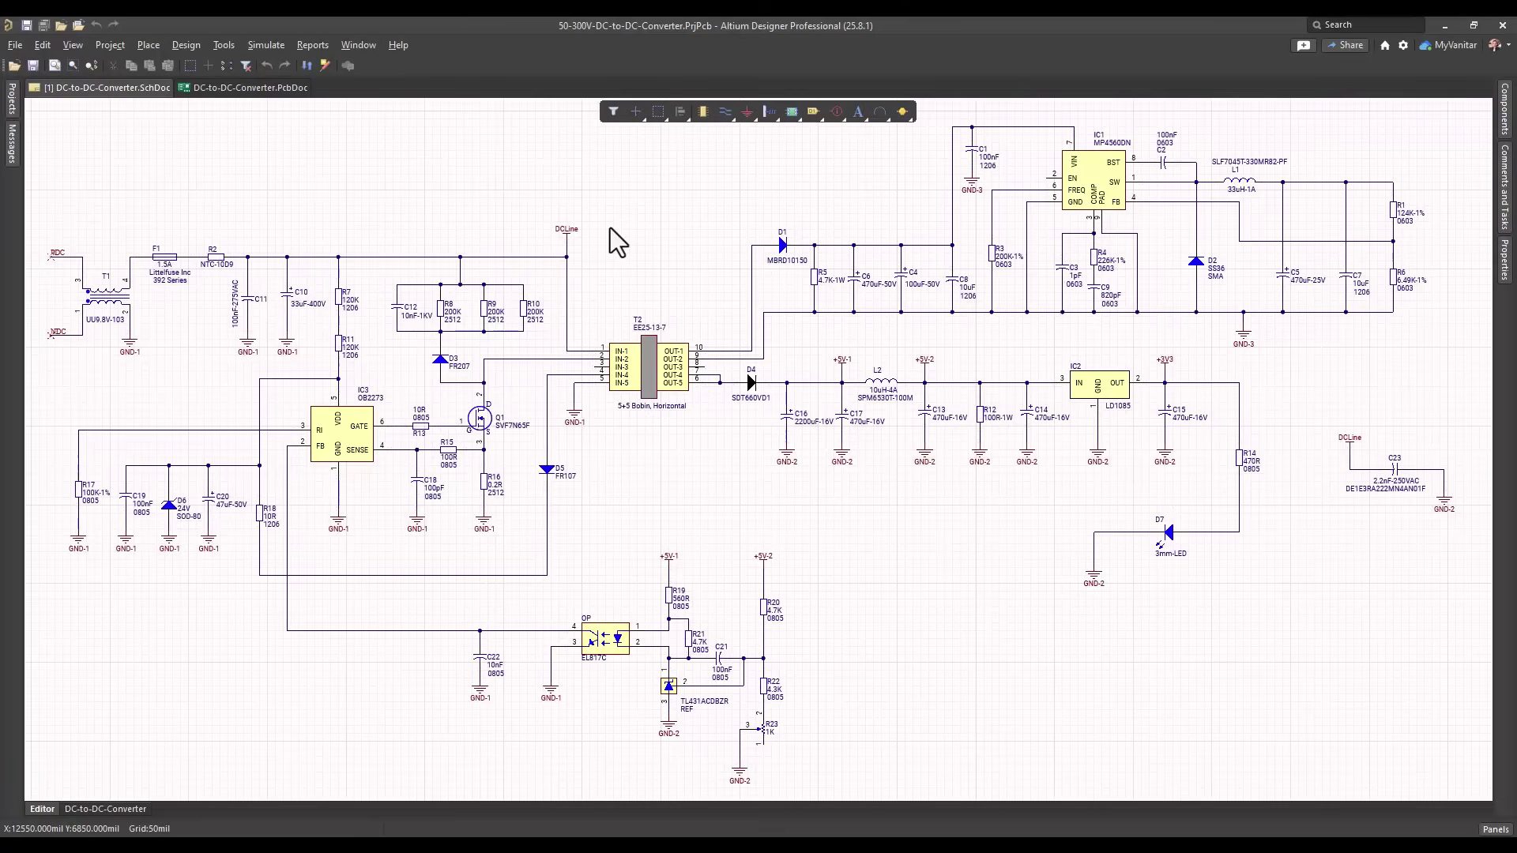
- Glance at the PCB layout, then come back to the converter schematic
right_click_drag(647, 237, 671, 286)
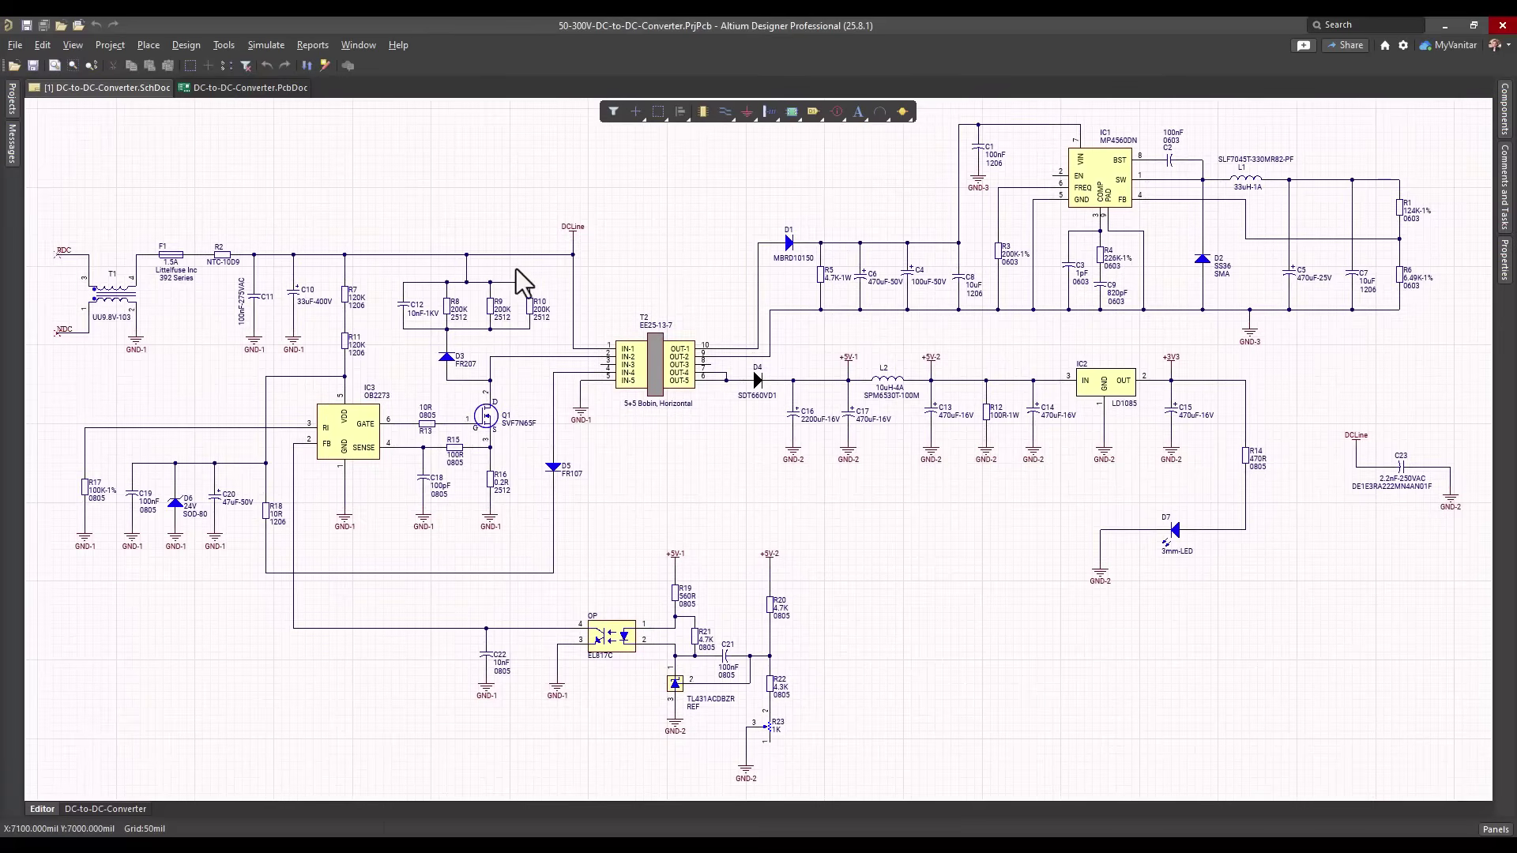
left_click(252, 88)
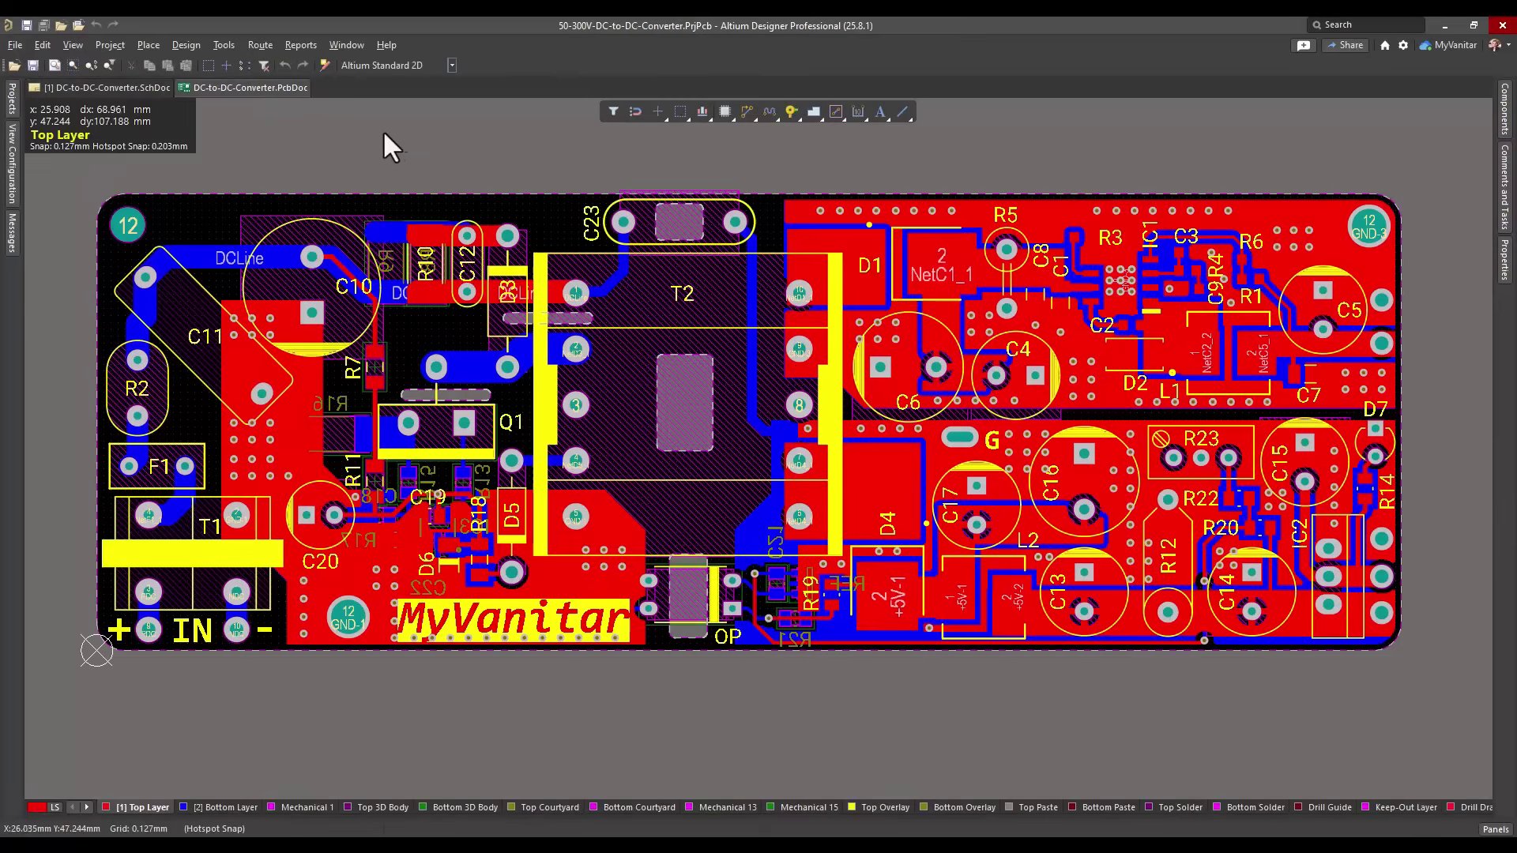
right_click_drag(382, 130, 391, 149)
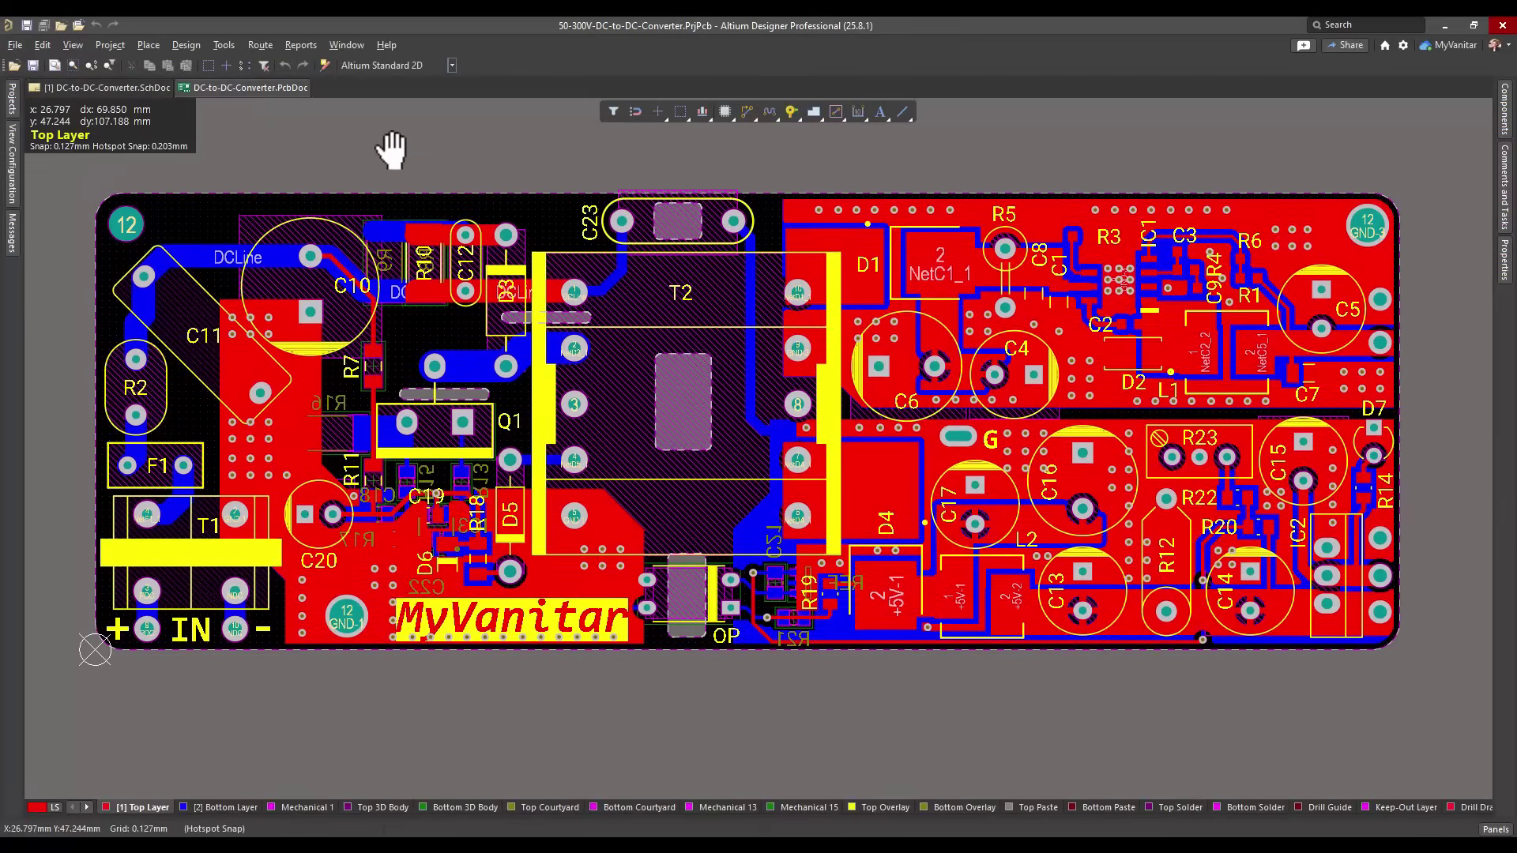
left_click(136, 92)
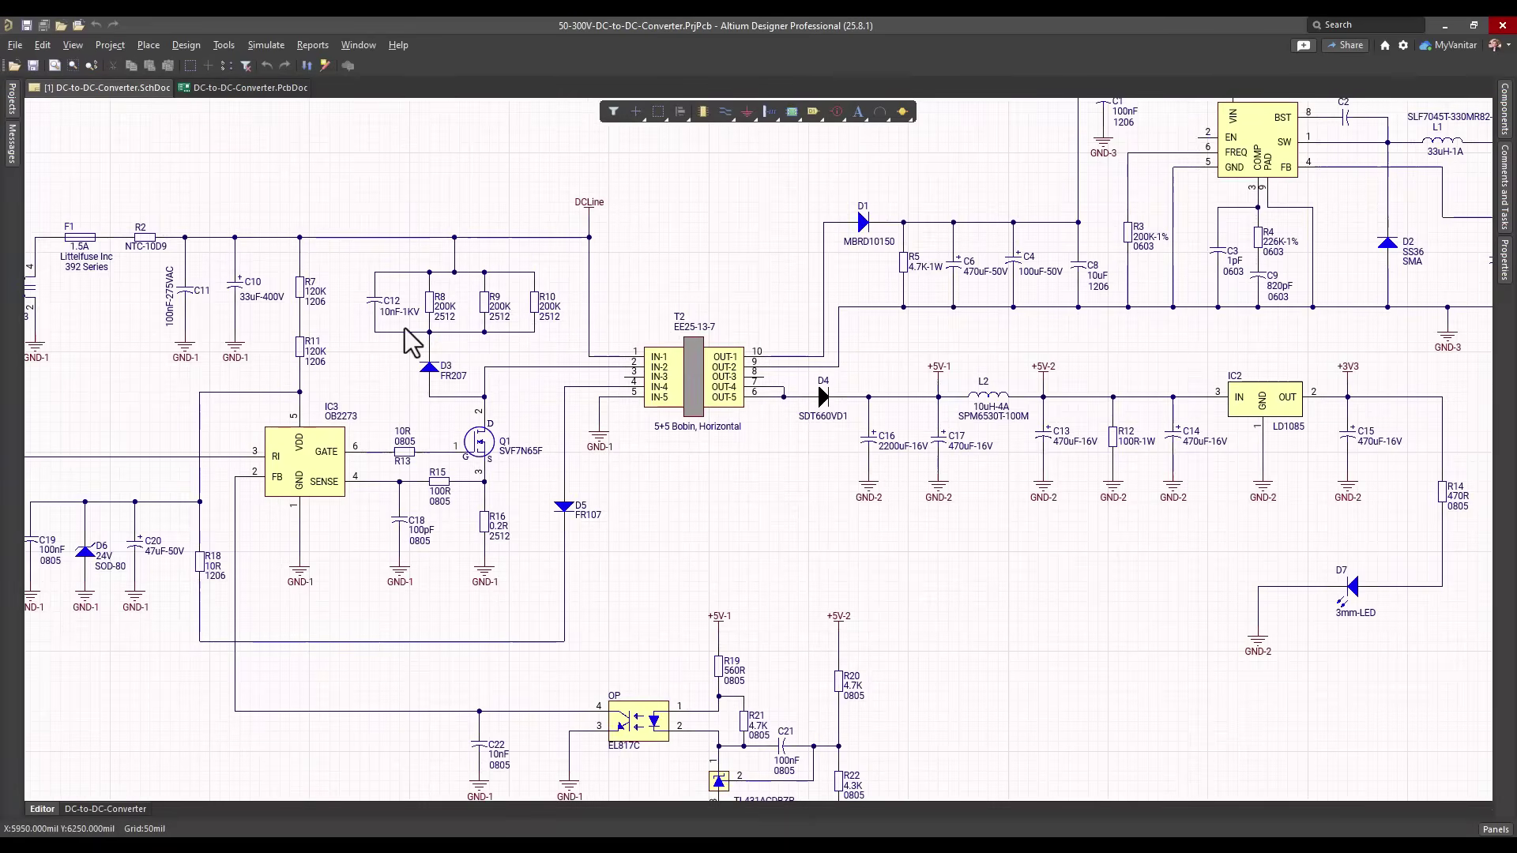
- Zoom into the input stage, inspecting fuse F1 and bulk capacitors C11 and C10
scroll(411, 341, "up", 5, "ctrl")
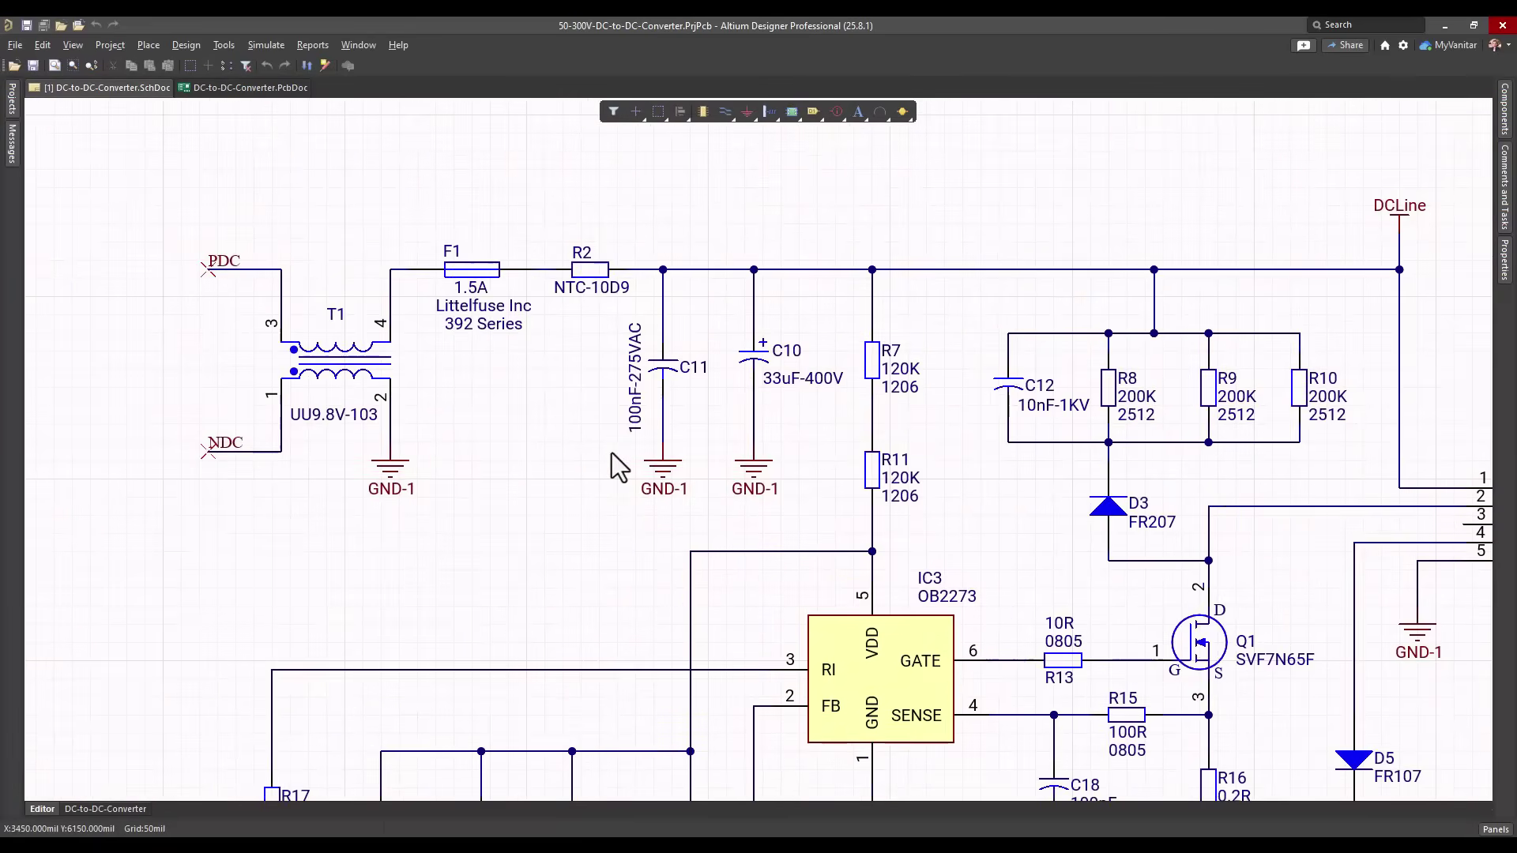
scroll(612, 453, "up", 2, "ctrl")
right_click_drag(532, 457, 676, 468)
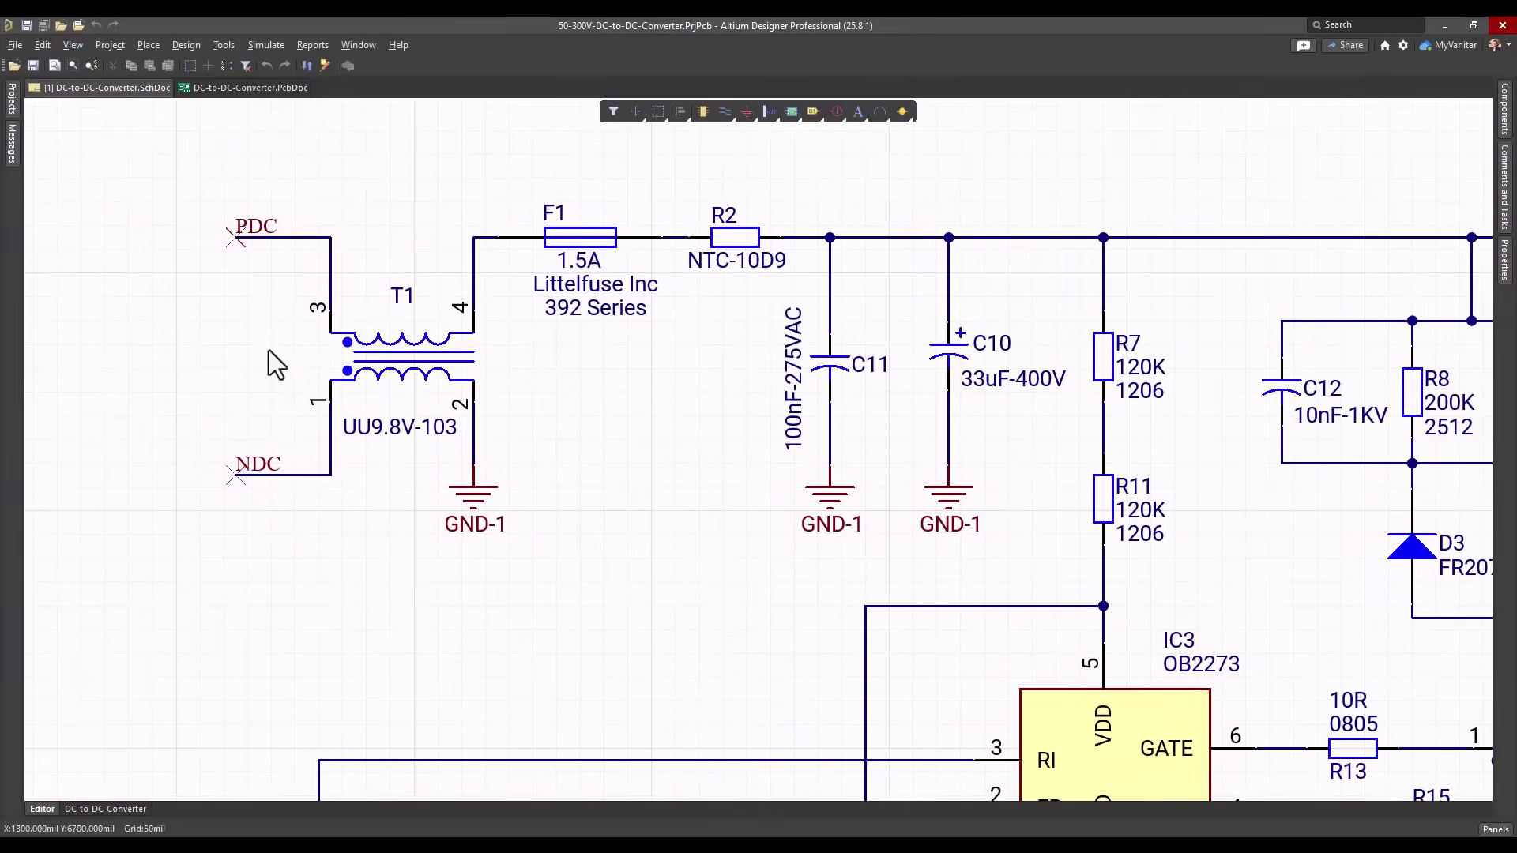
right_click_drag(560, 434, 485, 443)
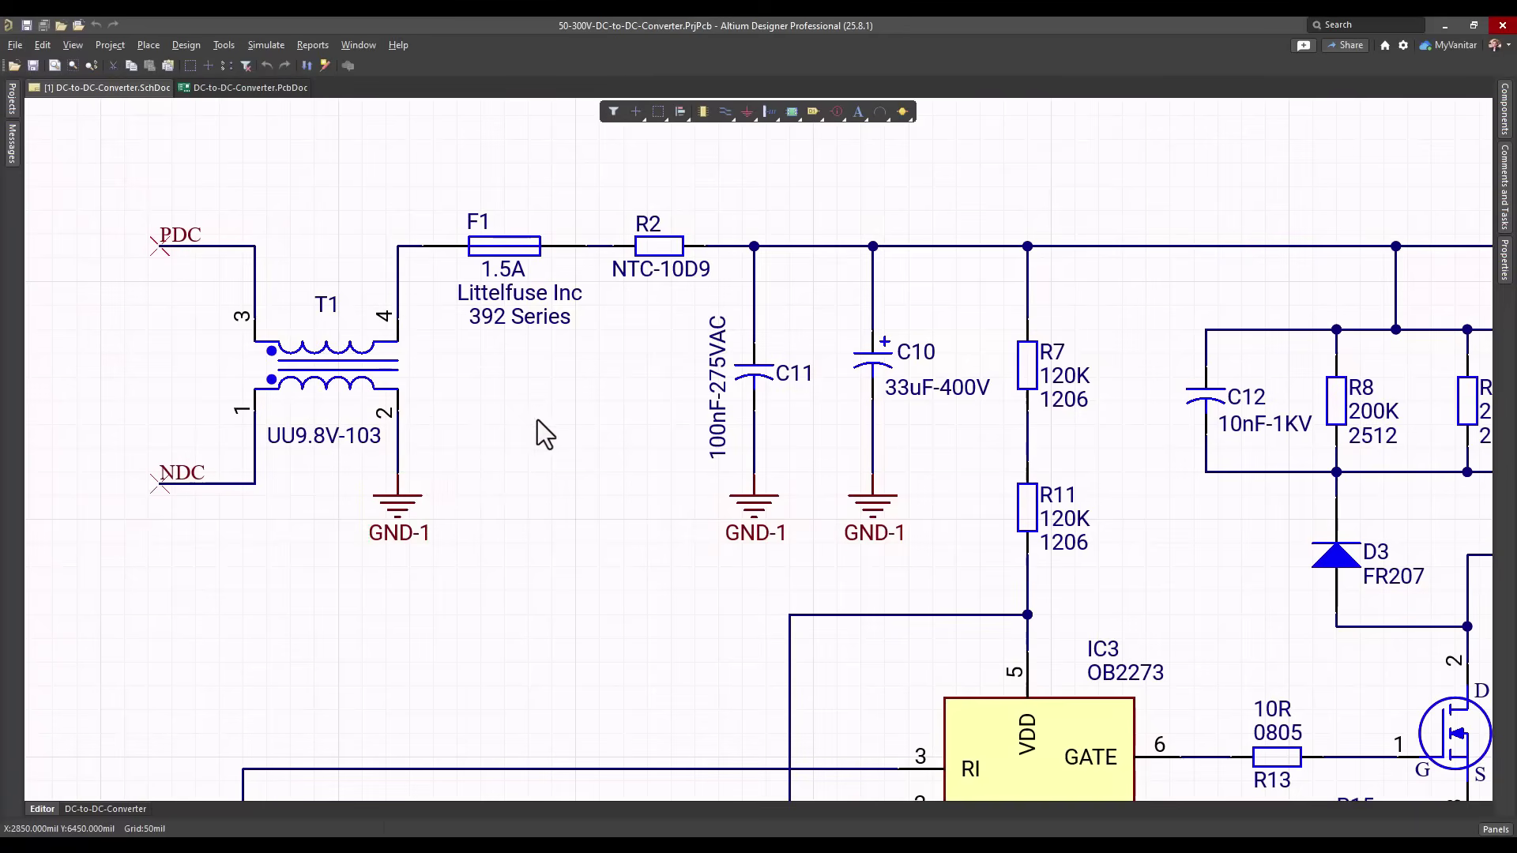
left_click(513, 254)
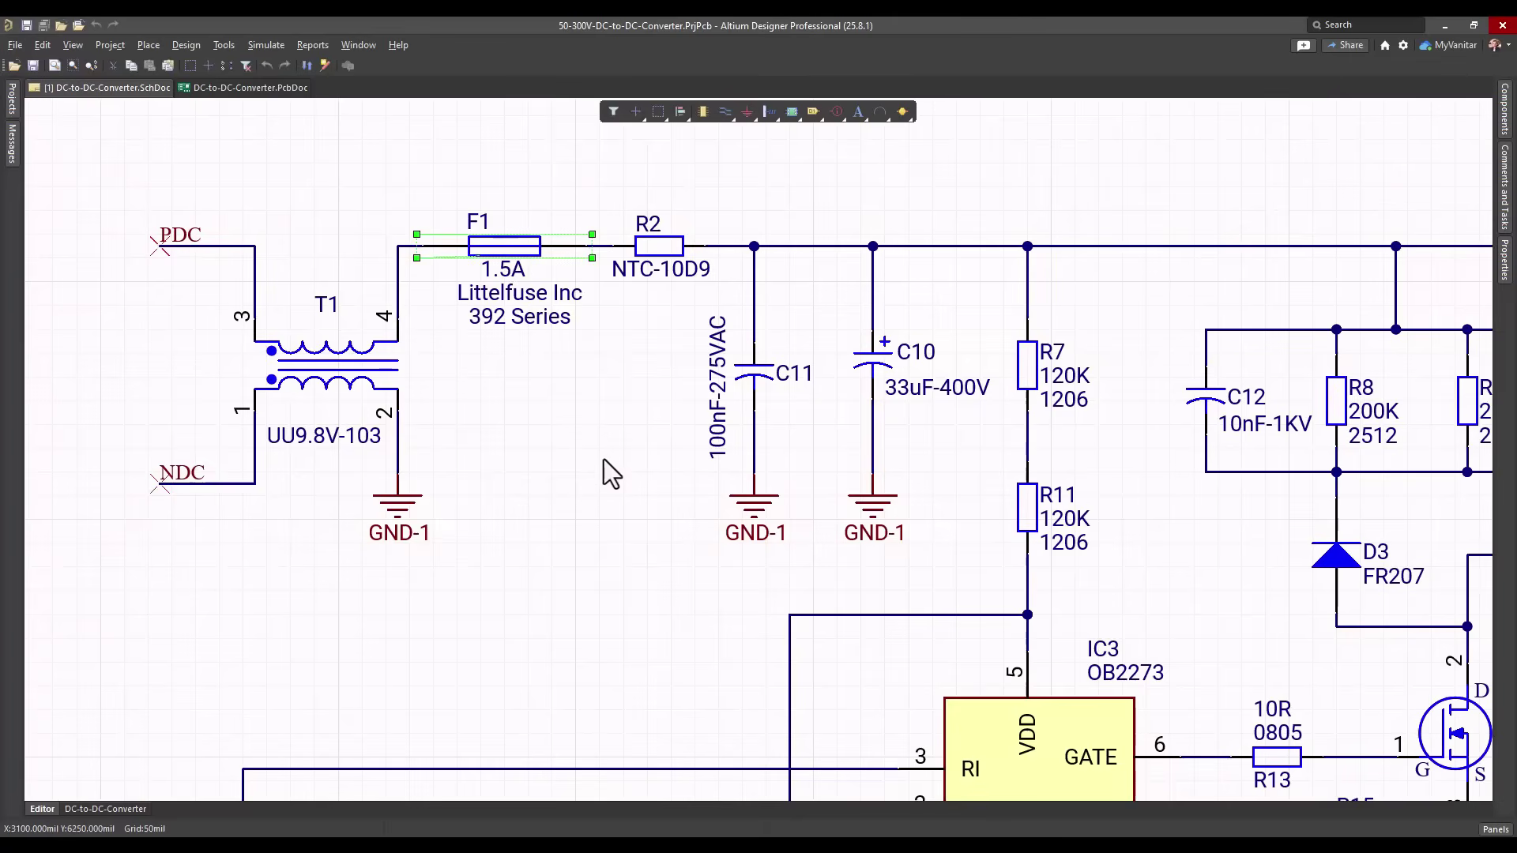
scroll(622, 474, "right", 2)
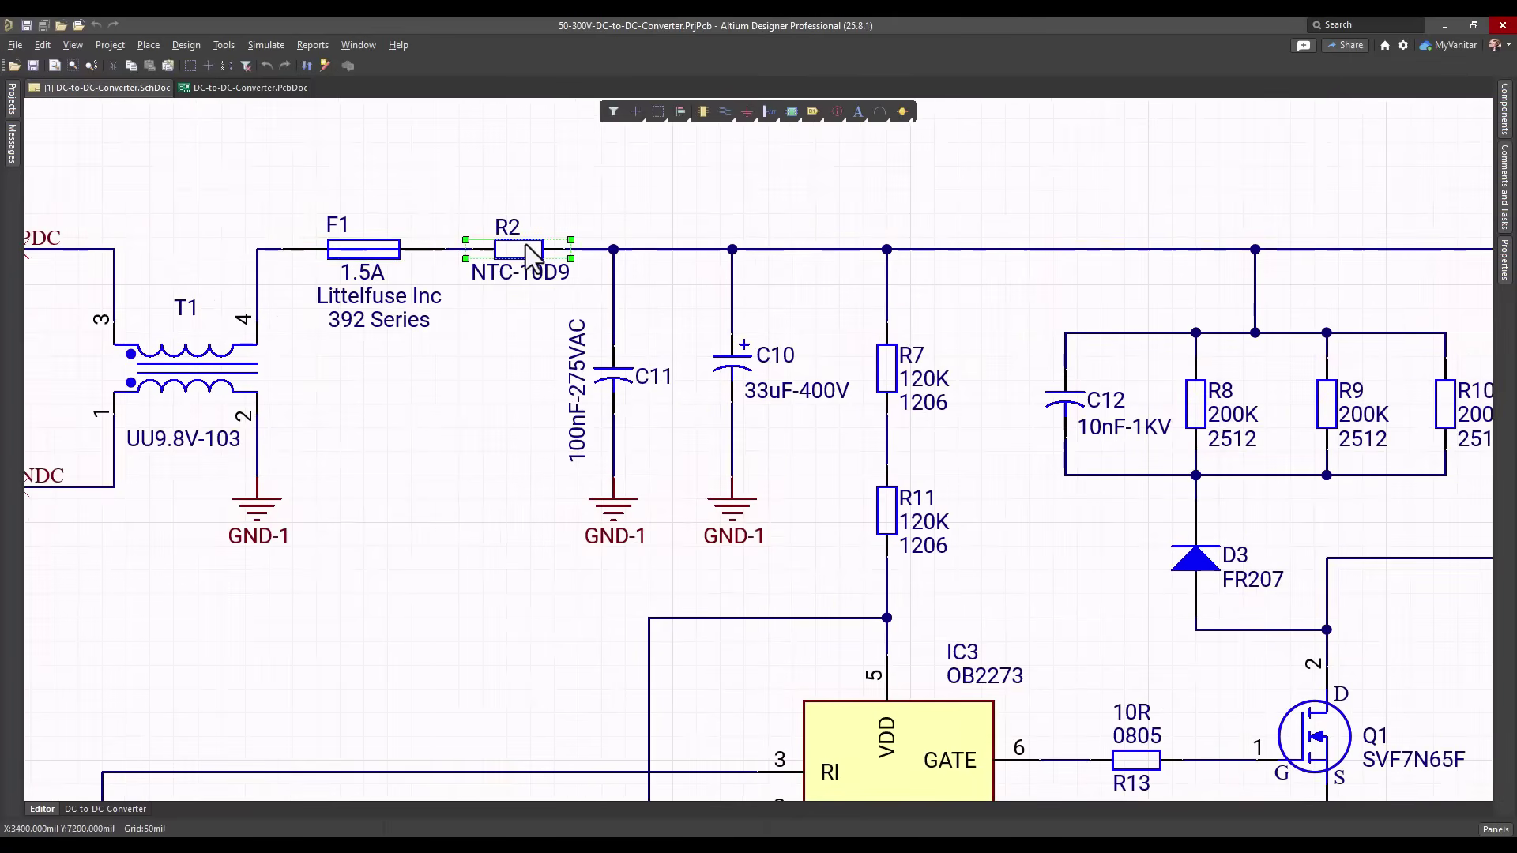
right_click_drag(517, 490, 348, 507)
left_click(502, 477)
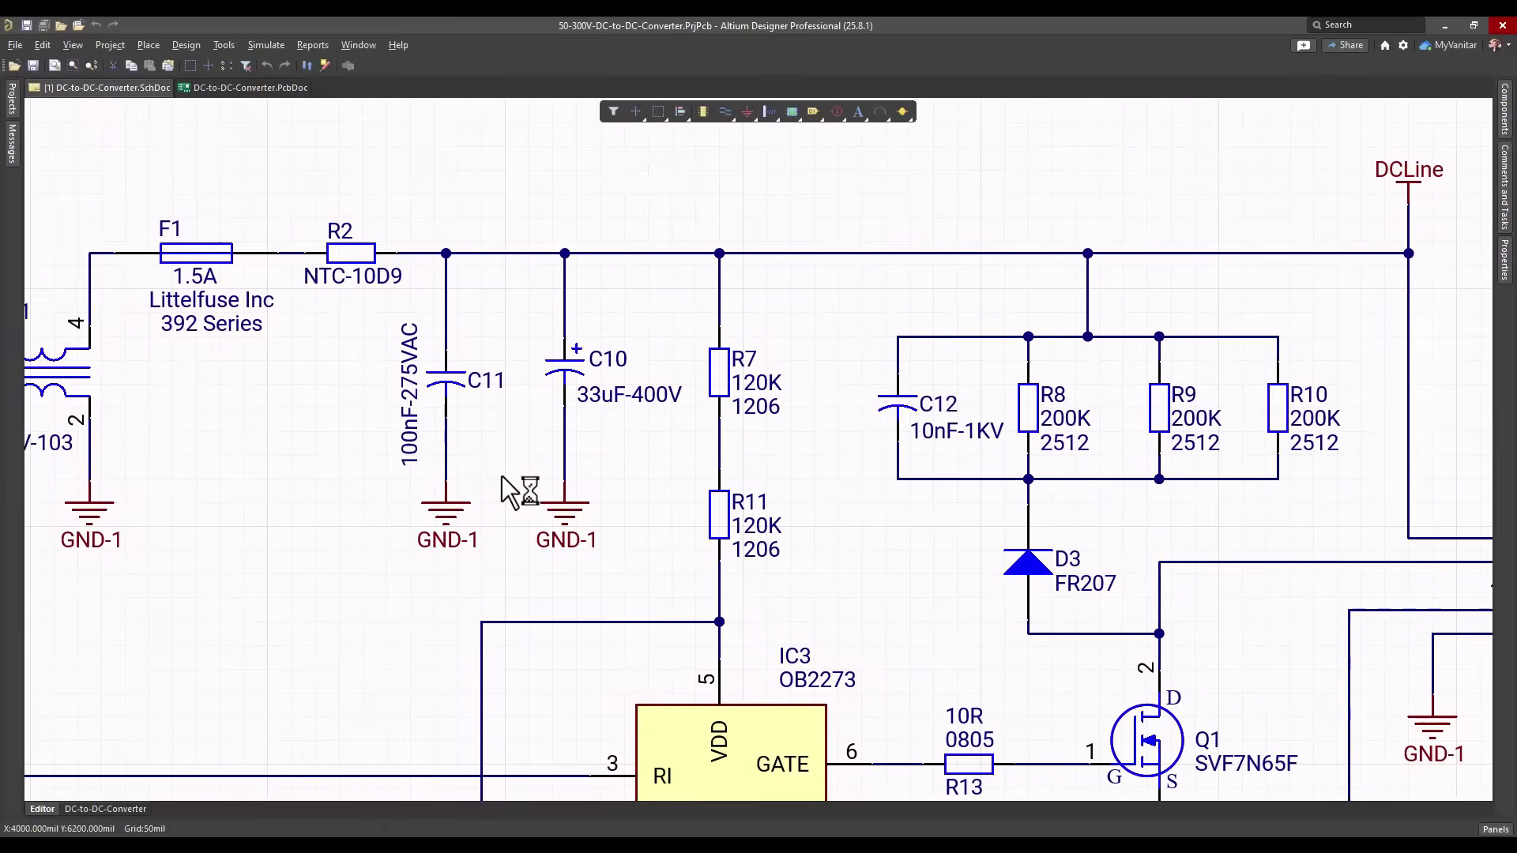
right_click_drag(648, 468, 387, 459)
left_click(542, 495)
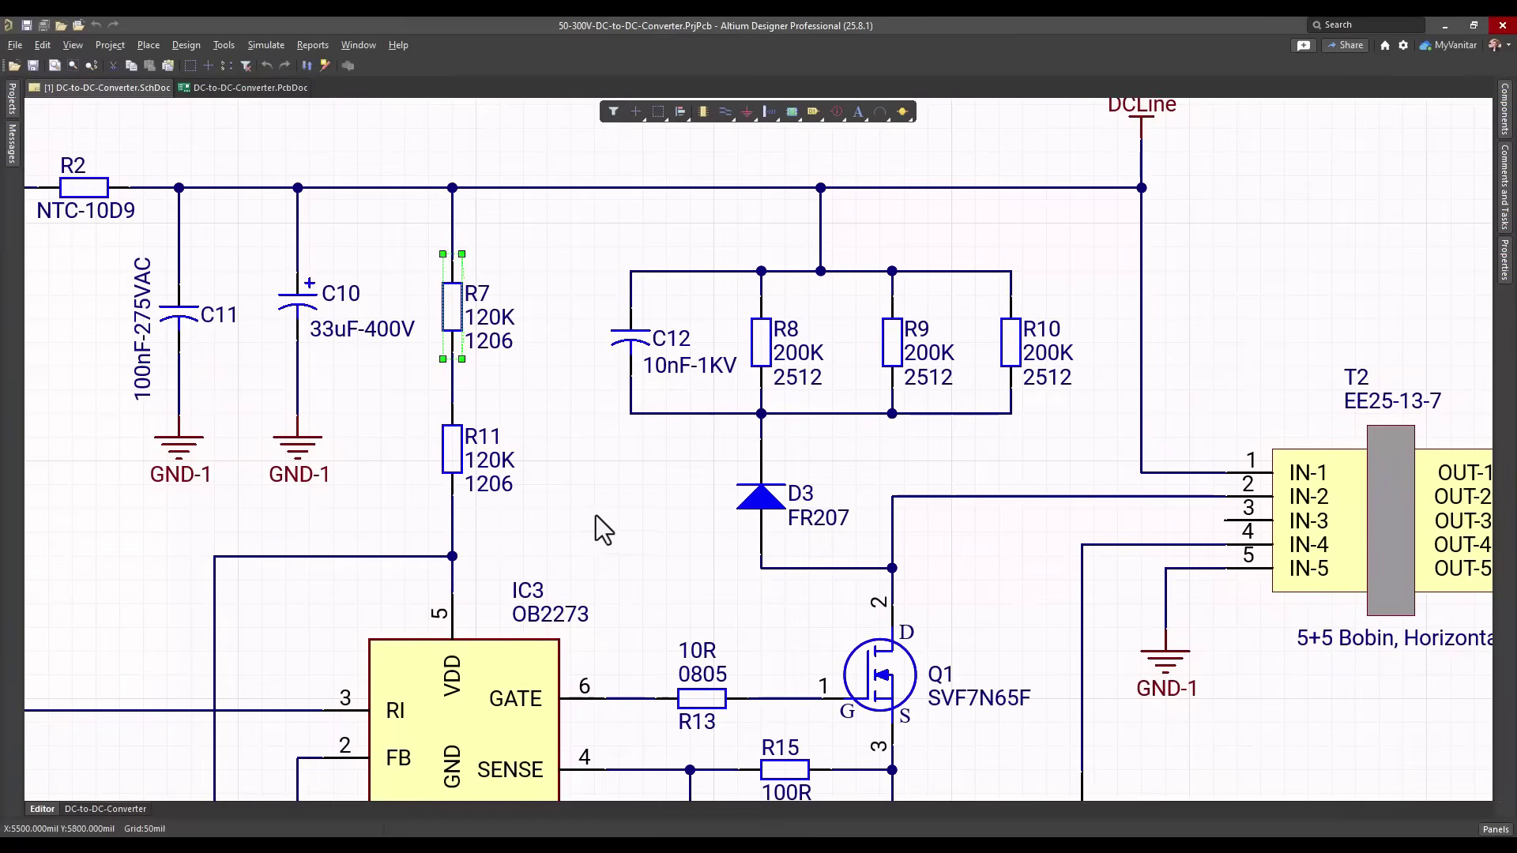
- Inspect controller IC3, then pan toward transformer T2's outputs and diode D5
right_click_drag(596, 515, 658, 434)
left_click(610, 439)
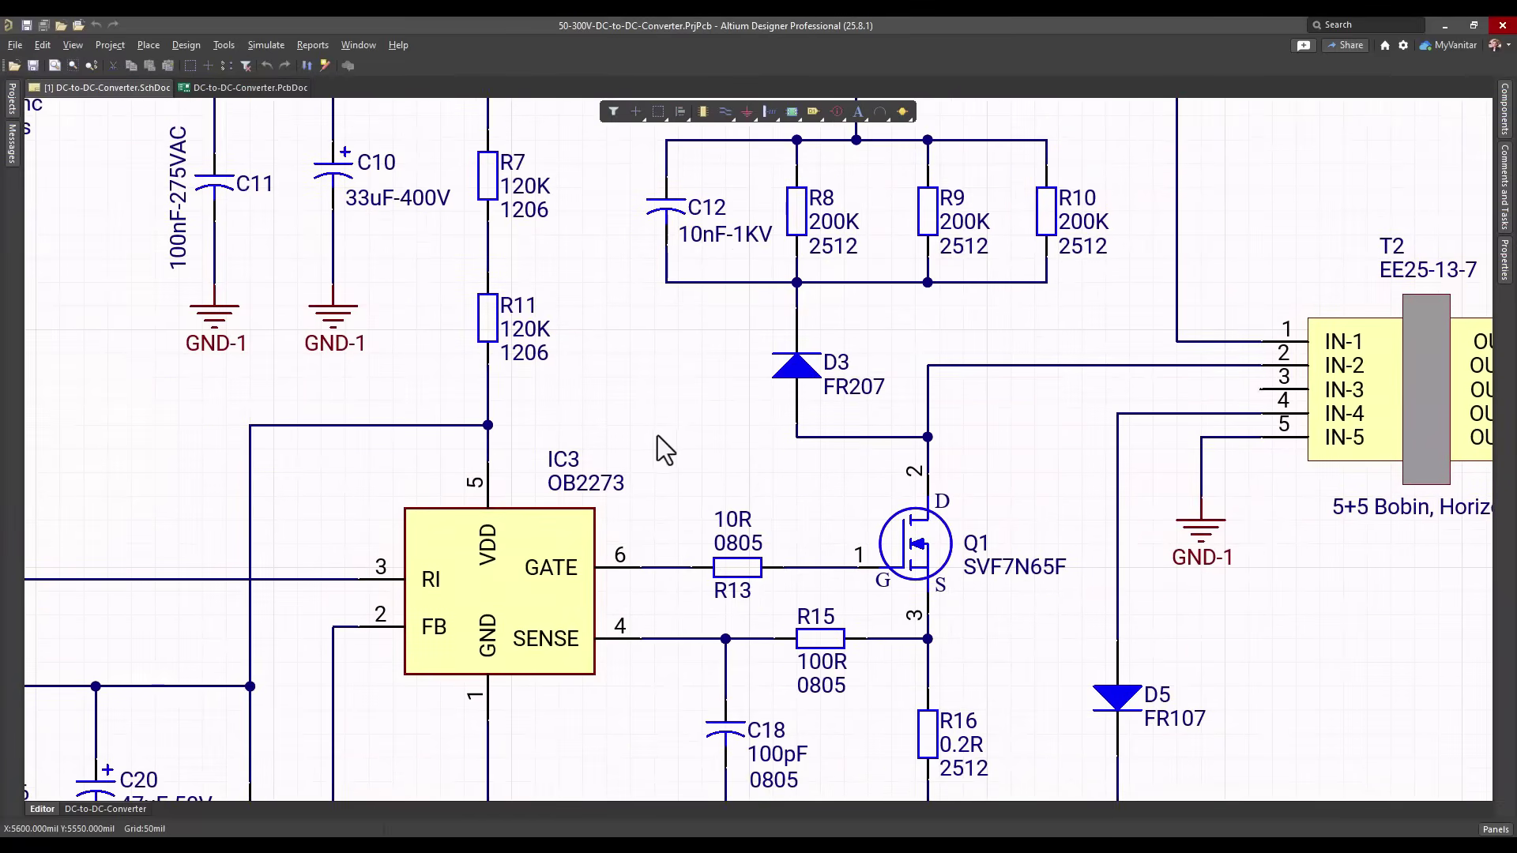
left_click(528, 558)
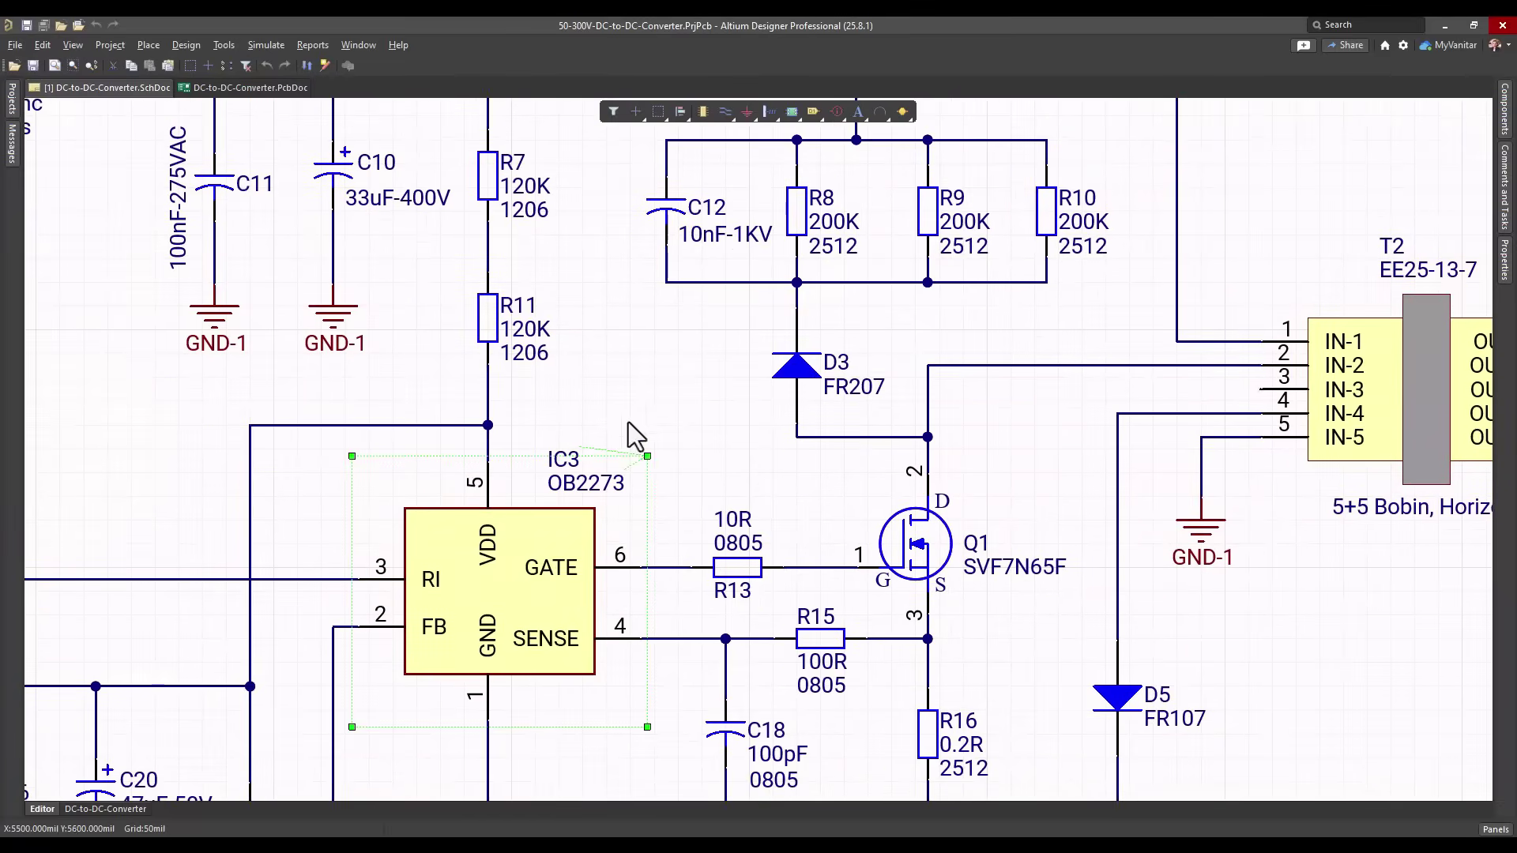
right_click_drag(700, 391, 495, 510)
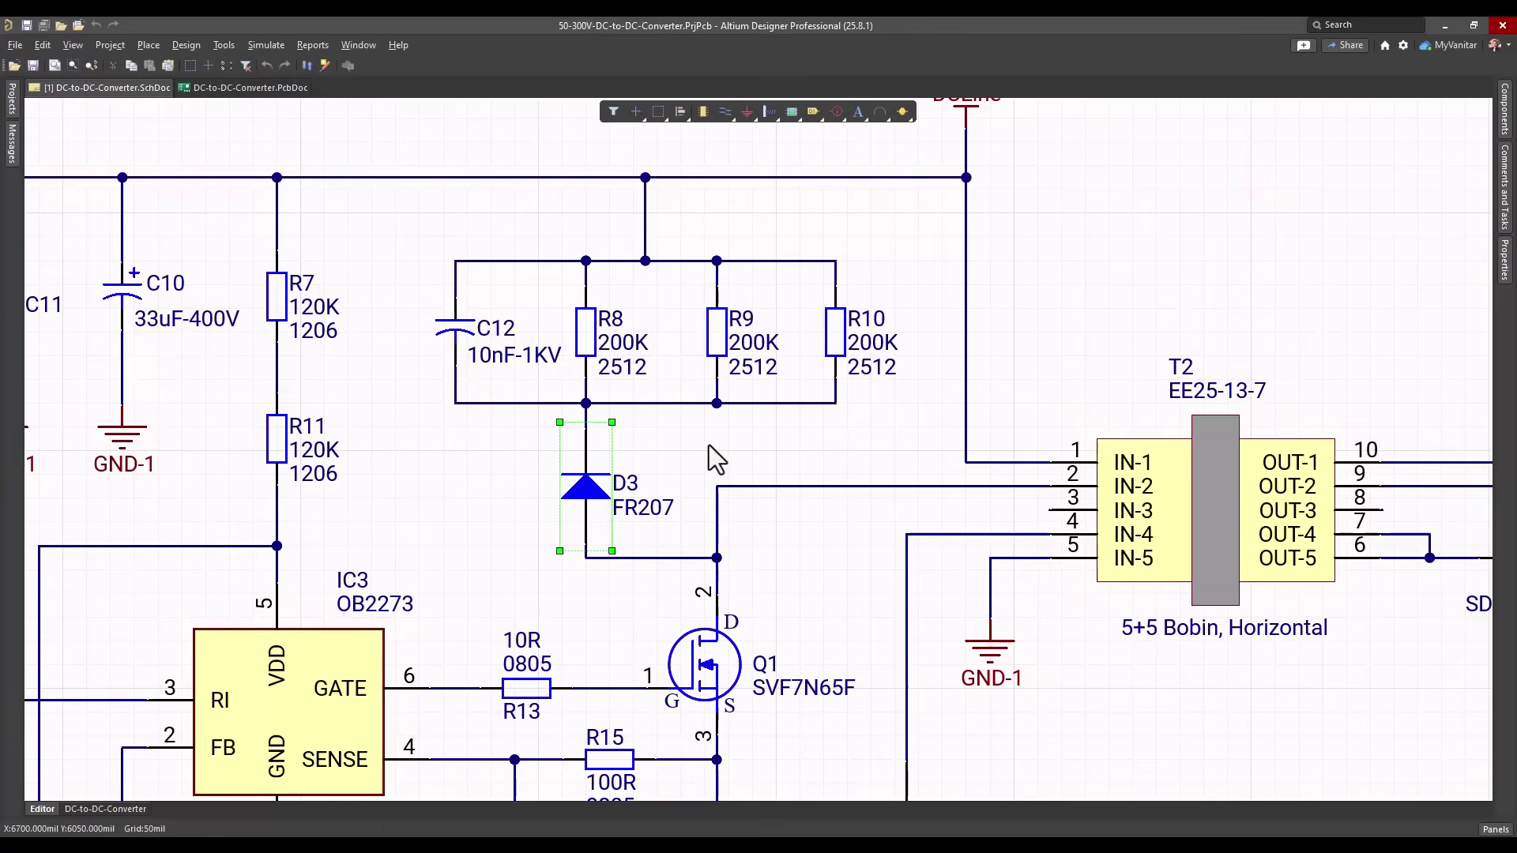
right_click_drag(779, 467, 813, 490)
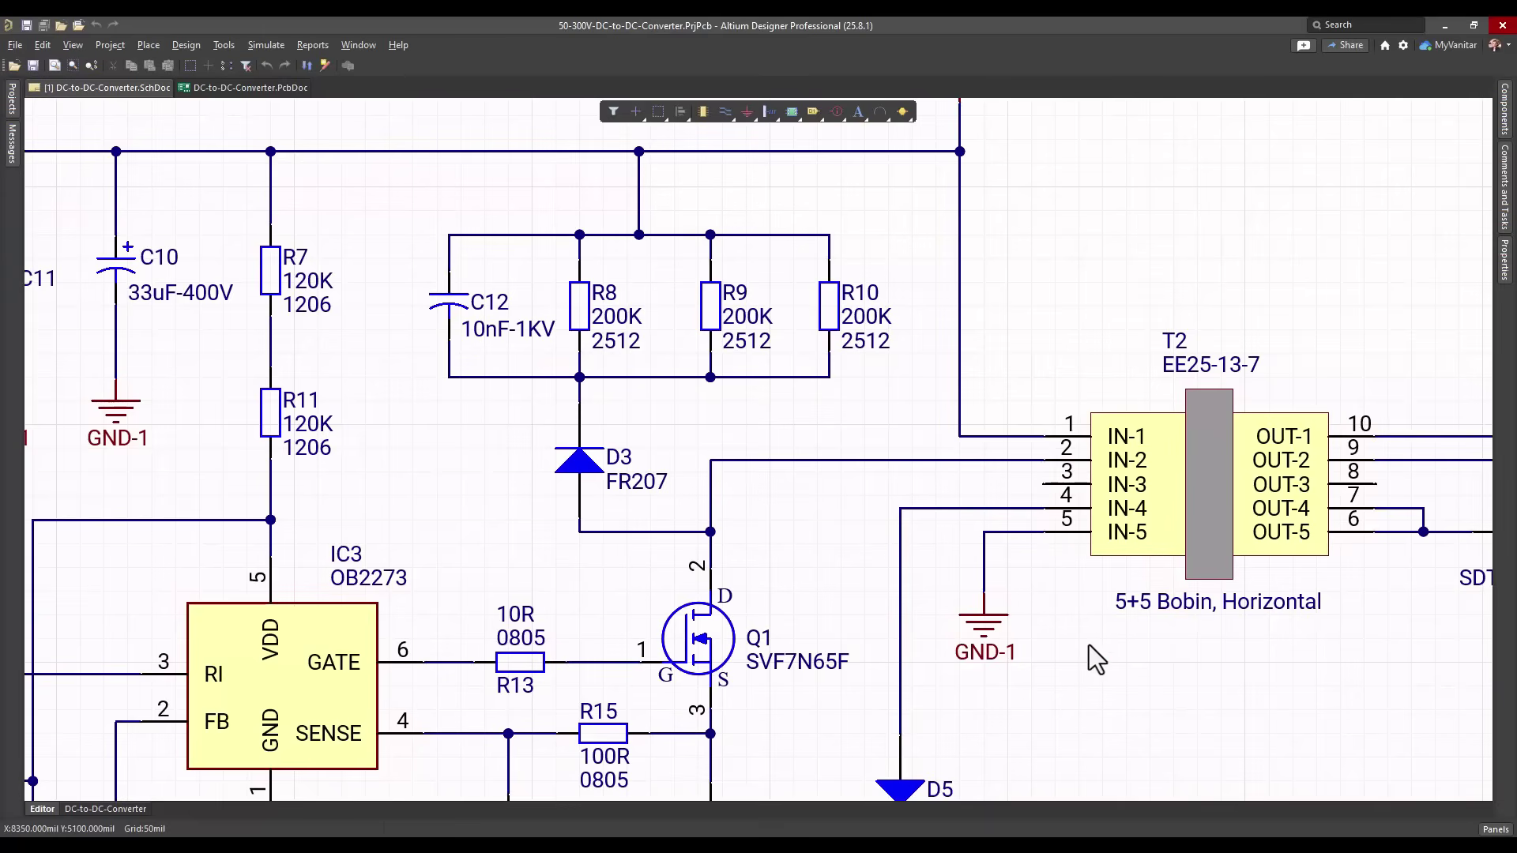
- Review MOSFET Q1 and sense resistor R16, then zoom out to the DCLine label
right_click_drag(1089, 645, 1076, 581)
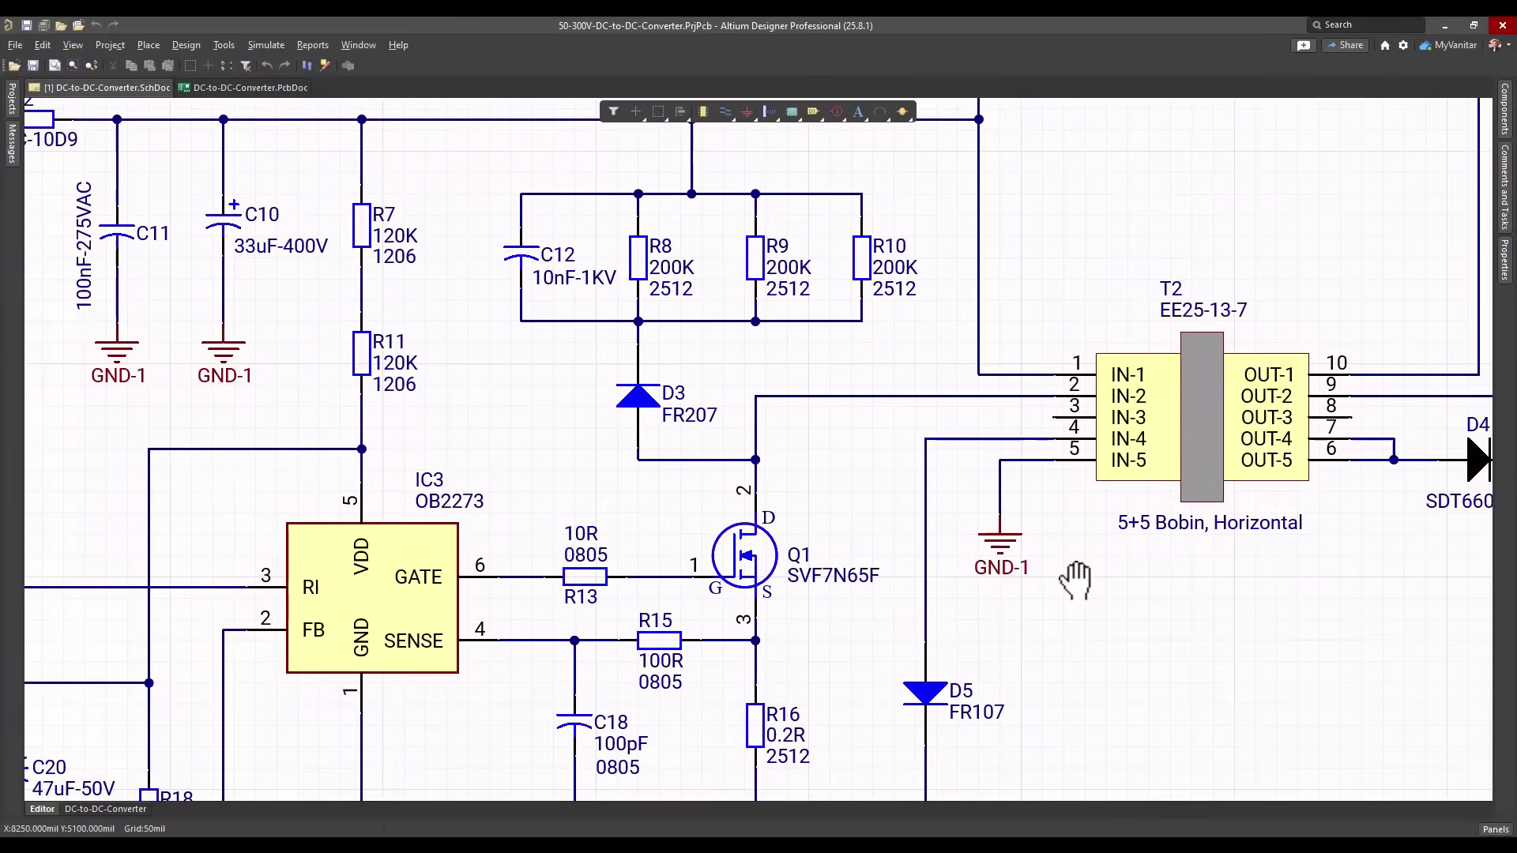
right_click_drag(1068, 640, 1076, 585)
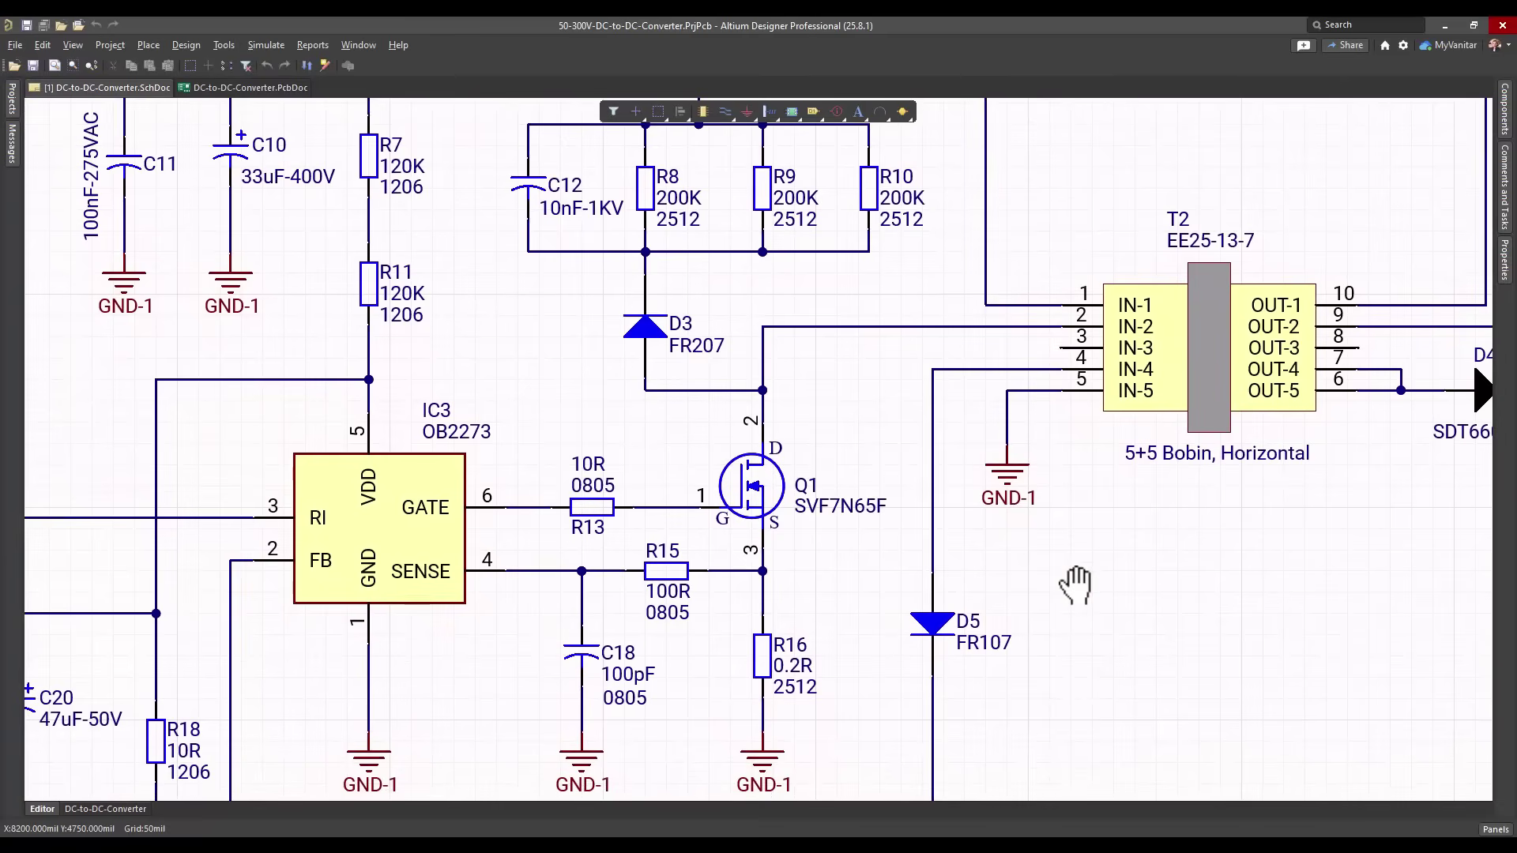
scroll(1067, 624, "down", 5, "ctrl")
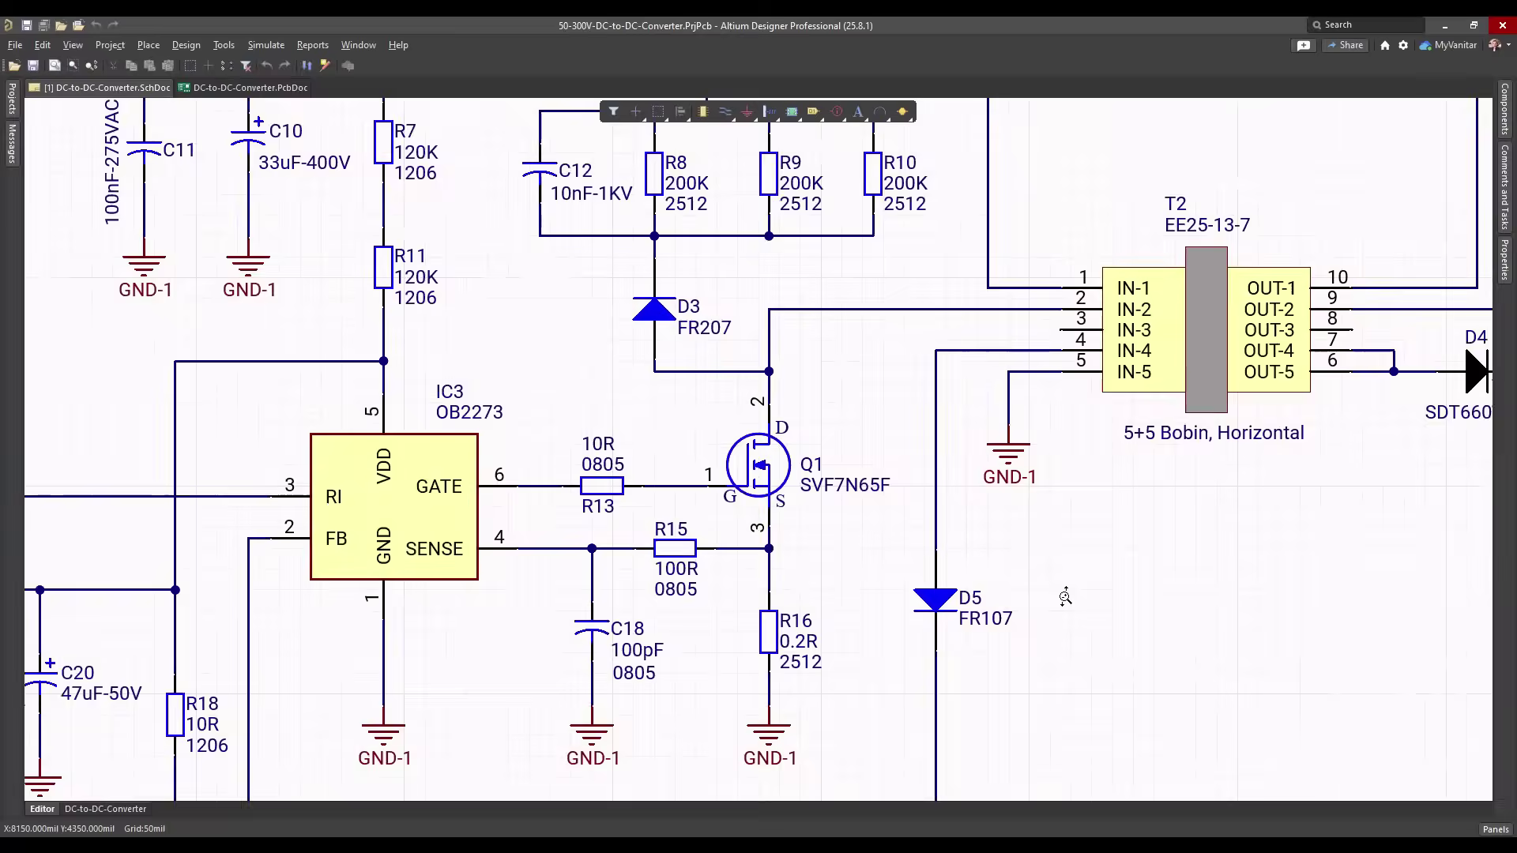
right_click_drag(1067, 624, 1107, 577)
right_click_drag(962, 571, 982, 582)
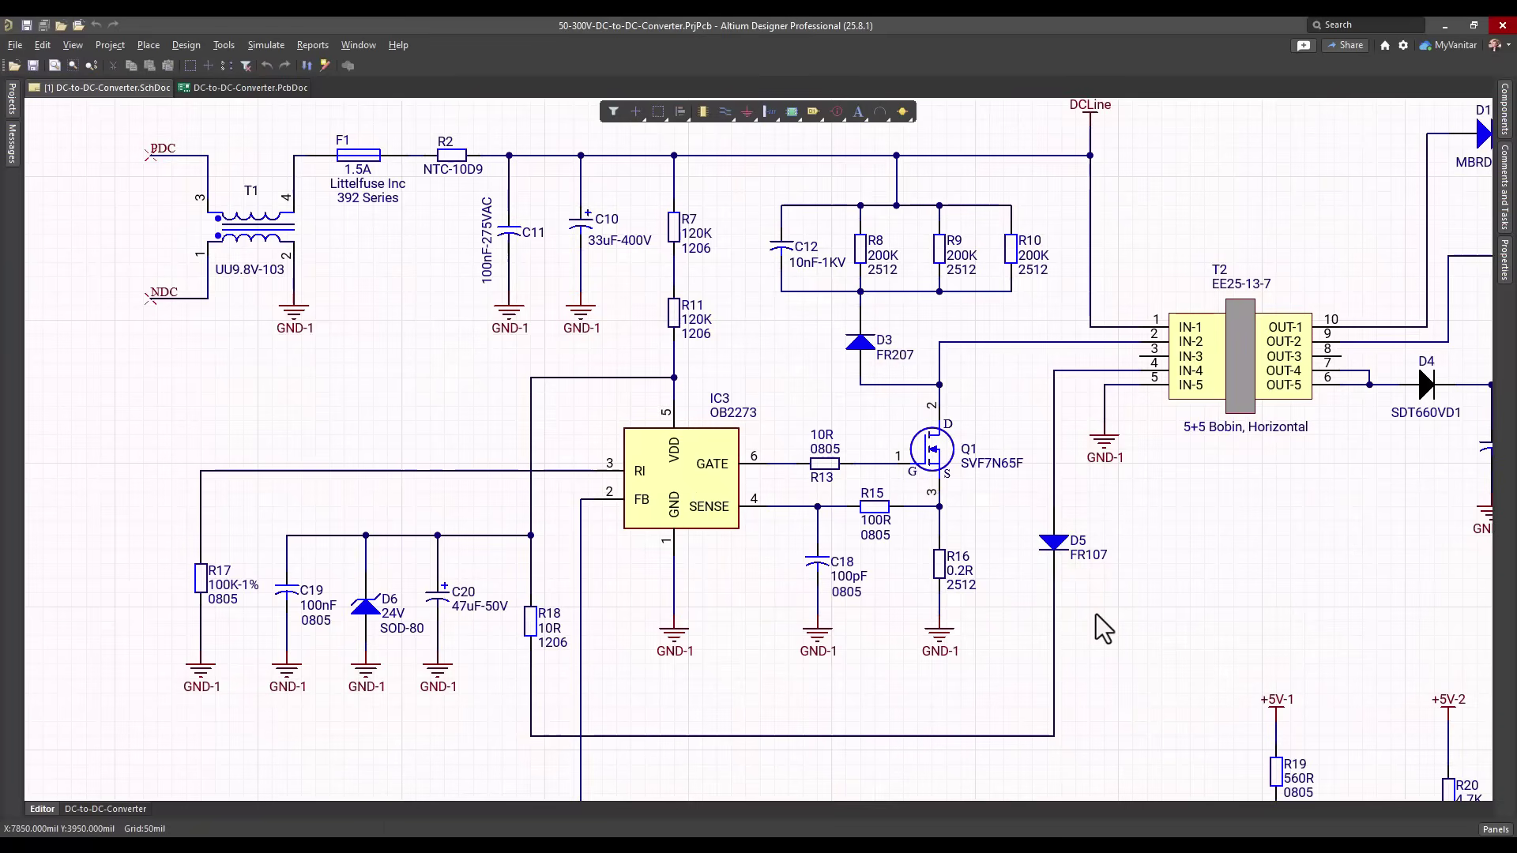
- Examine IC3's supply parts C20, C19 and 24V zener D6 up close
right_click_drag(429, 762, 532, 735)
left_click(543, 578)
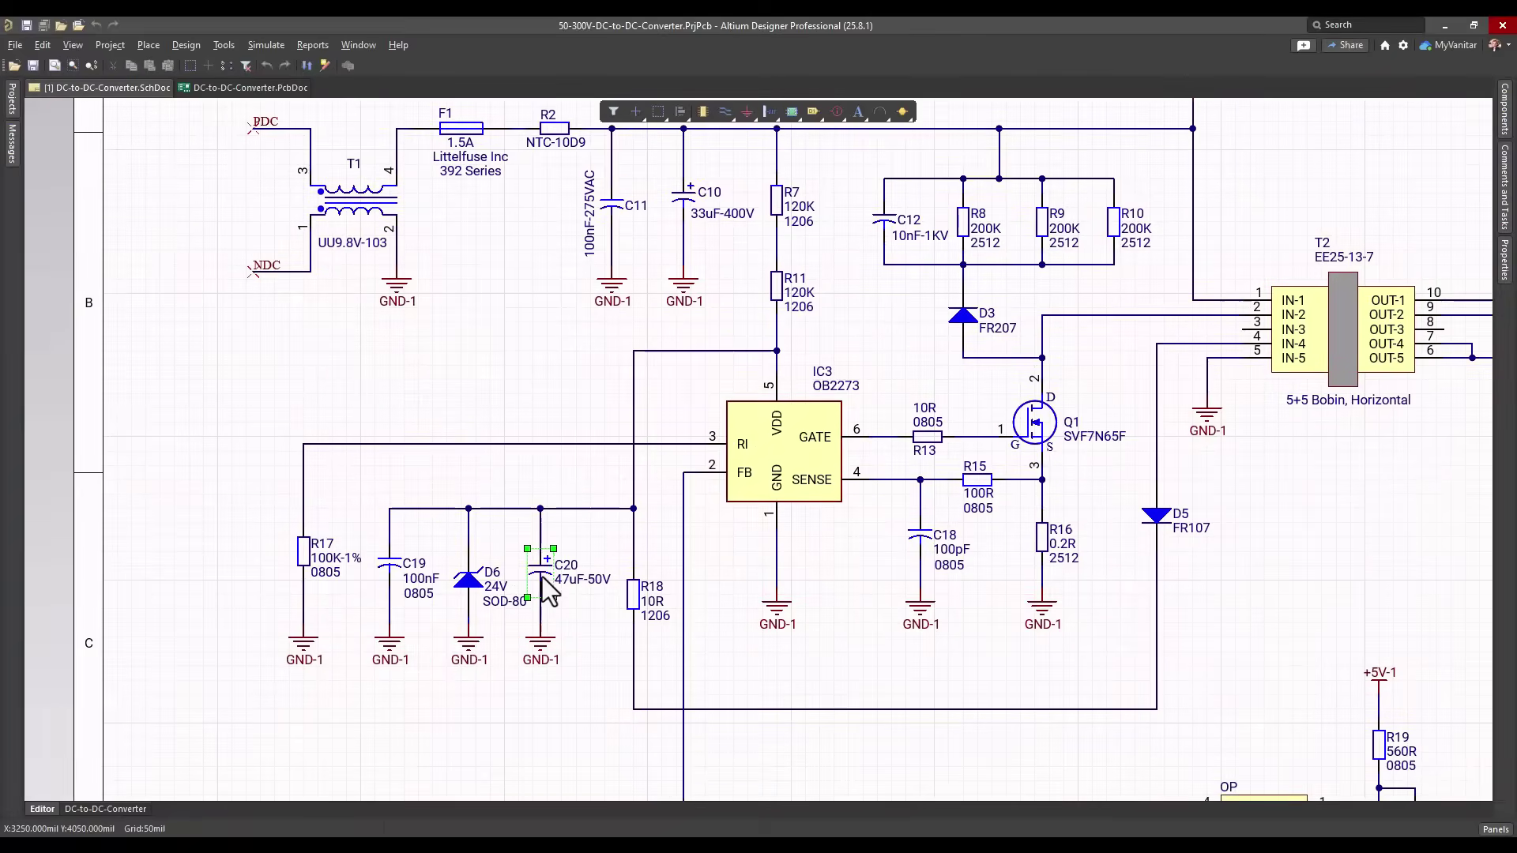
left_click(389, 568)
left_click(488, 709)
scroll(471, 625, "up", 4, "ctrl")
left_click(528, 692)
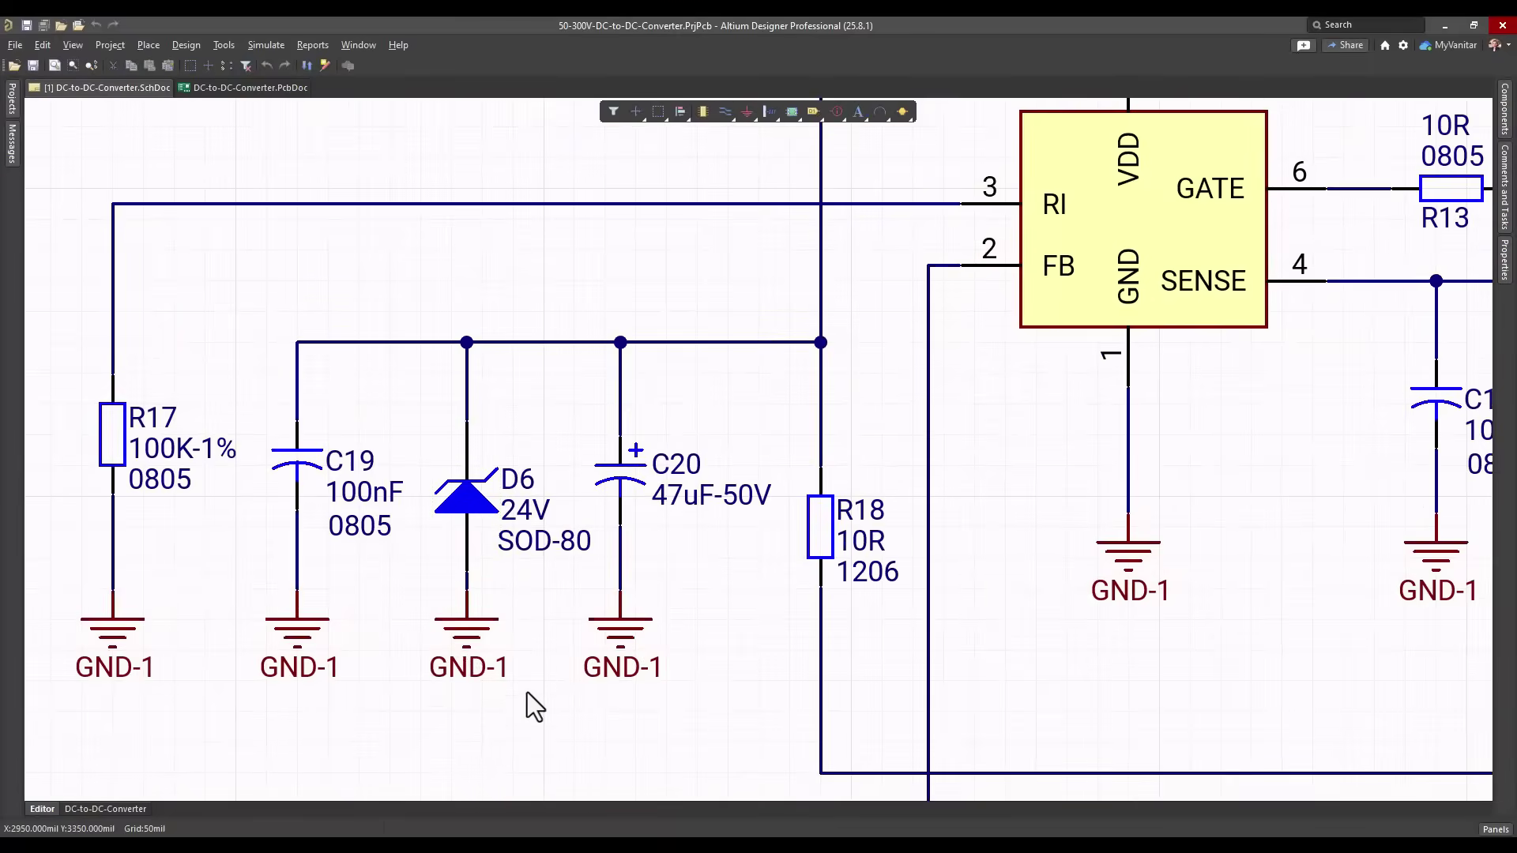
right_click_drag(528, 628, 545, 672)
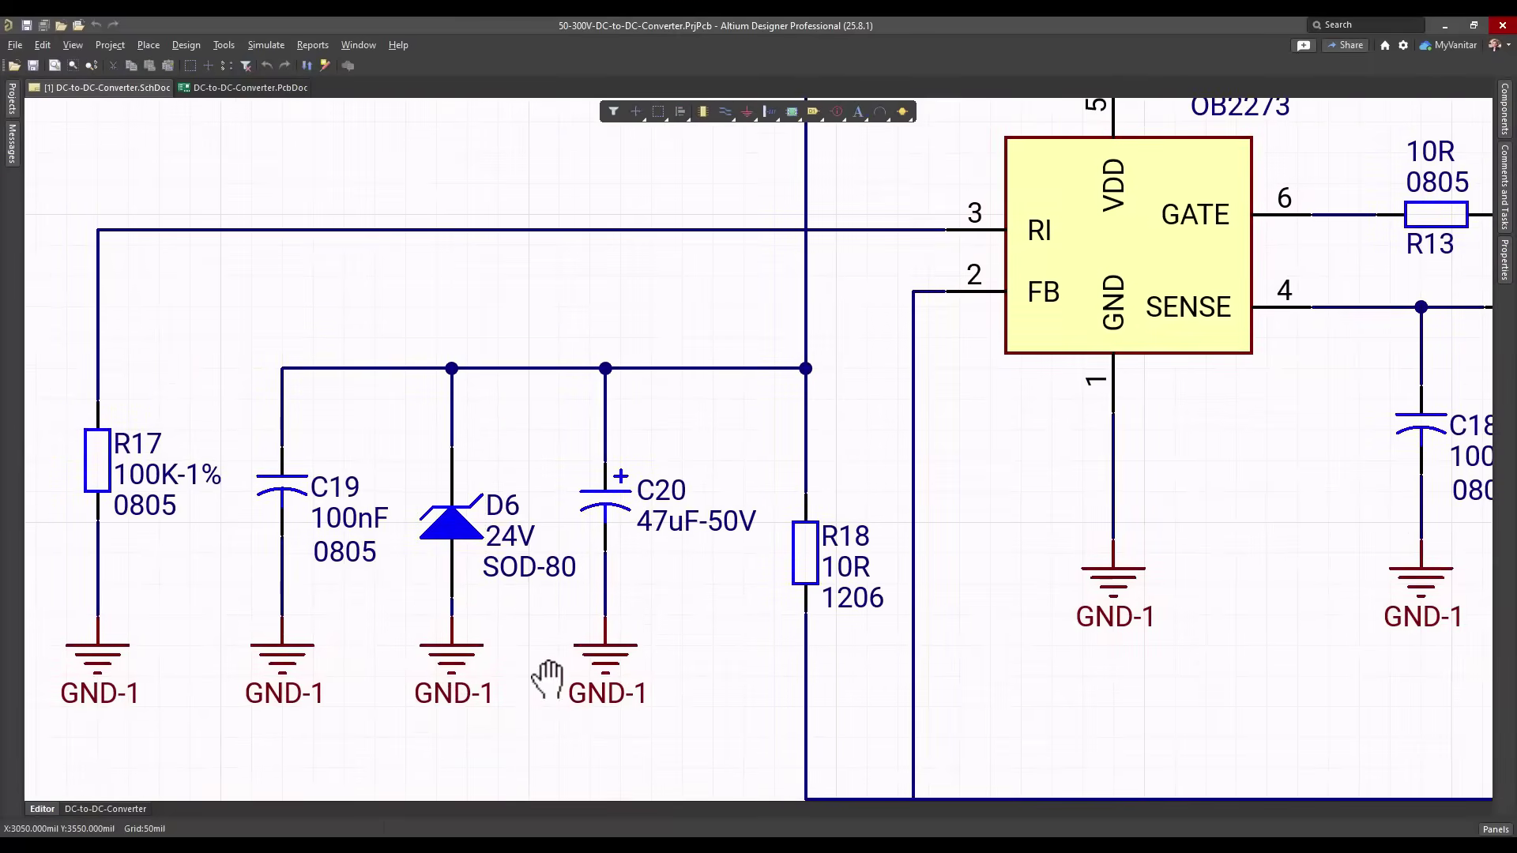
- Show IC3 with R17 through R18, widening to include Q1 and R16
right_click_drag(844, 389, 825, 444)
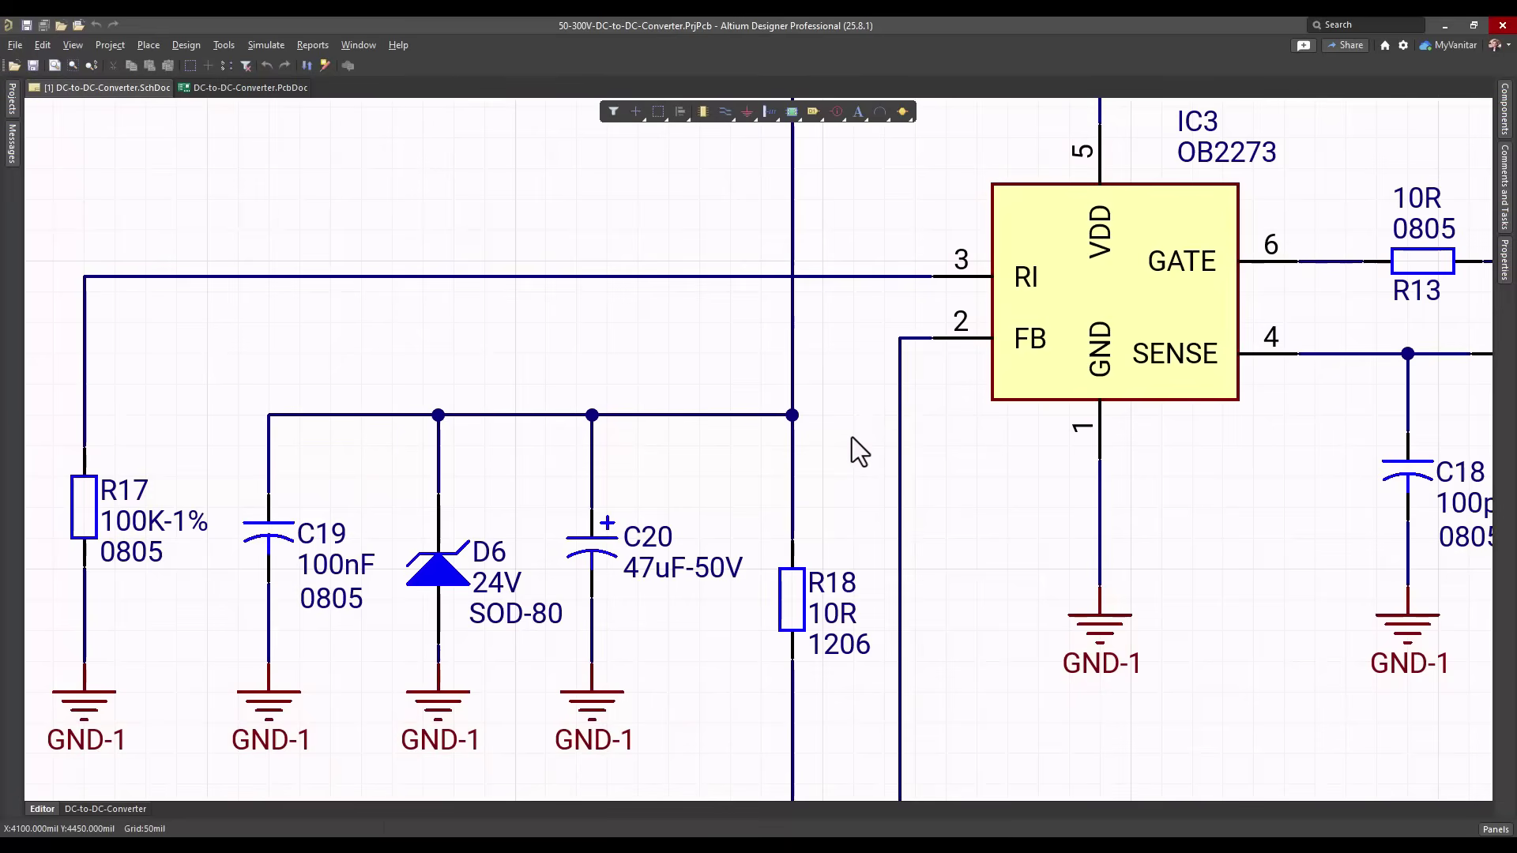
scroll(852, 438, "down", 1, "ctrl")
right_click_drag(847, 434, 824, 475)
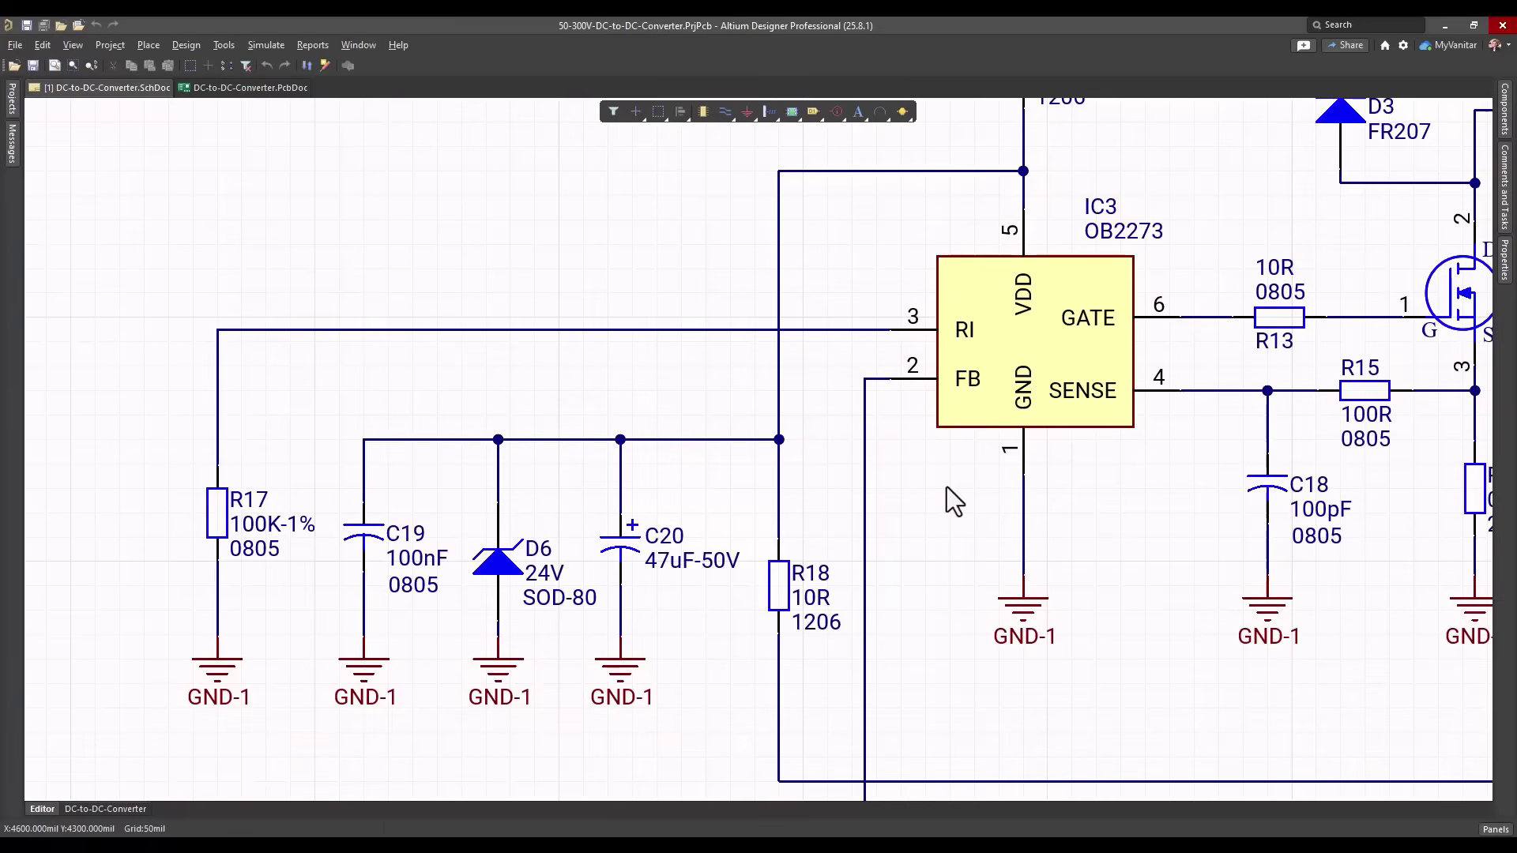
scroll(935, 516, "down", 2, "ctrl")
right_click_drag(575, 635, 485, 743)
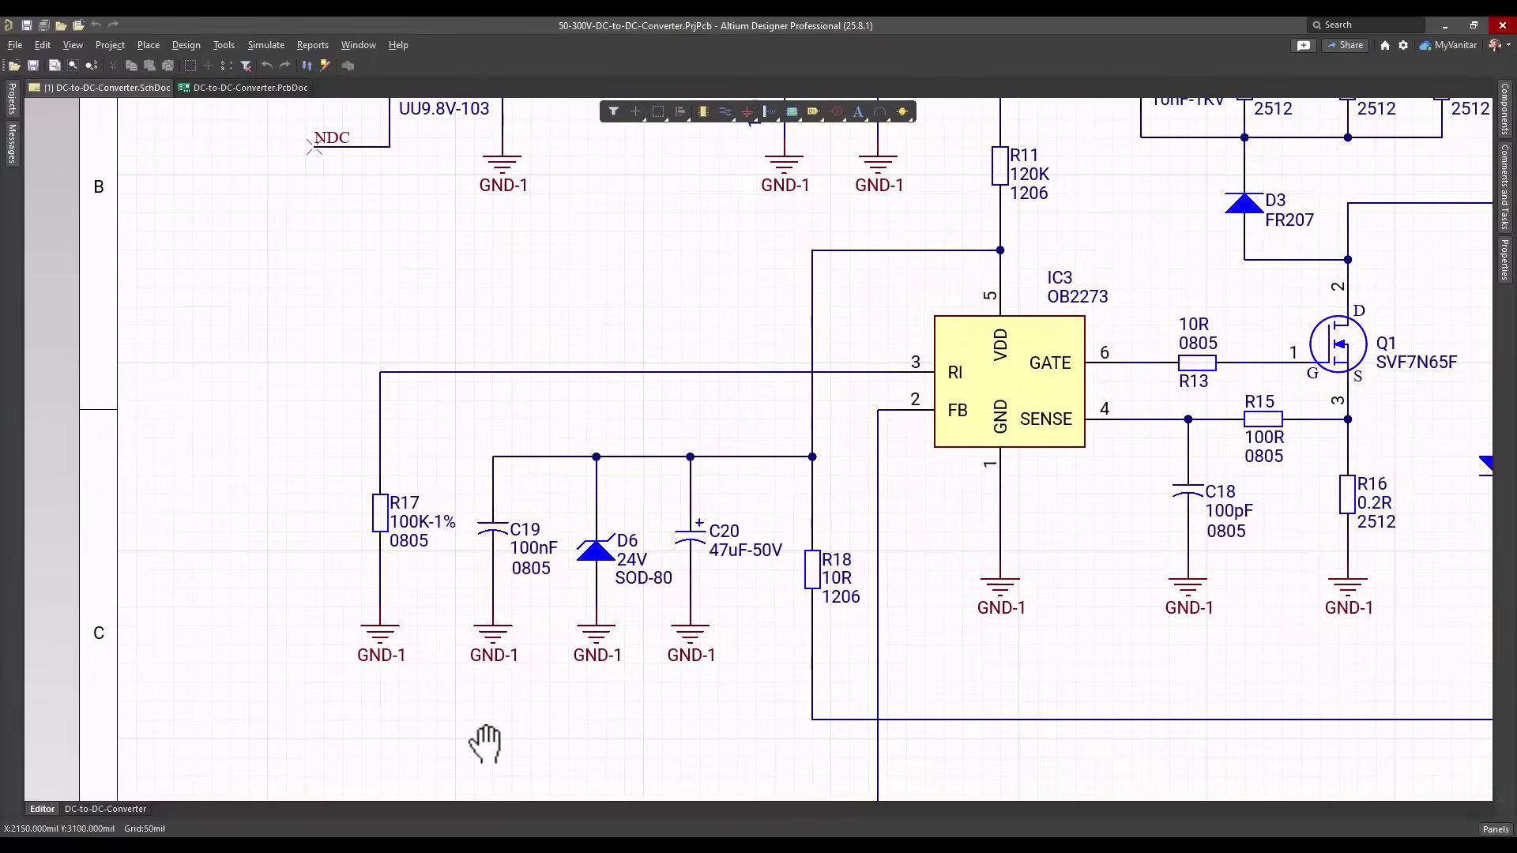
left_click(453, 426)
- Zoom out to the whole converter, centred on T2 and the optocoupler
scroll(979, 524, "down", 1, "ctrl")
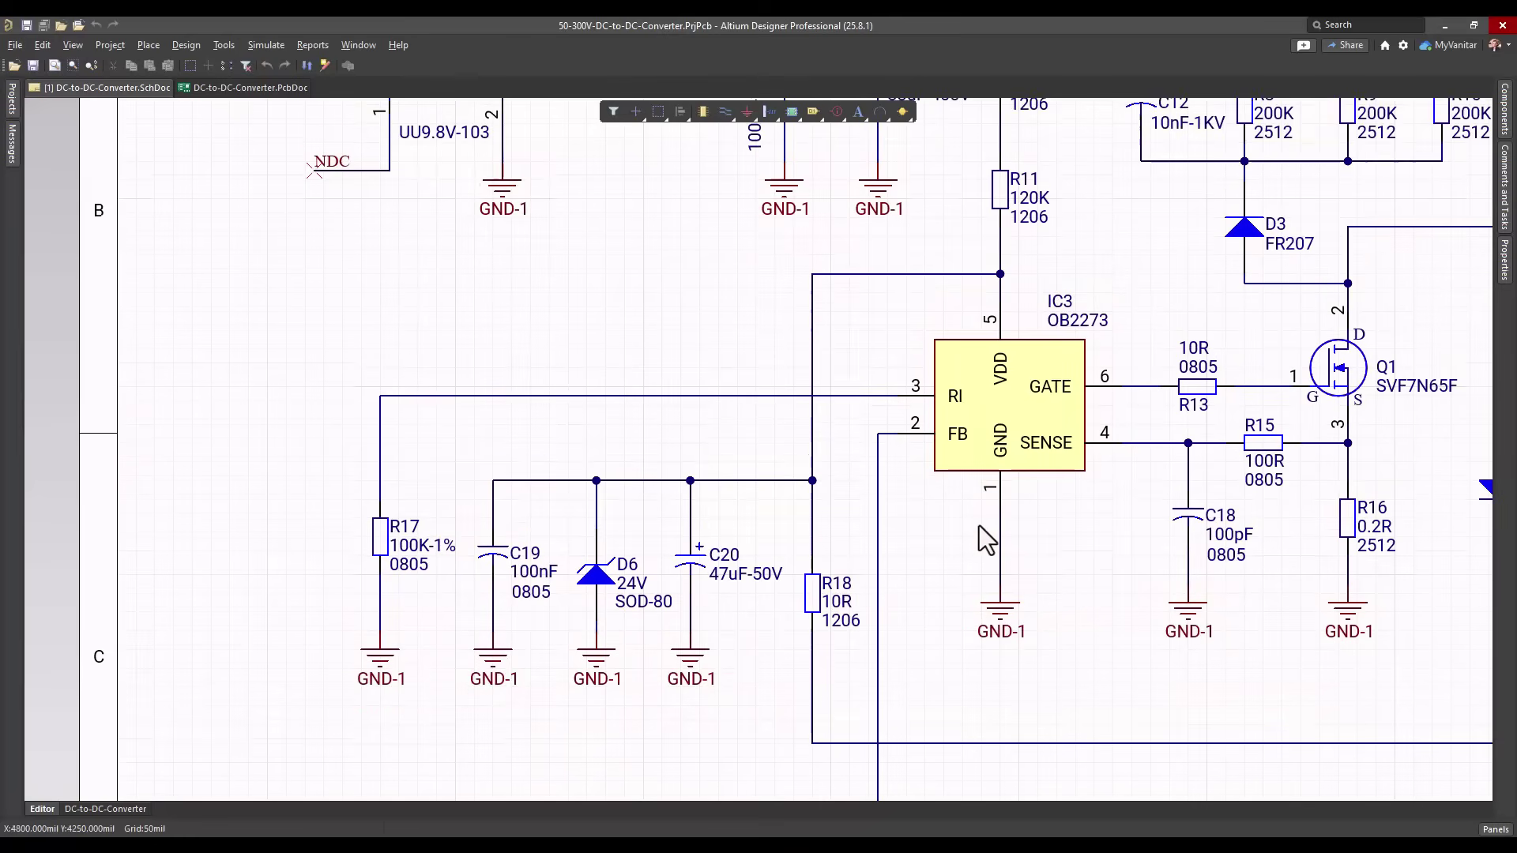
scroll(979, 525, "down", 1, "ctrl")
right_click_drag(1079, 581, 850, 494)
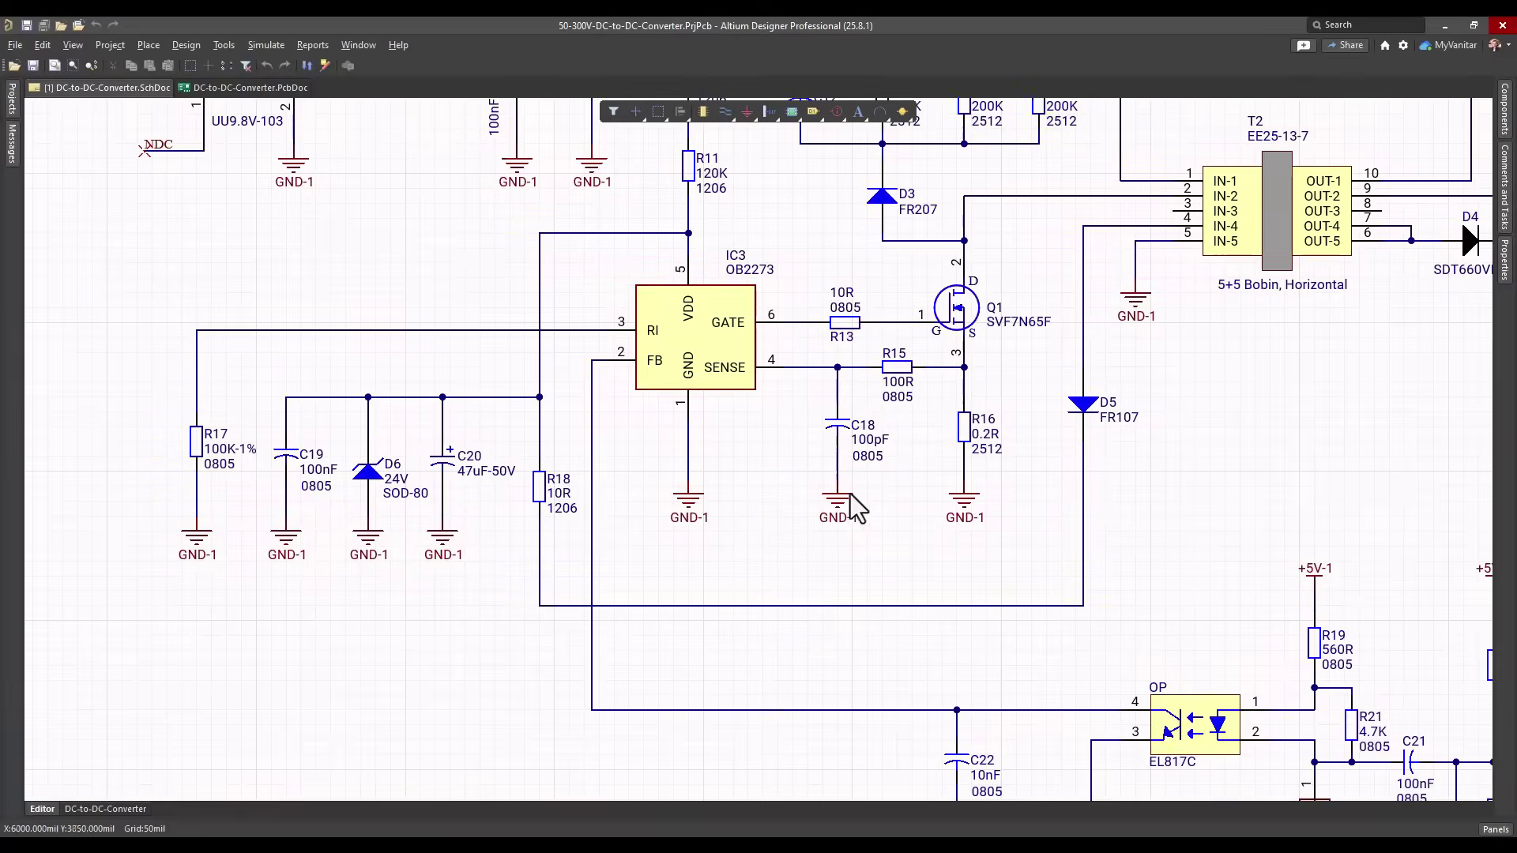
scroll(850, 495, "down", 1, "ctrl")
right_click_drag(1059, 538, 932, 534)
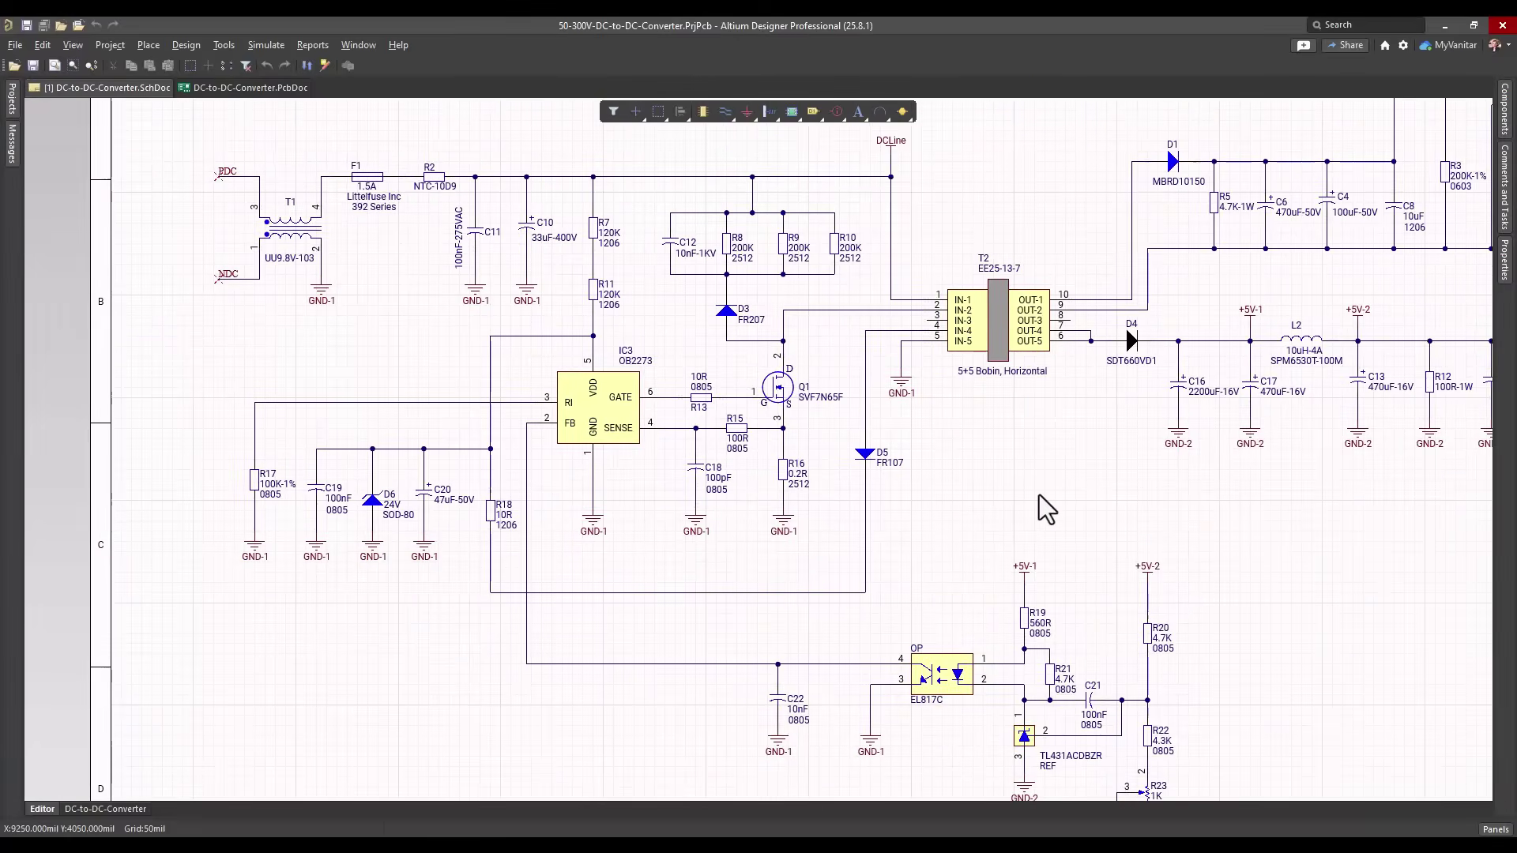
- Pan the lower schematic and zoom in on IC1 MP4560DN with L1, D2 and R1/R6
scroll(1040, 496, "down", 1, "ctrl")
right_click_drag(1040, 497, 908, 514)
right_click_drag(1026, 514, 864, 580)
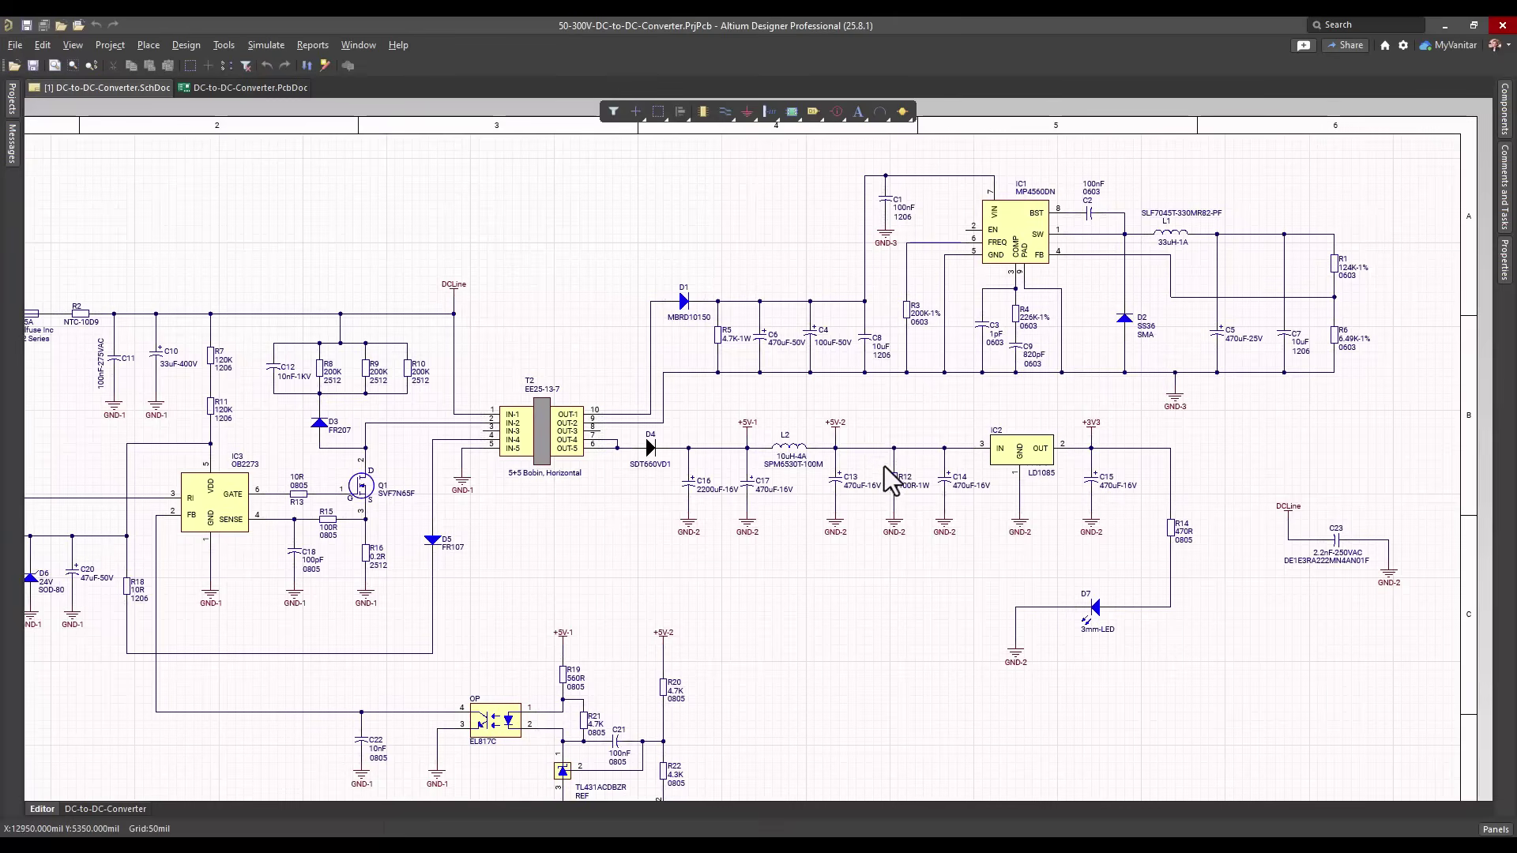
right_click_drag(878, 621, 969, 544)
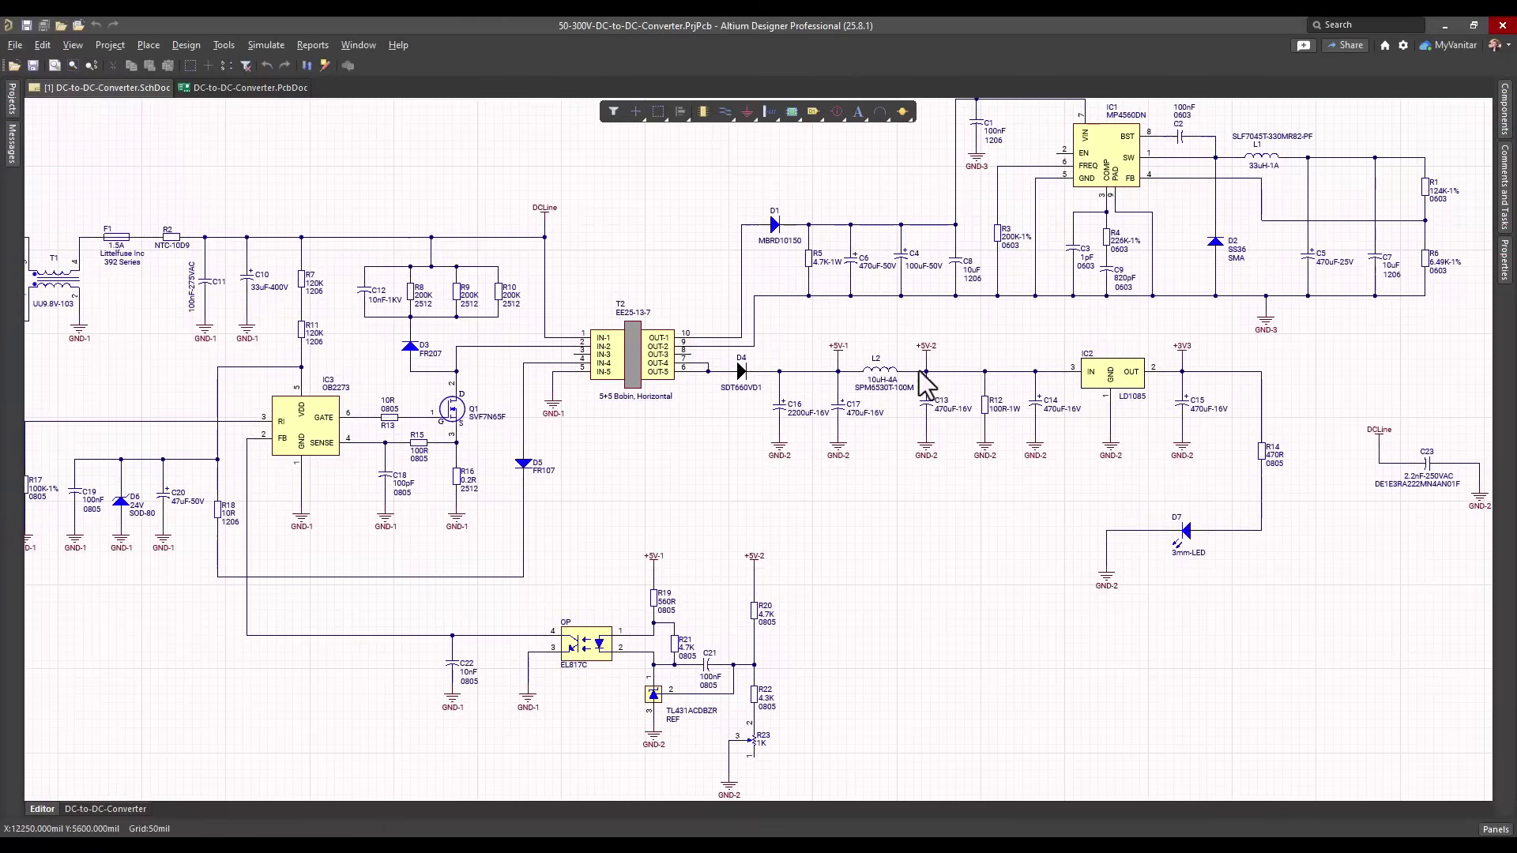
right_click_drag(878, 596, 874, 548)
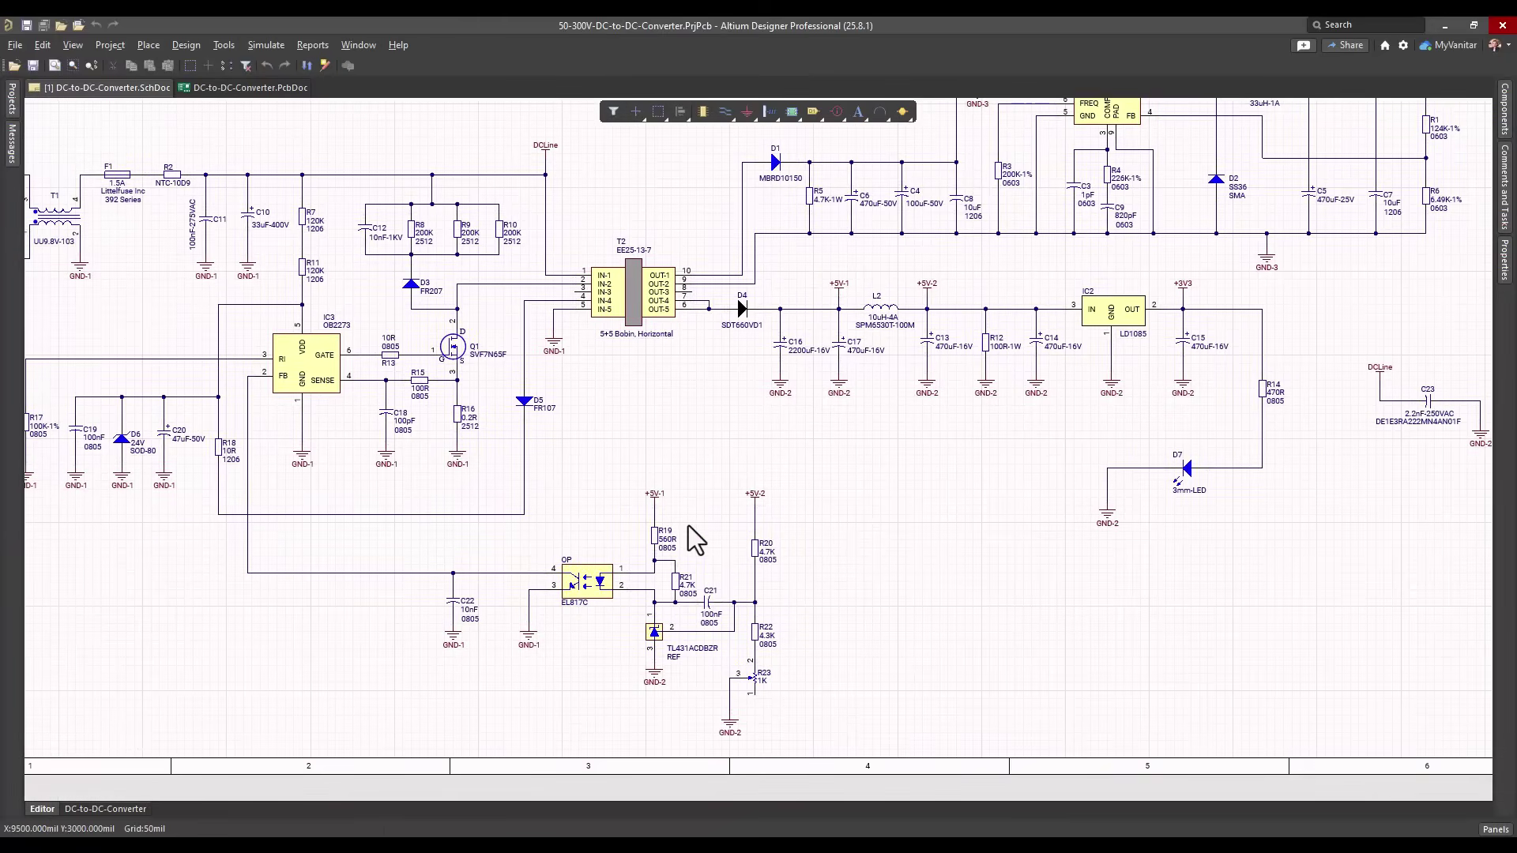
right_click_drag(965, 418, 946, 437)
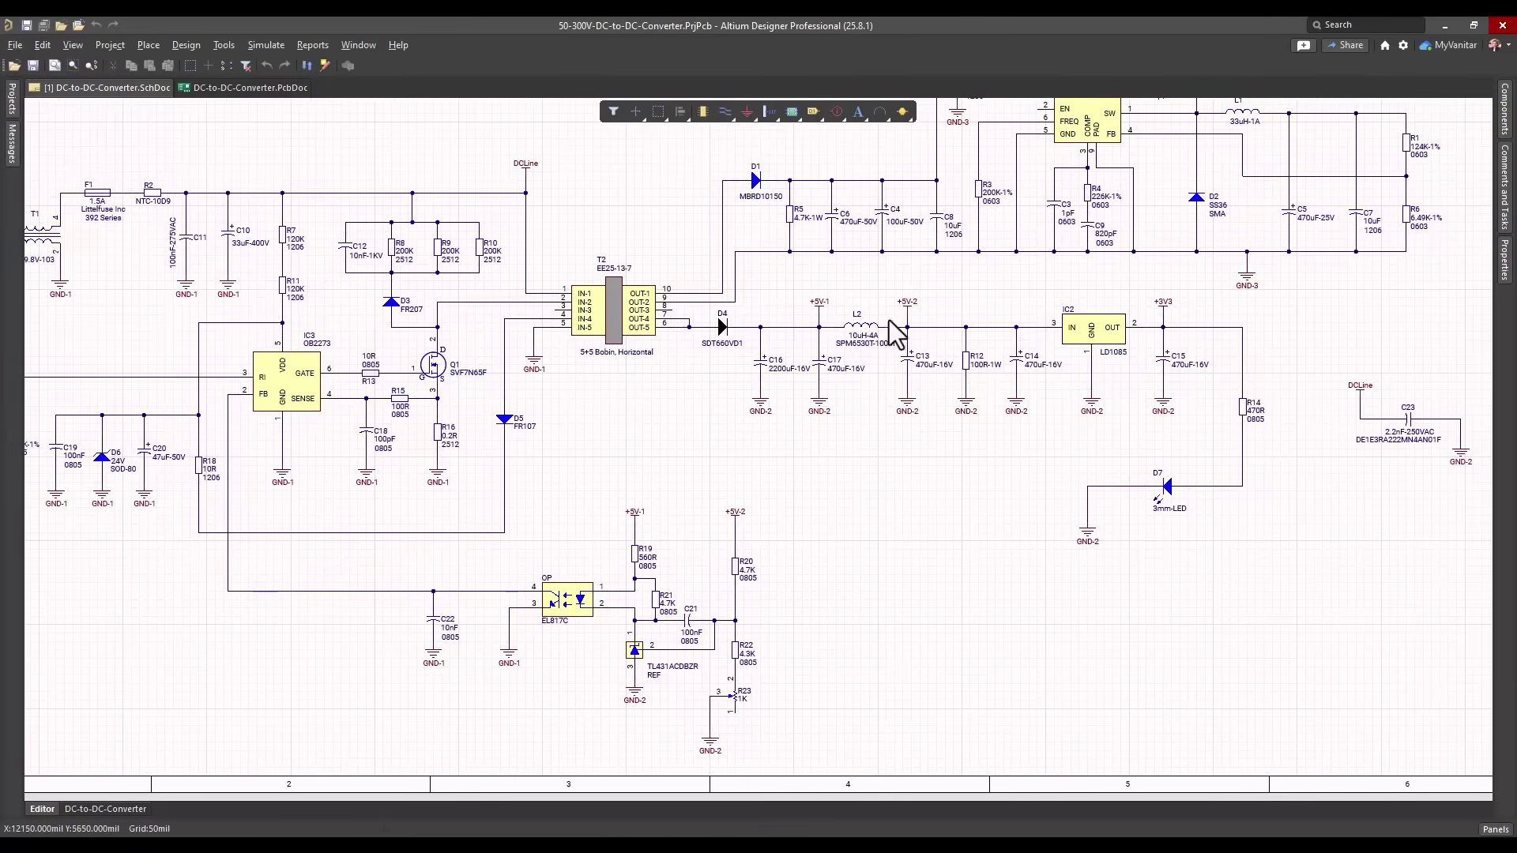
right_click_drag(912, 477, 978, 461)
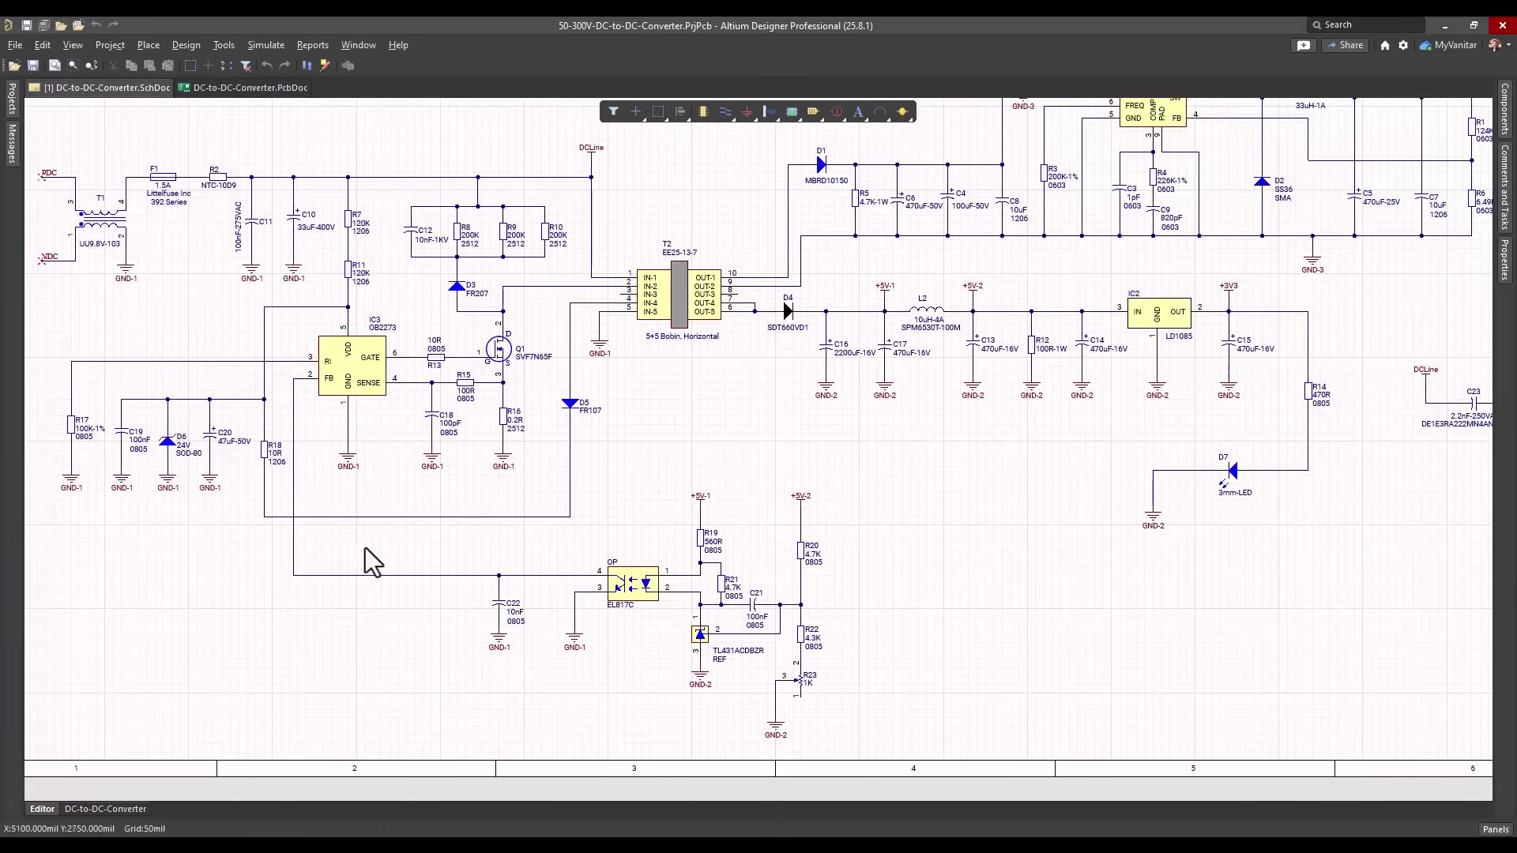
right_click_drag(1136, 481, 910, 680)
scroll(925, 446, "up", 2, "ctrl")
scroll(975, 539, "up", 3)
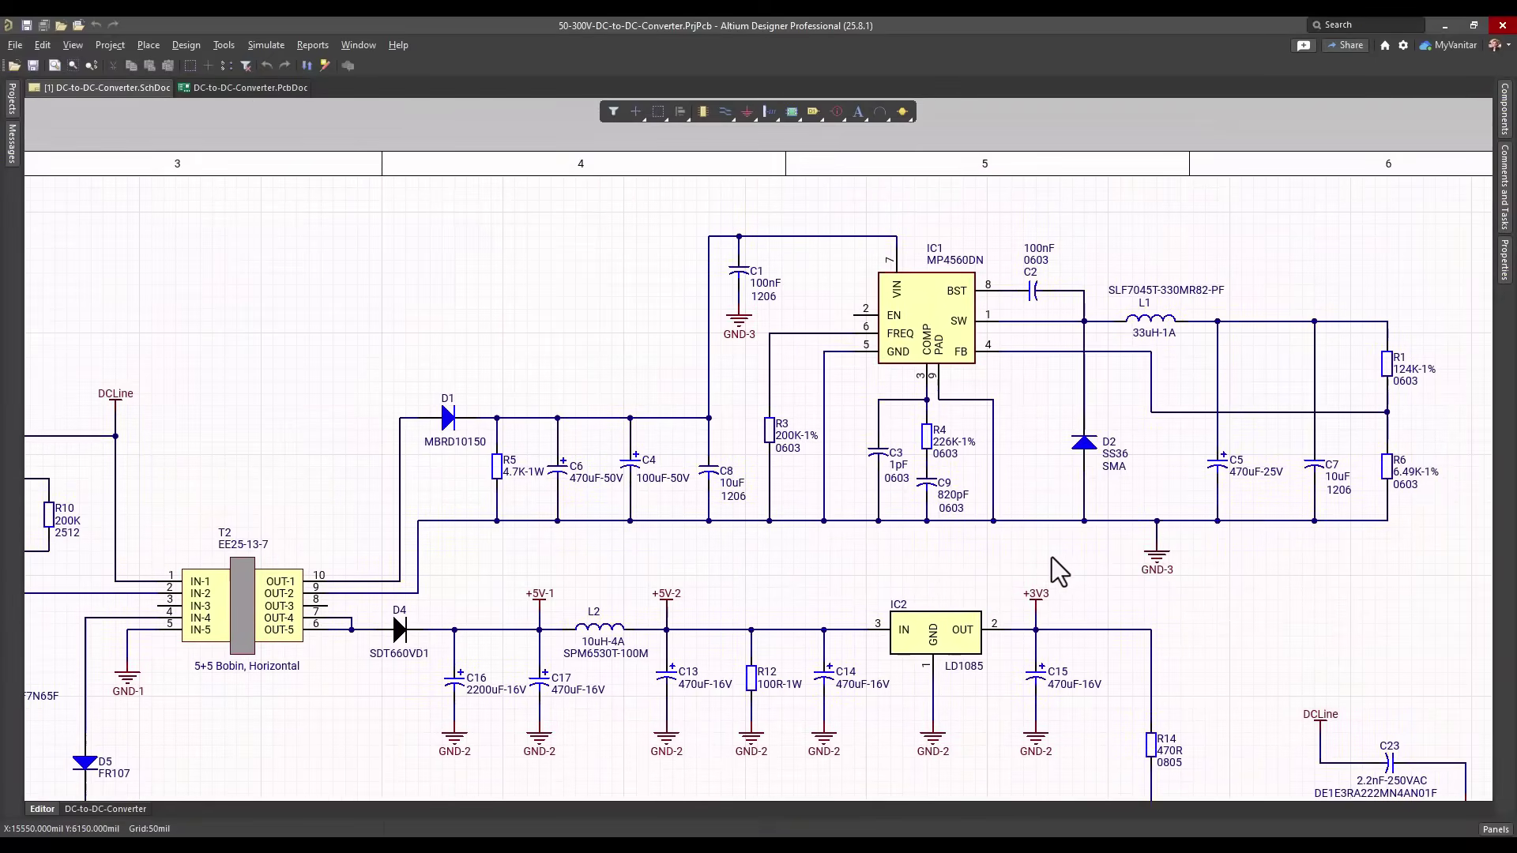
- Zoom in on IC1, then pan to IC2 LD1085, the +3V3 rail and LED D7
scroll(1026, 497, "down", 3, "ctrl")
right_click_drag(896, 652, 872, 687)
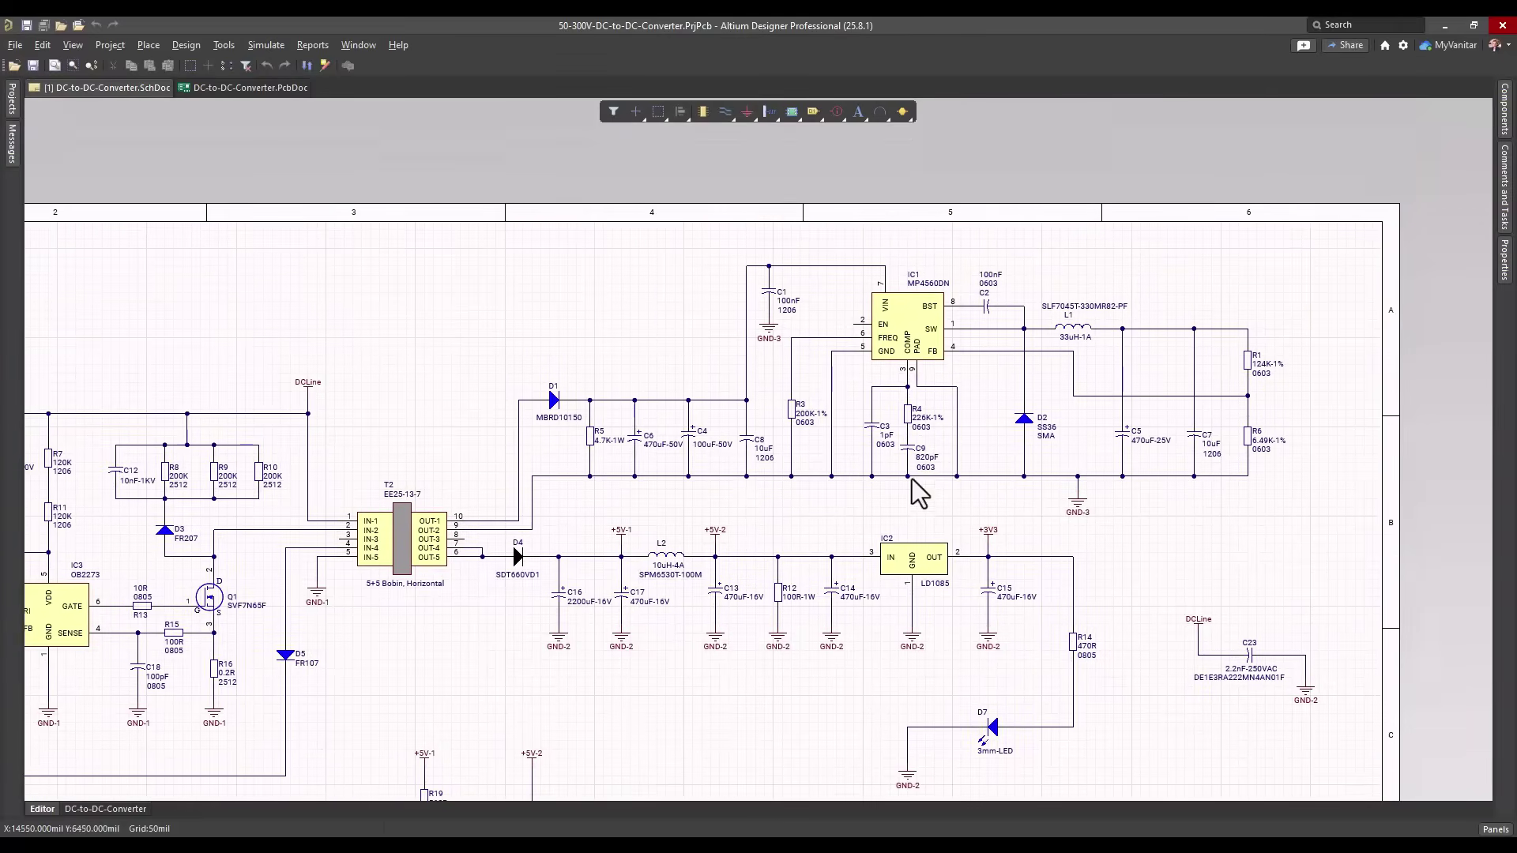
scroll(921, 490, "up", 2, "ctrl")
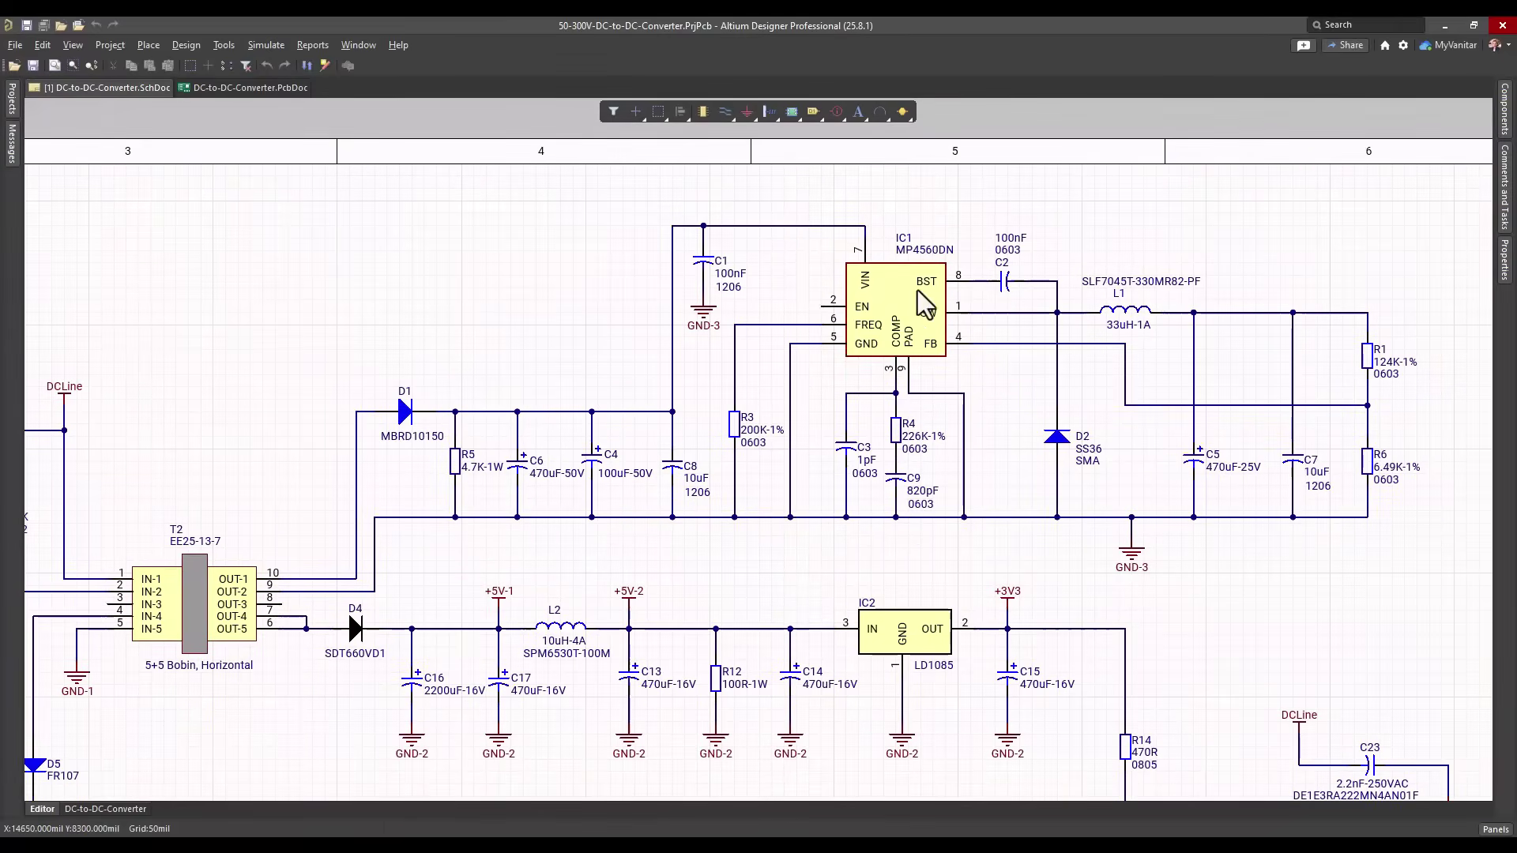
scroll(919, 293, "up", 2, "ctrl")
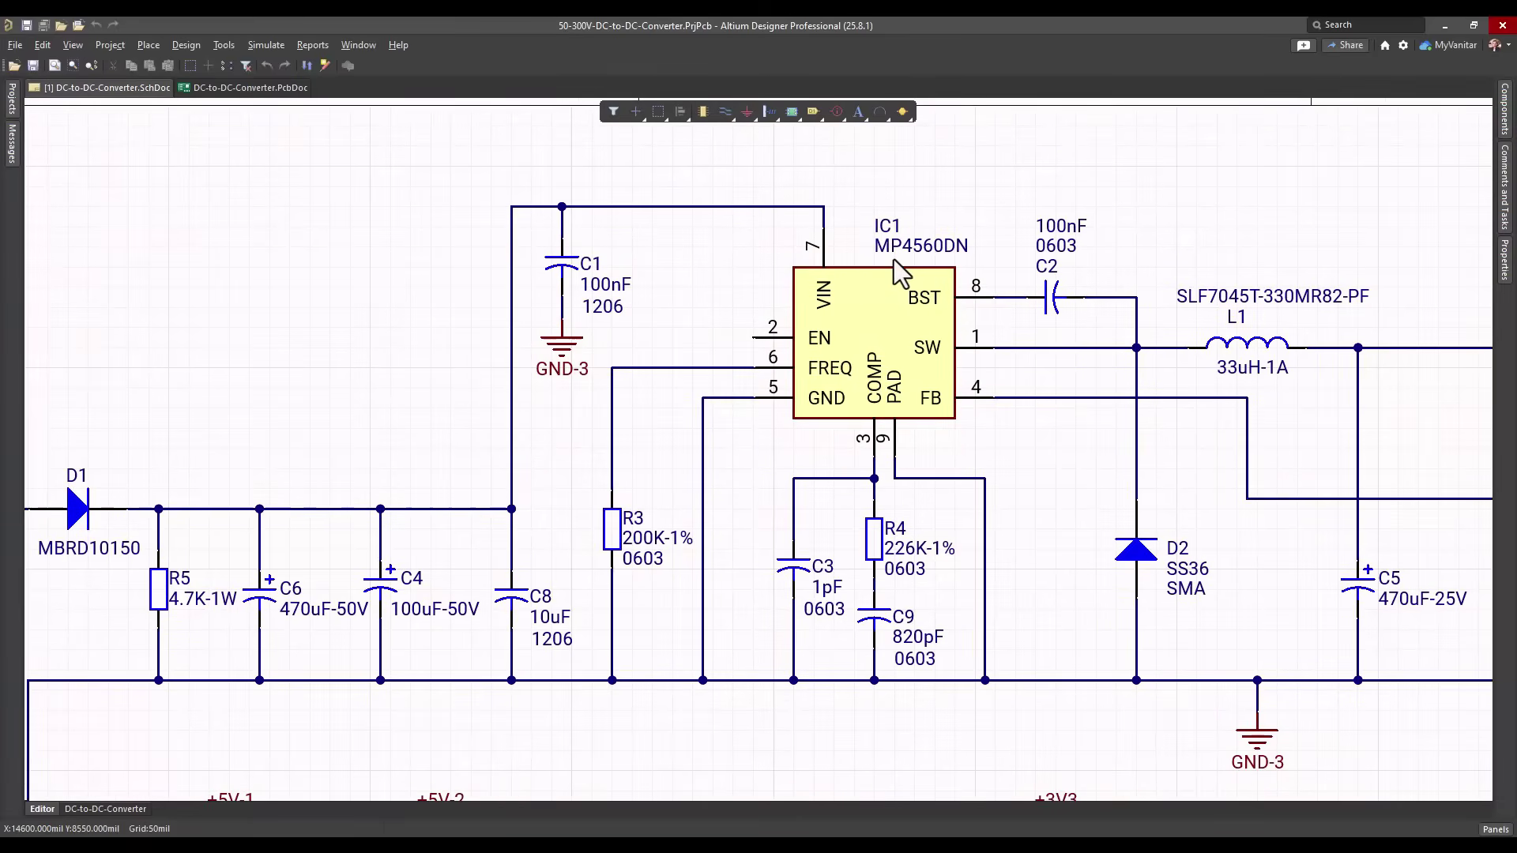
scroll(926, 305, "down", 2, "ctrl")
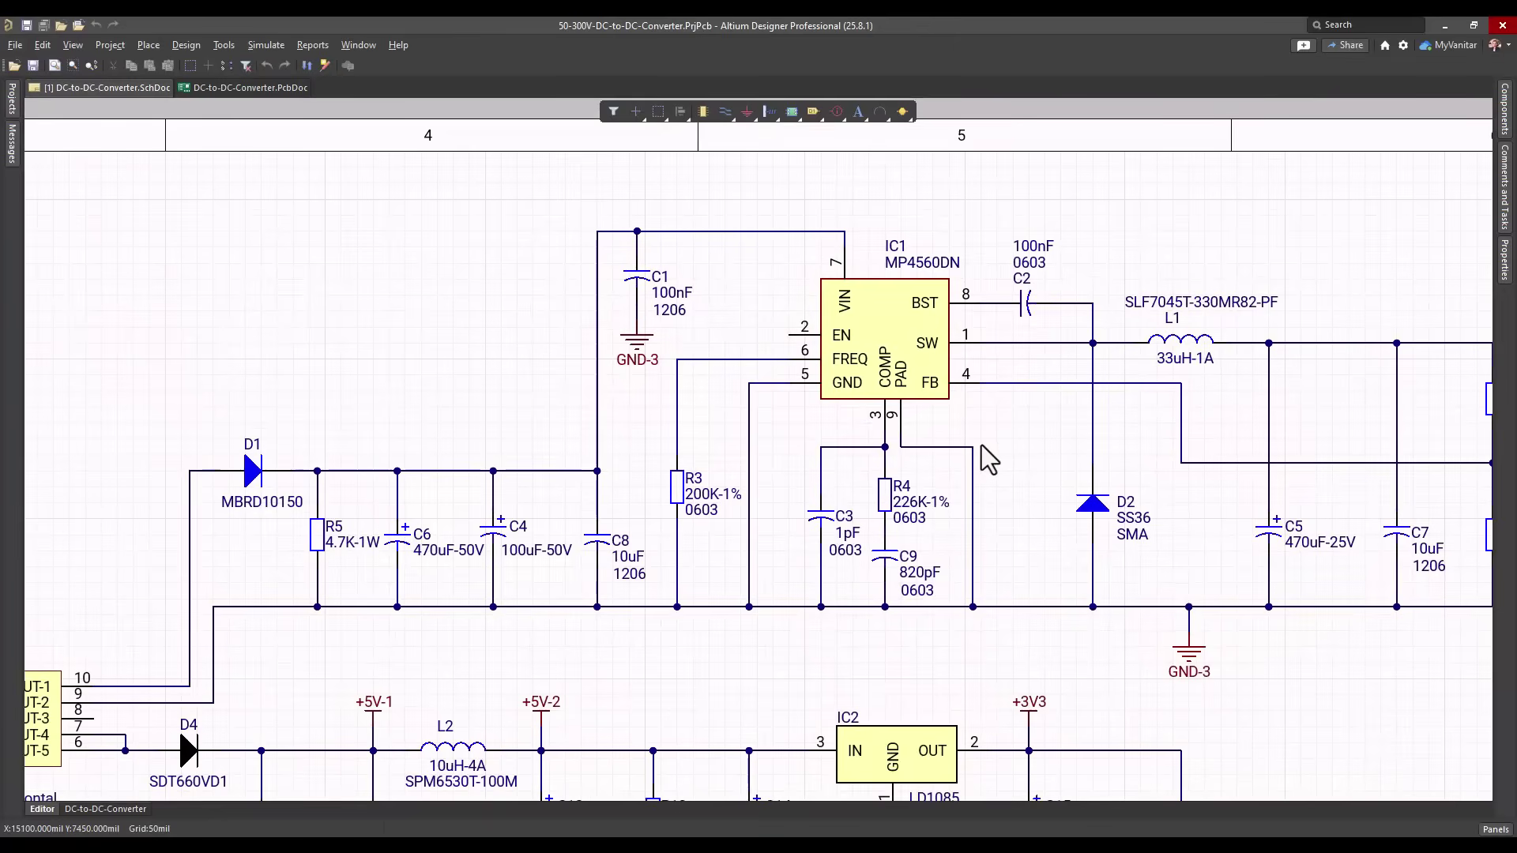
right_click_drag(627, 659, 677, 586)
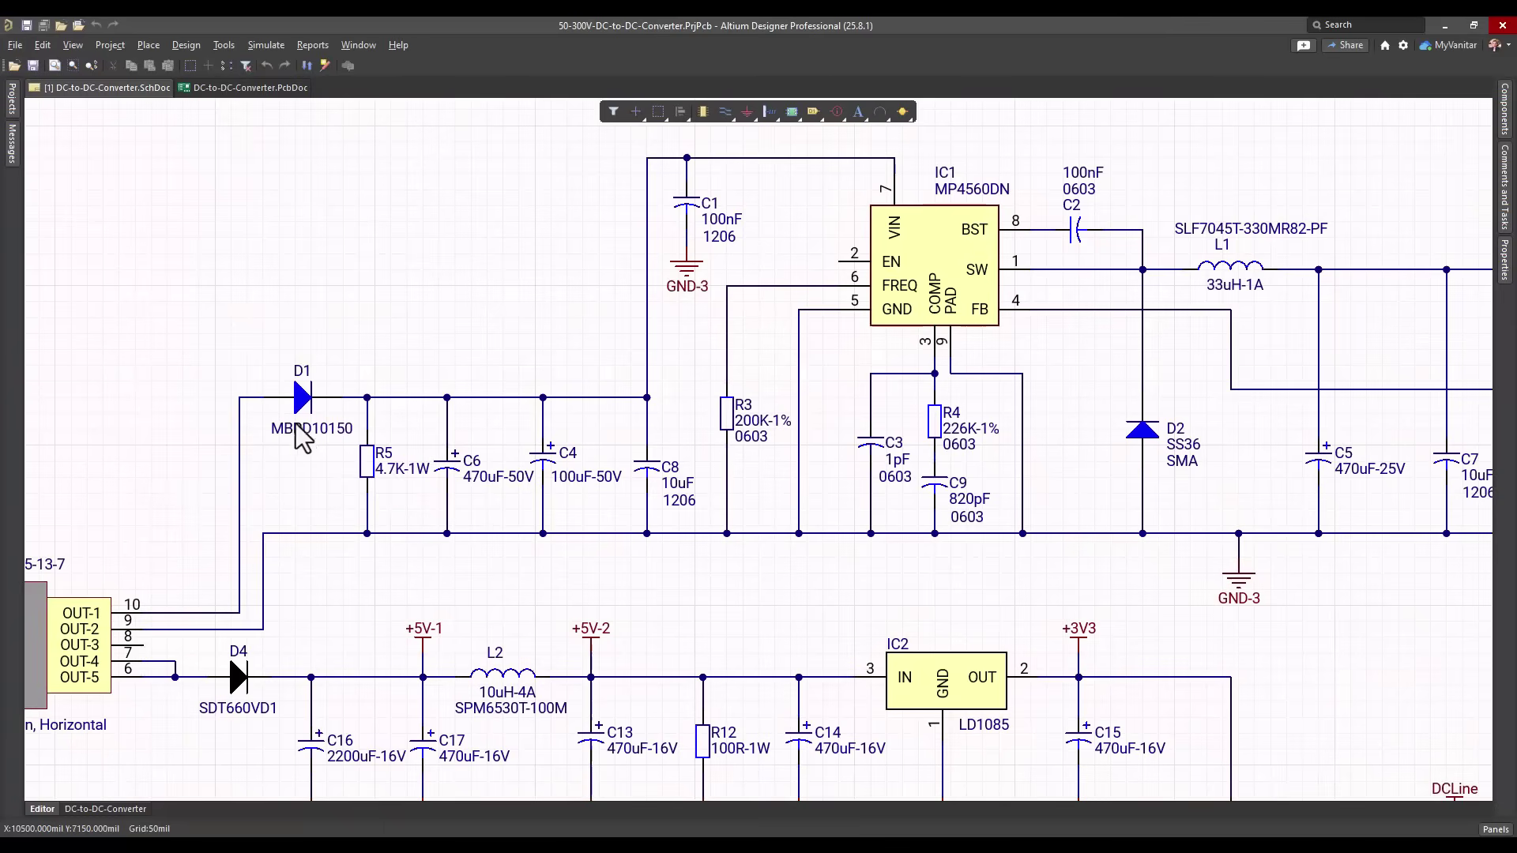
right_click_drag(905, 407, 628, 448)
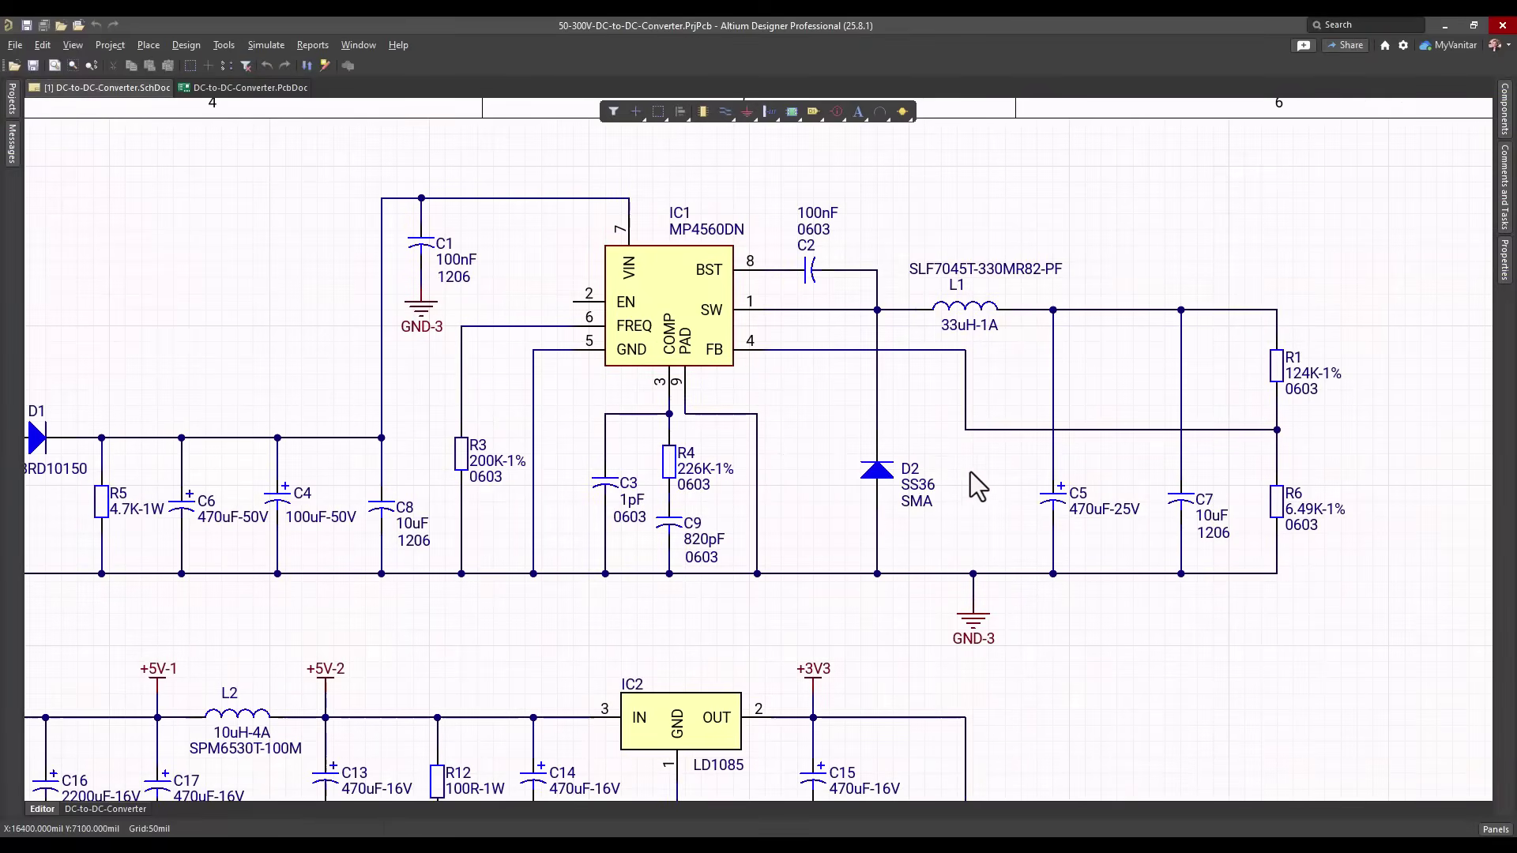
scroll(975, 481, "right", 2, "shift")
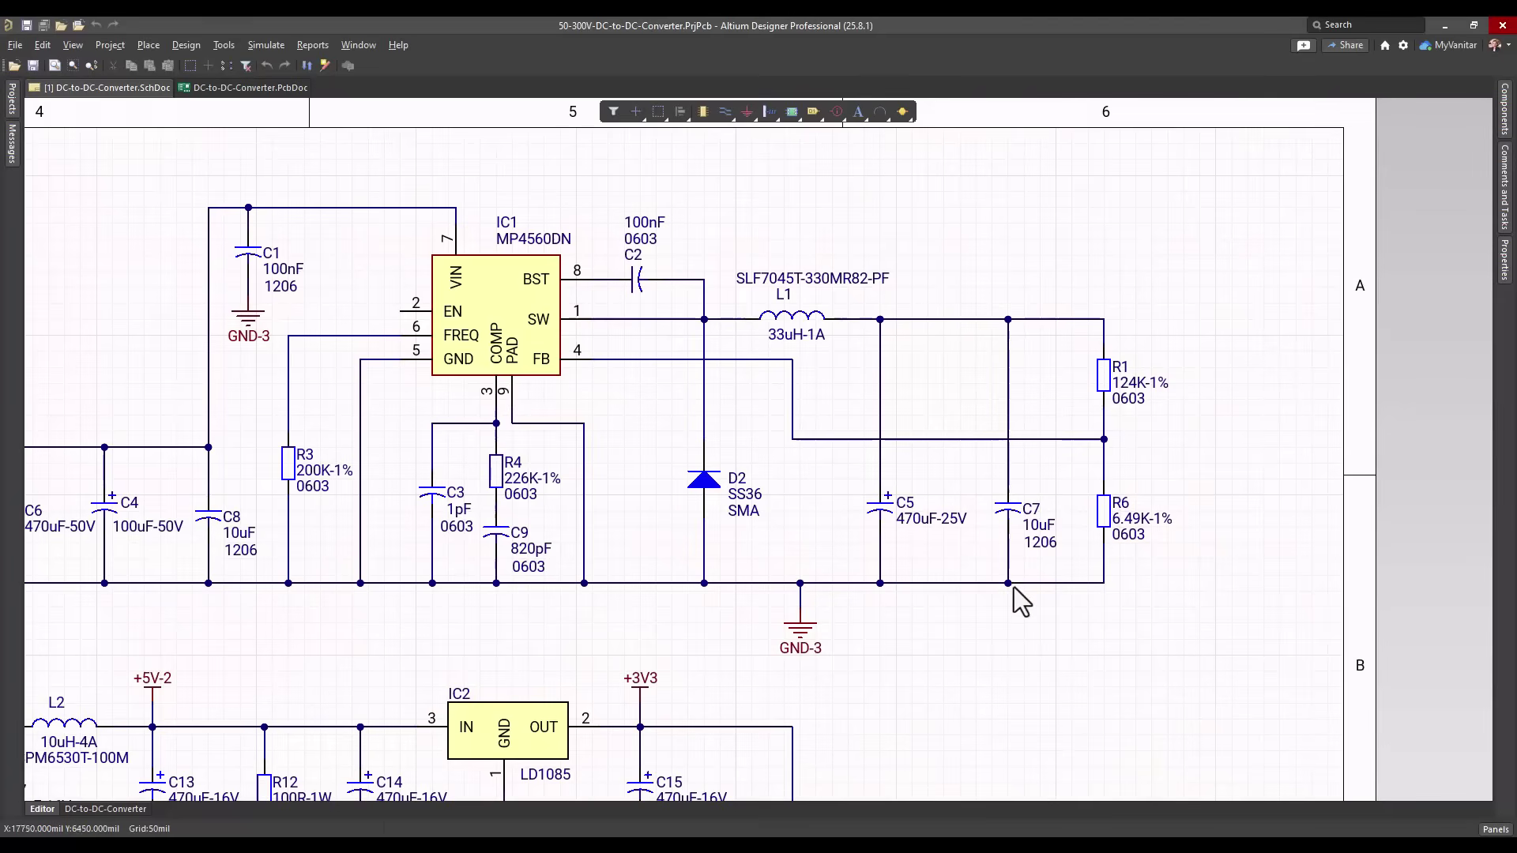
right_click_drag(932, 680, 981, 589)
- Follow the D4 rectifier and 5 V output rail across to the LD1085 regulator
right_click_drag(944, 658, 1059, 456)
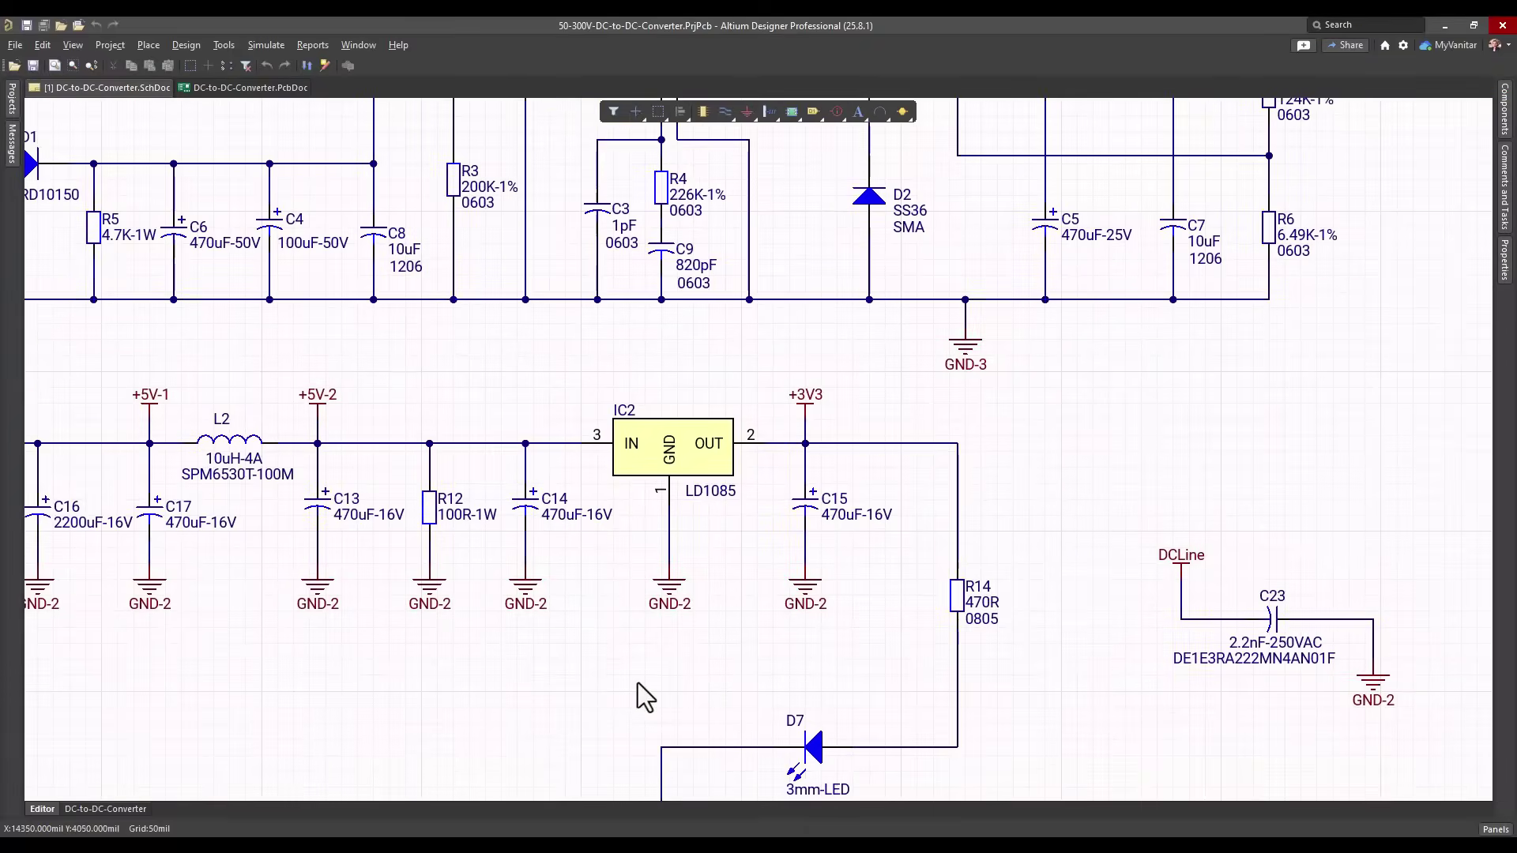
right_click_drag(668, 594, 861, 593)
right_click_drag(611, 715, 709, 626)
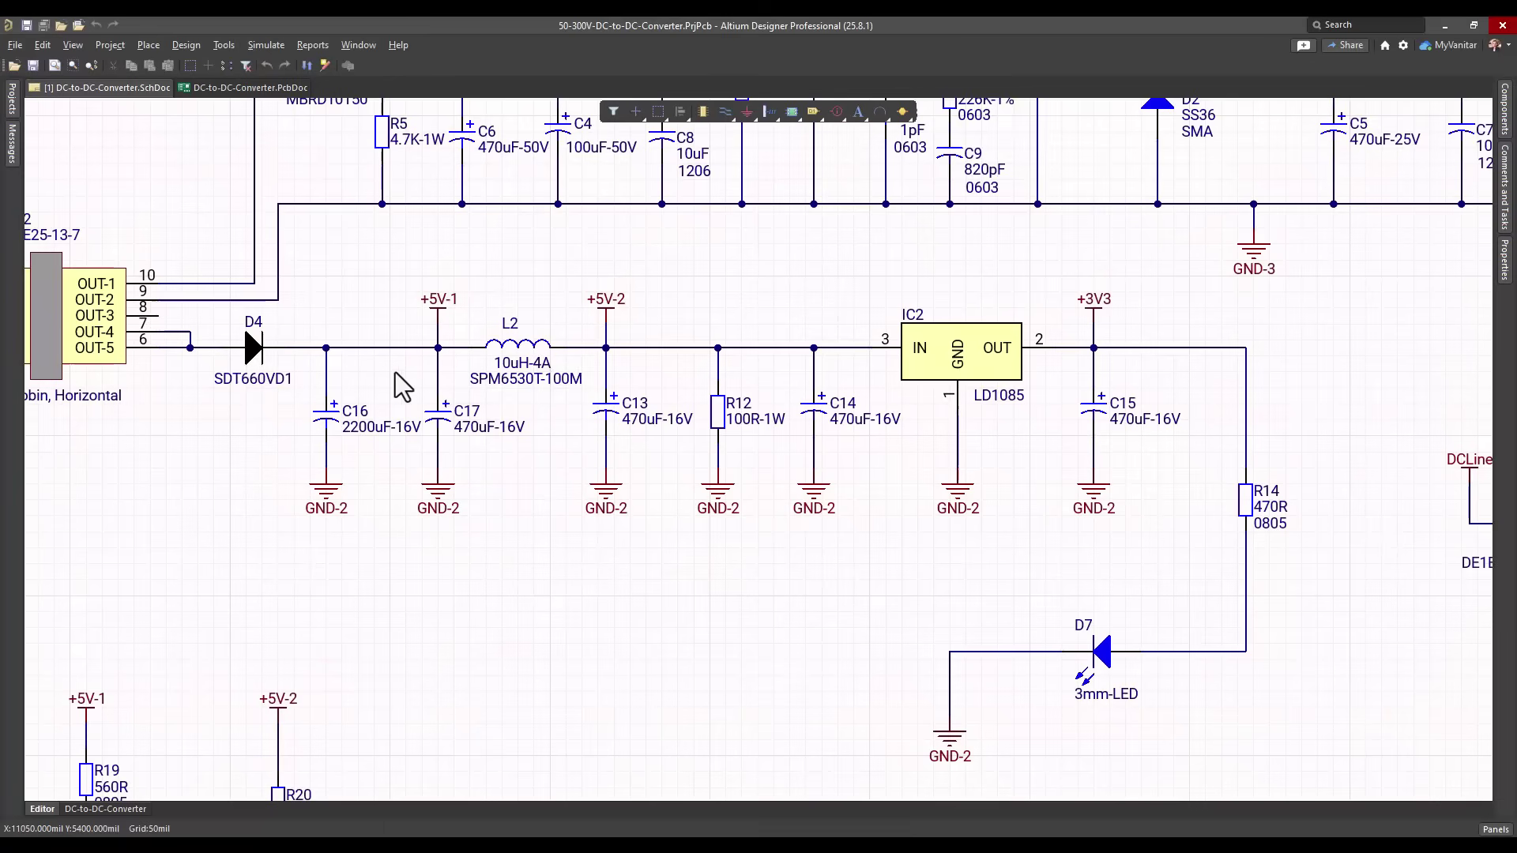
right_click_drag(829, 594, 685, 613)
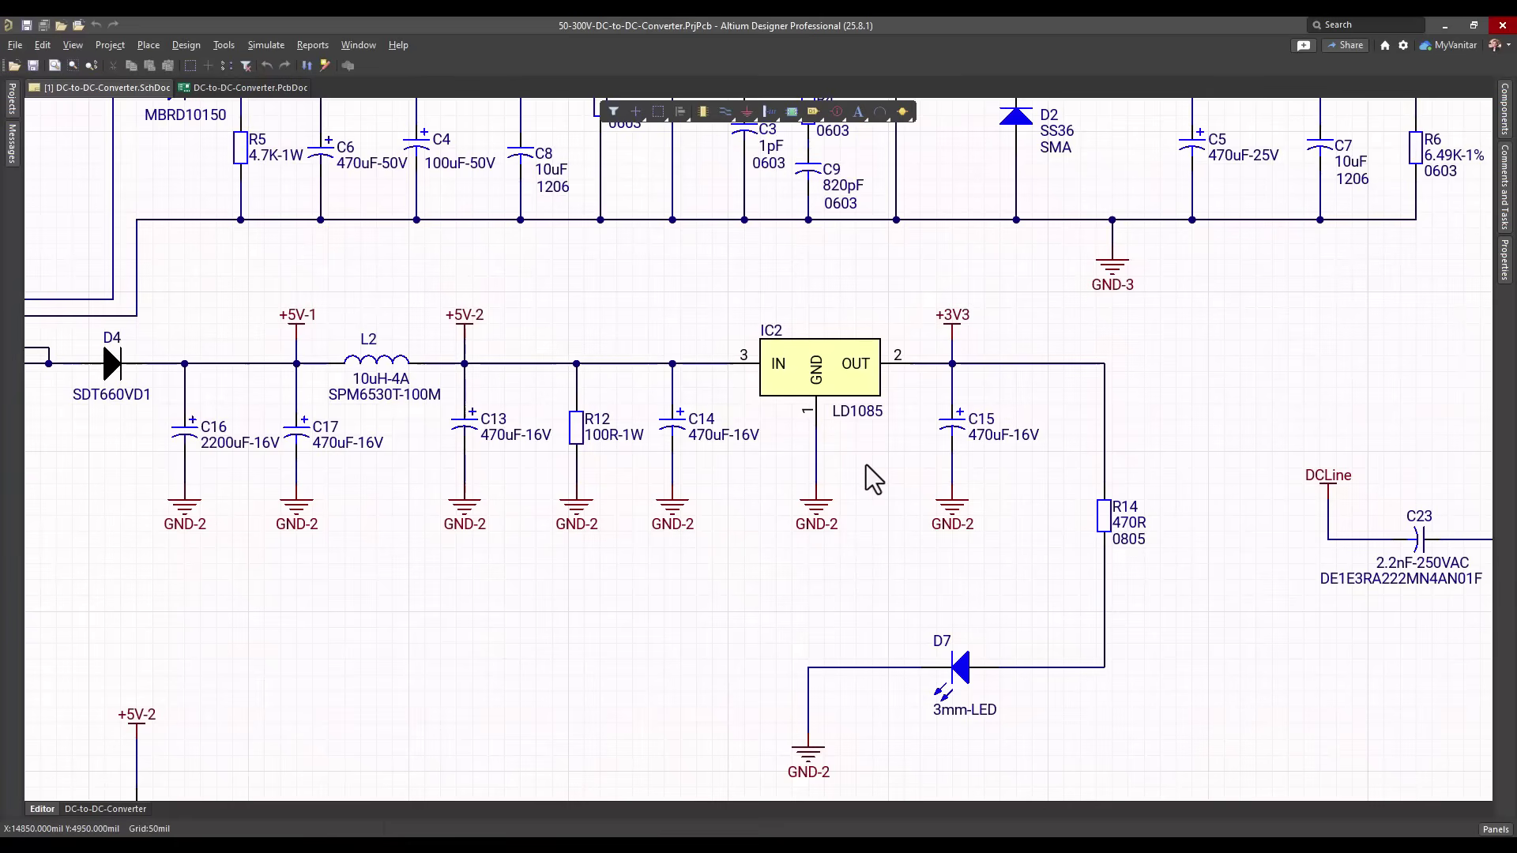
scroll(874, 478, "up", 1, "ctrl")
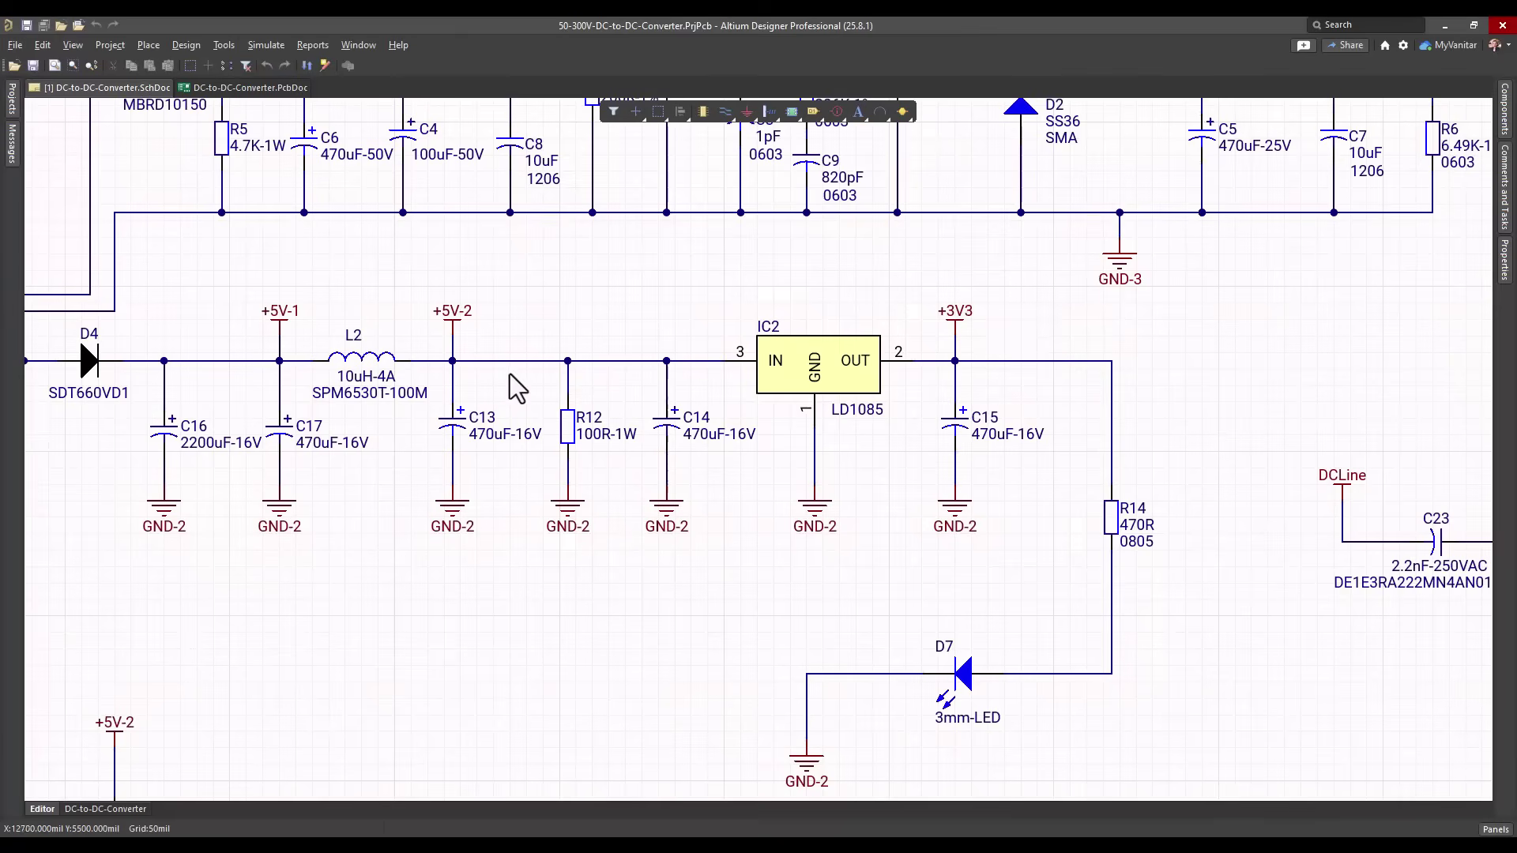
scroll(928, 483, "down", 1, "ctrl")
right_click_drag(916, 557, 901, 549)
- Point out capacitor C23 and its ground connection near the LED
scroll(941, 442, "down", 1, "ctrl")
right_click_drag(938, 434, 907, 508)
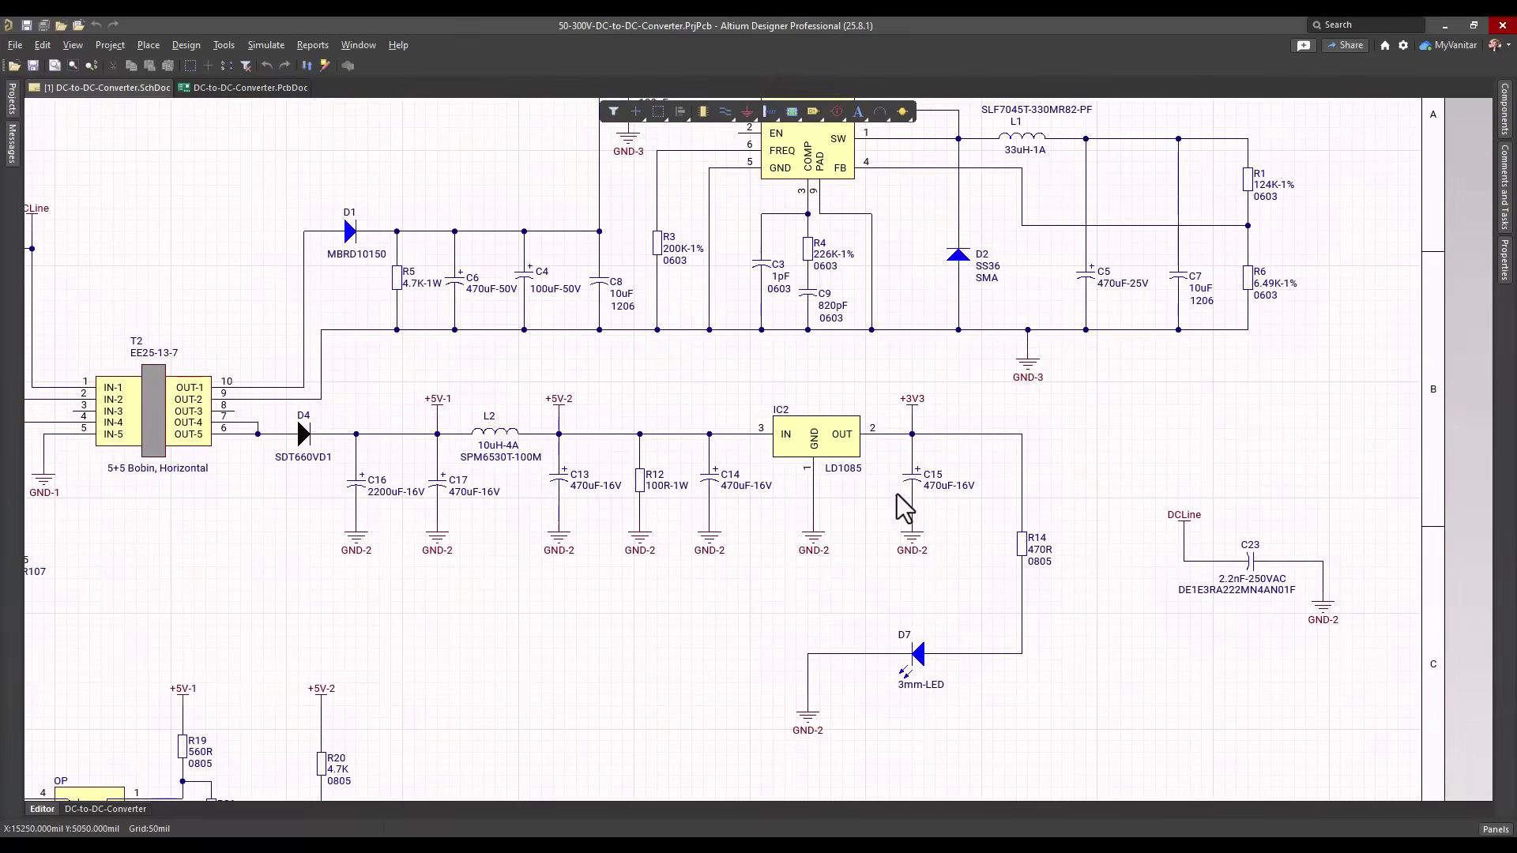
scroll(898, 508, "up", 2, "ctrl")
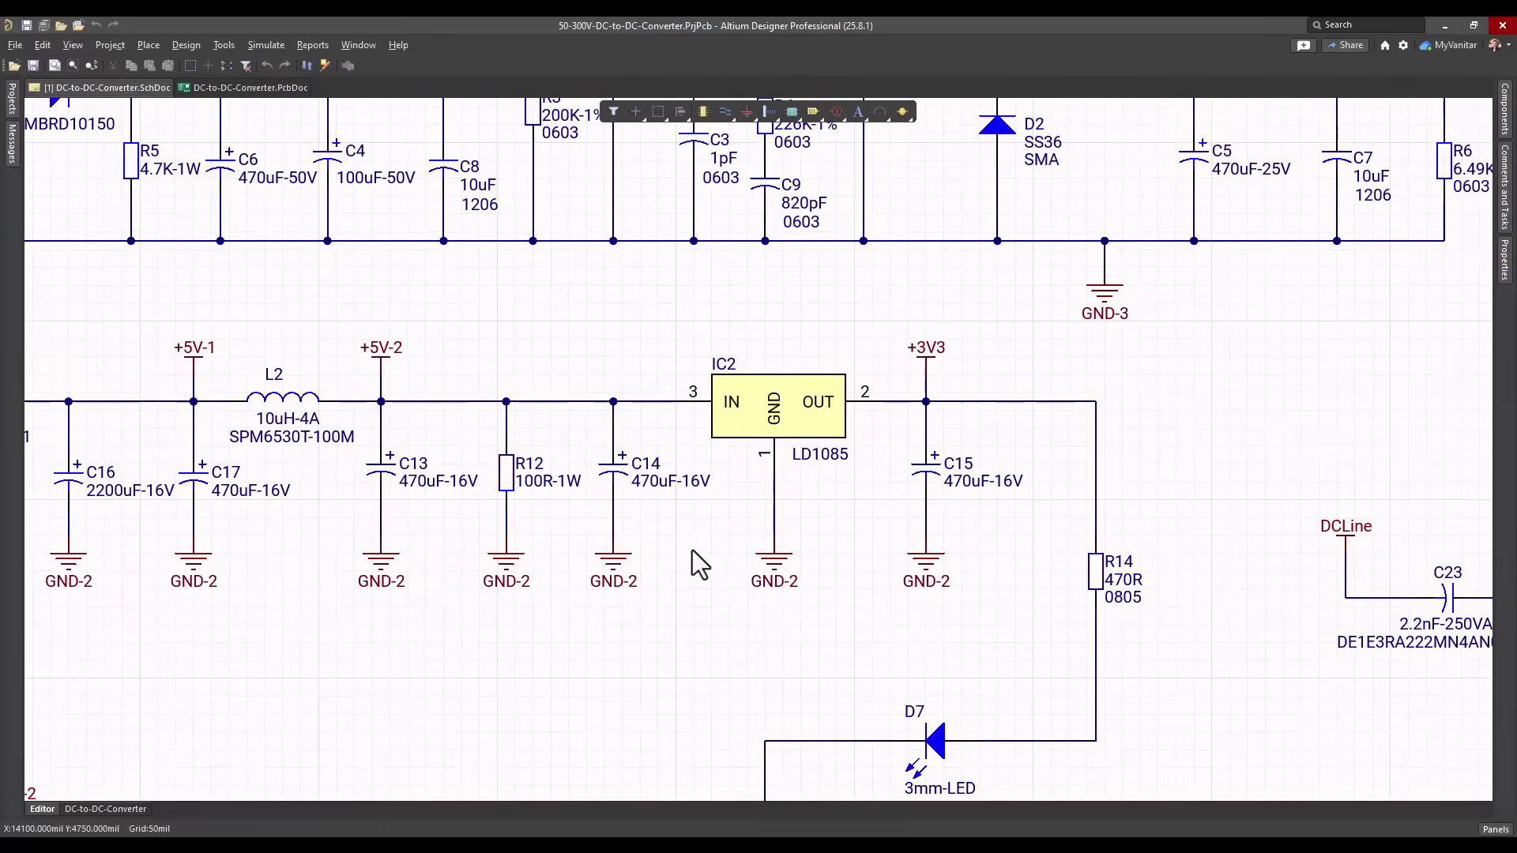
scroll(711, 580, "down", 1, "ctrl")
right_click_drag(722, 600, 790, 537)
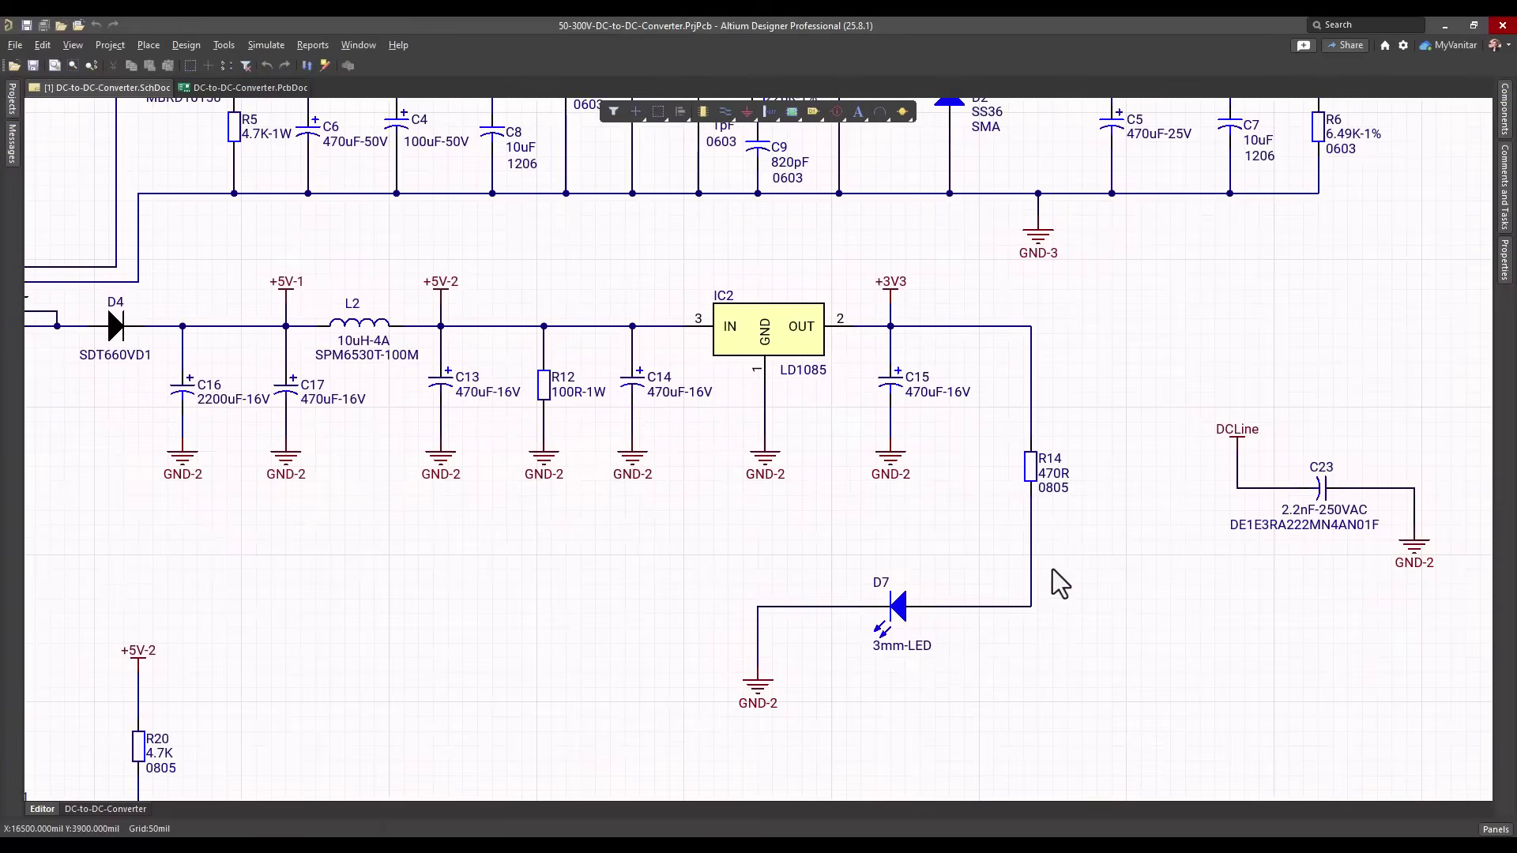
right_click_drag(1059, 583, 996, 573)
scroll(909, 489, "down", 1, "ctrl")
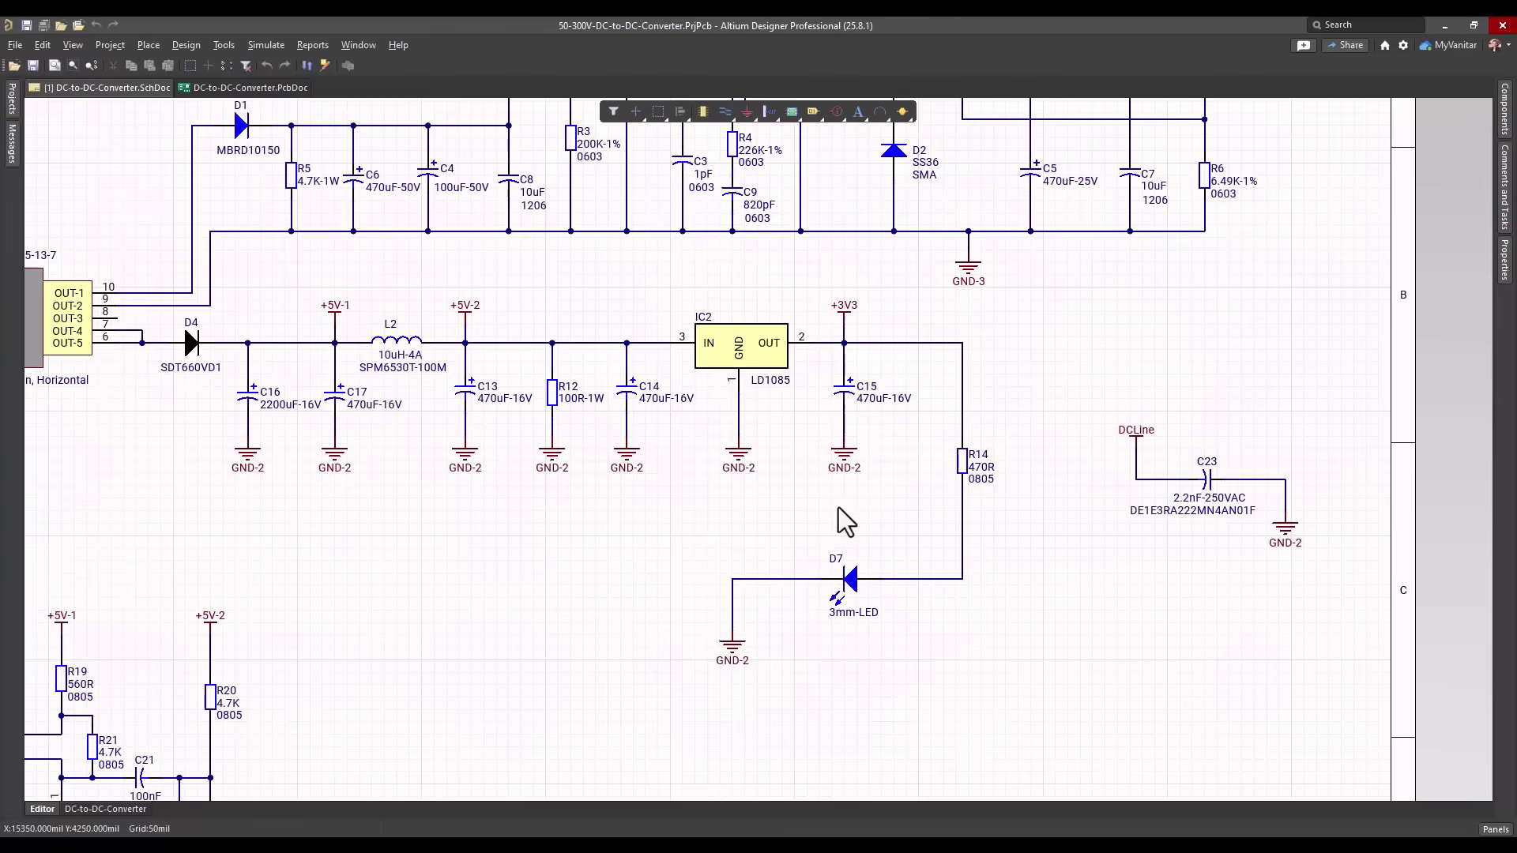
left_click(1205, 480)
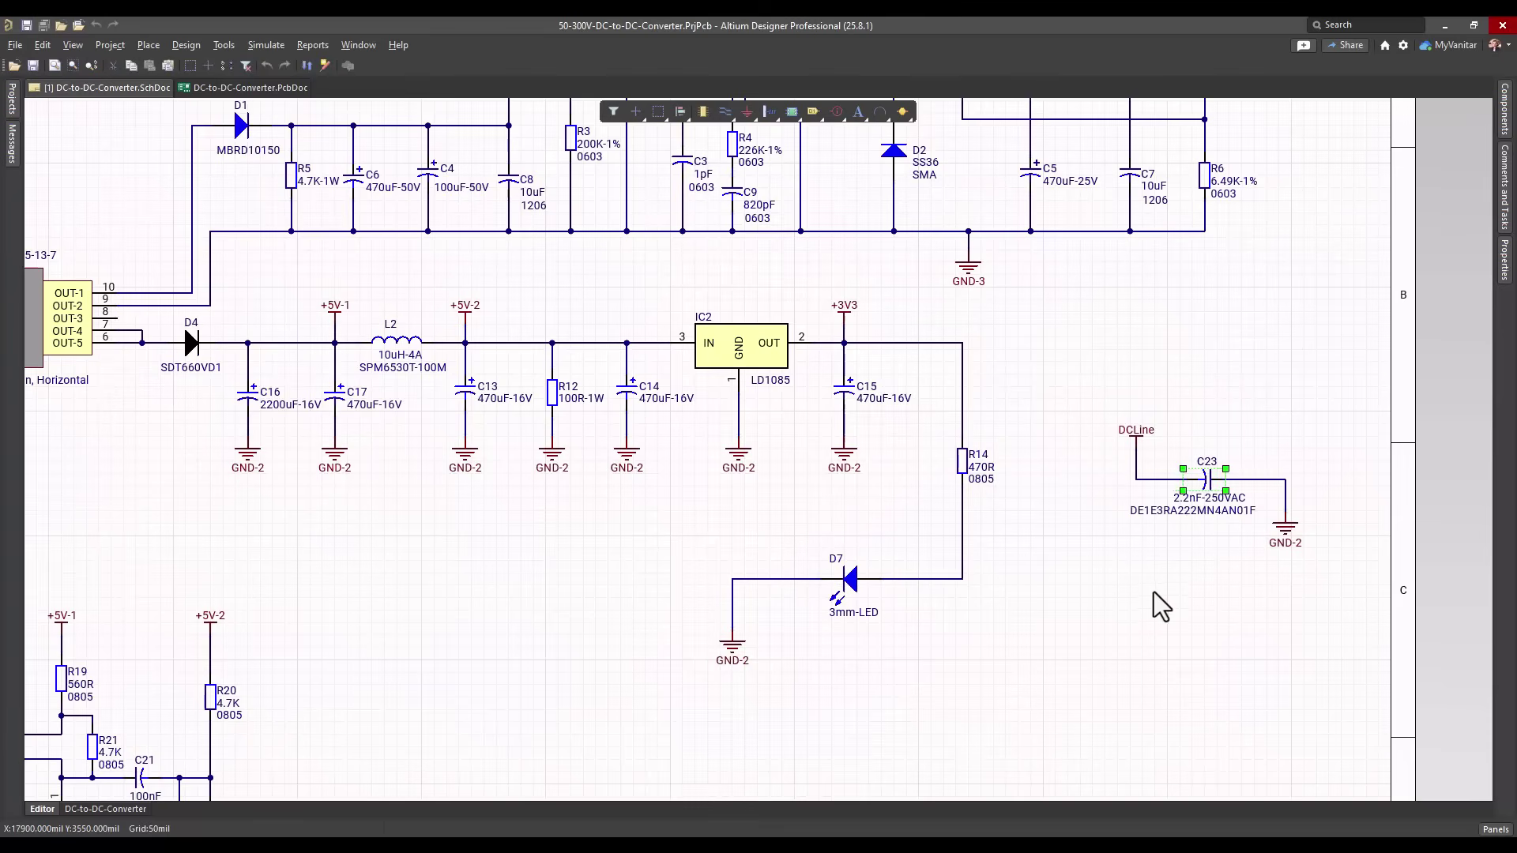
left_click(1155, 609)
- Zoom out over the whole circuit and switch to the DC-to-DC-Converter.PcbDoc layout
scroll(1116, 568, "down", 1, "ctrl")
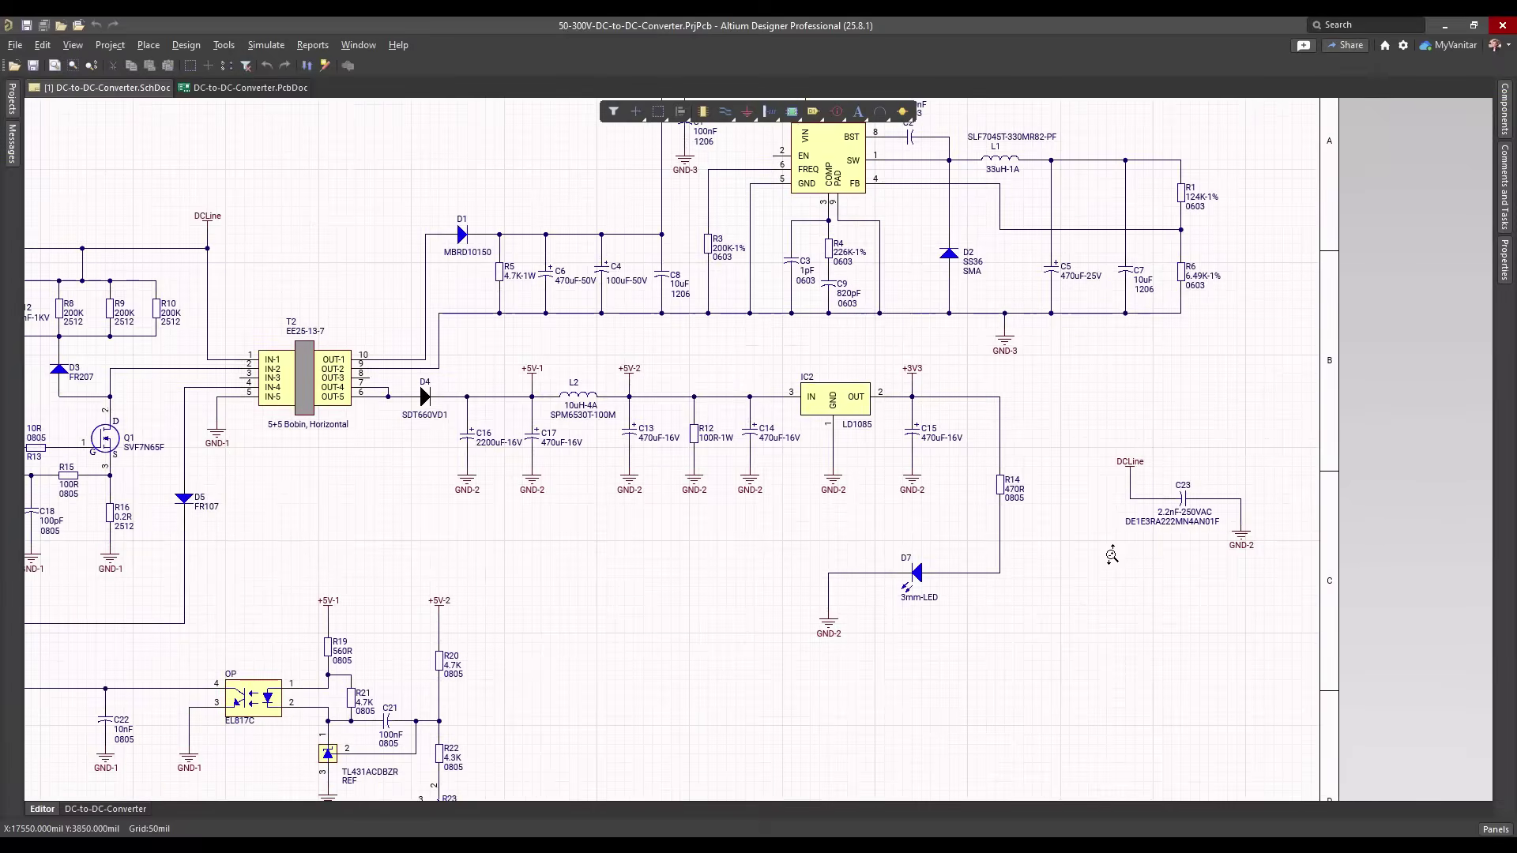
right_click_drag(764, 565, 877, 556)
scroll(945, 528, "down", 1, "ctrl")
scroll(958, 454, "up", 1, "ctrl")
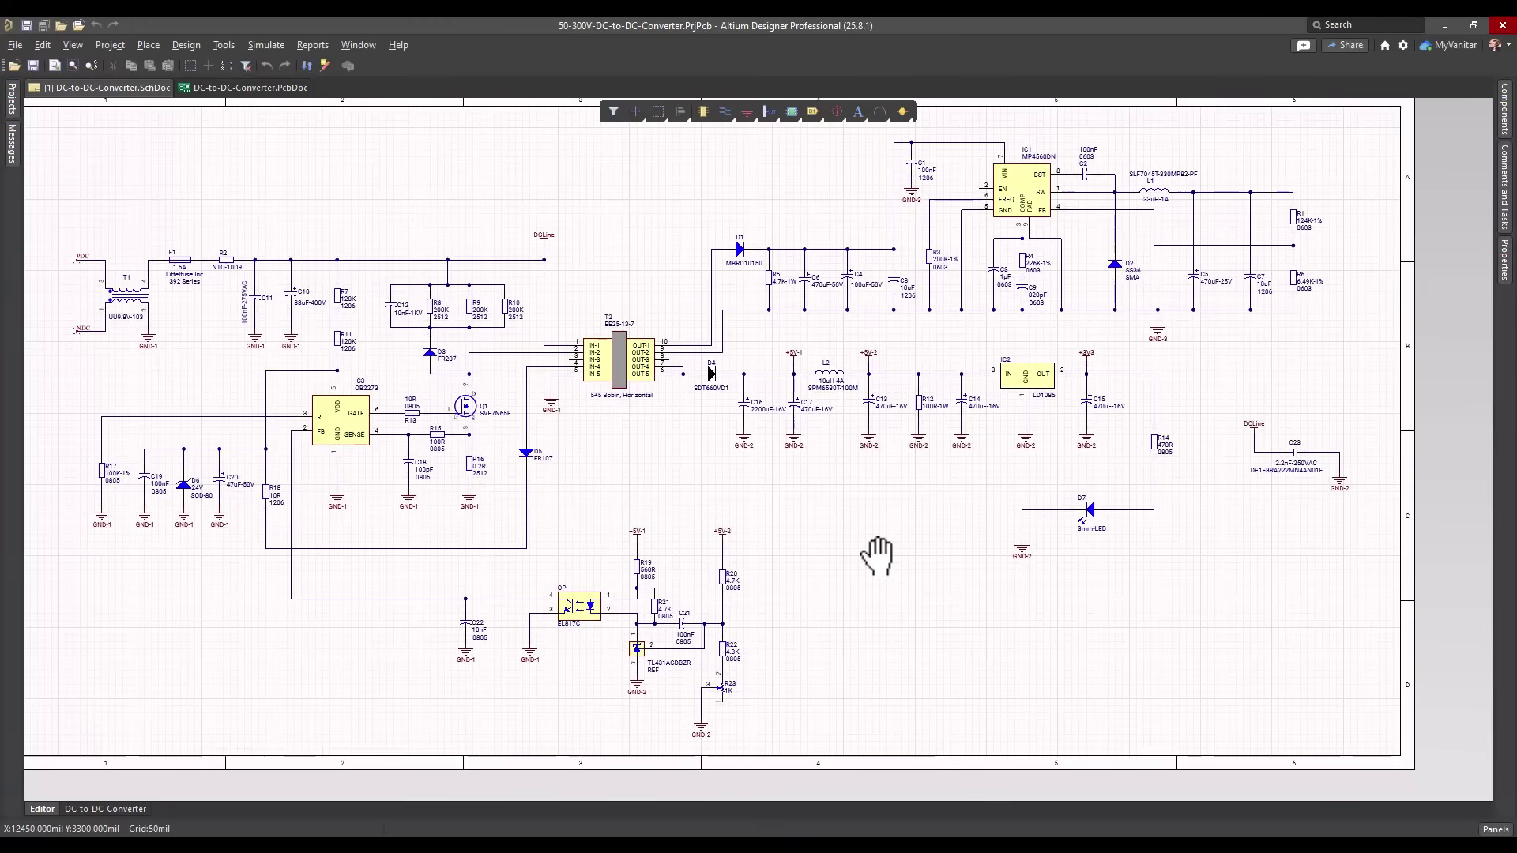
left_click(249, 88)
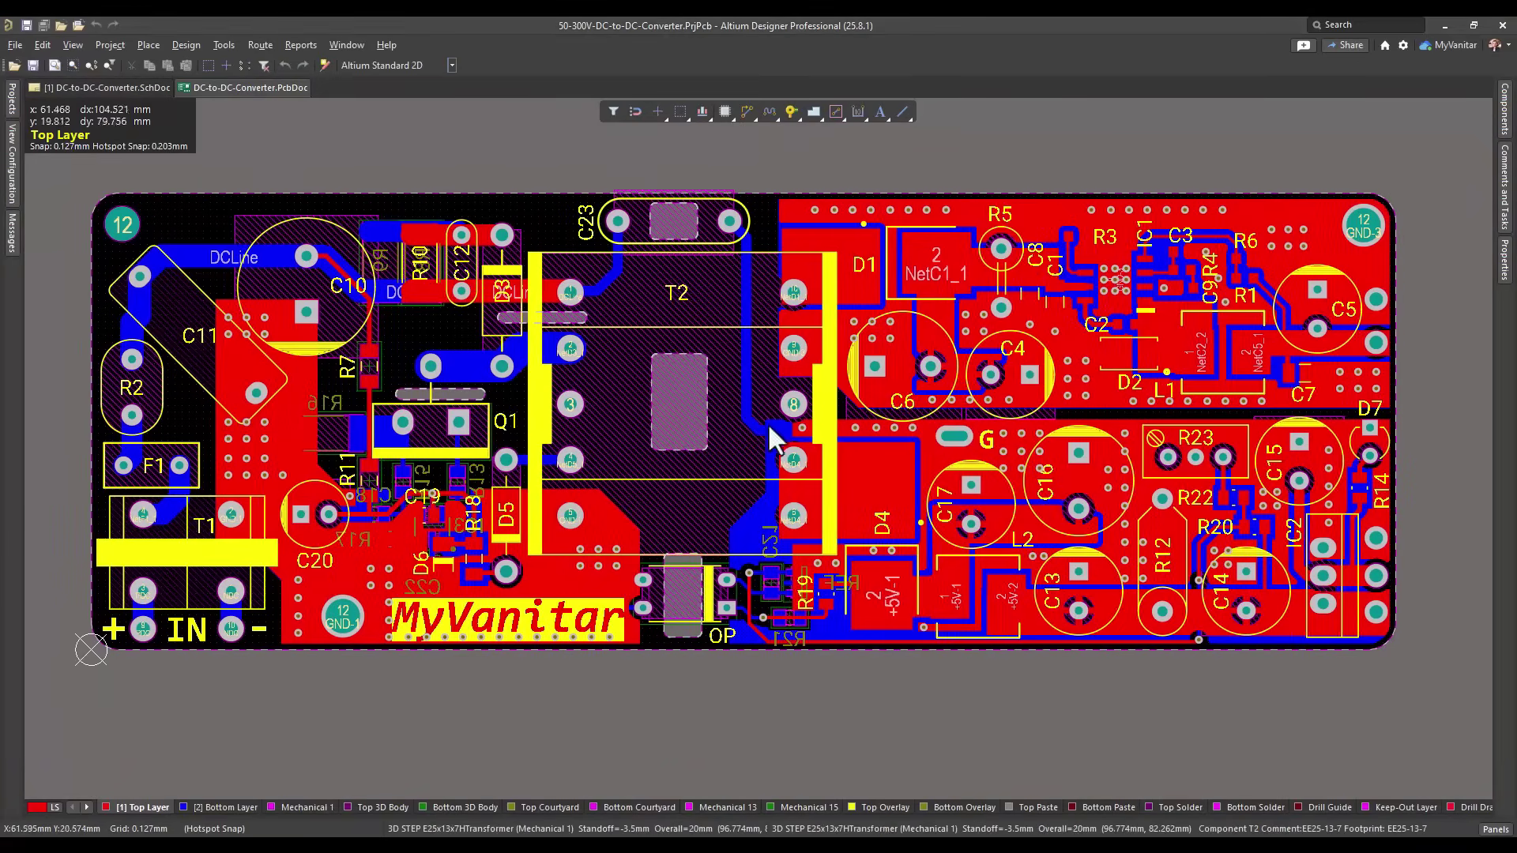
- Zoom the board into Q1 beside T2, examining Q1 pad 2's NetD3_1 track
scroll(634, 286, "up", 1, "ctrl")
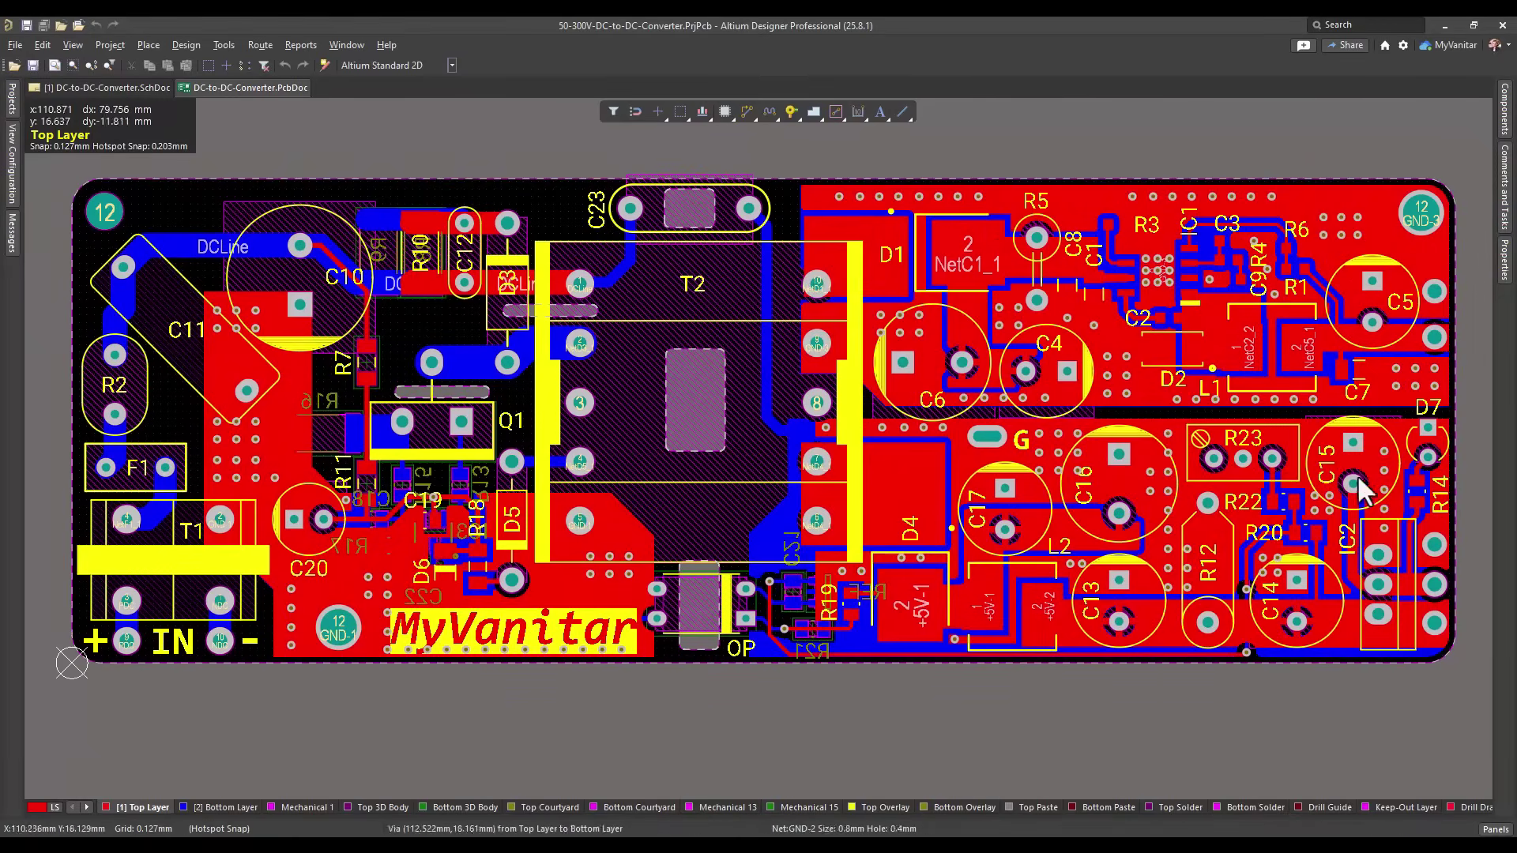
scroll(487, 363, "up", 4, "ctrl")
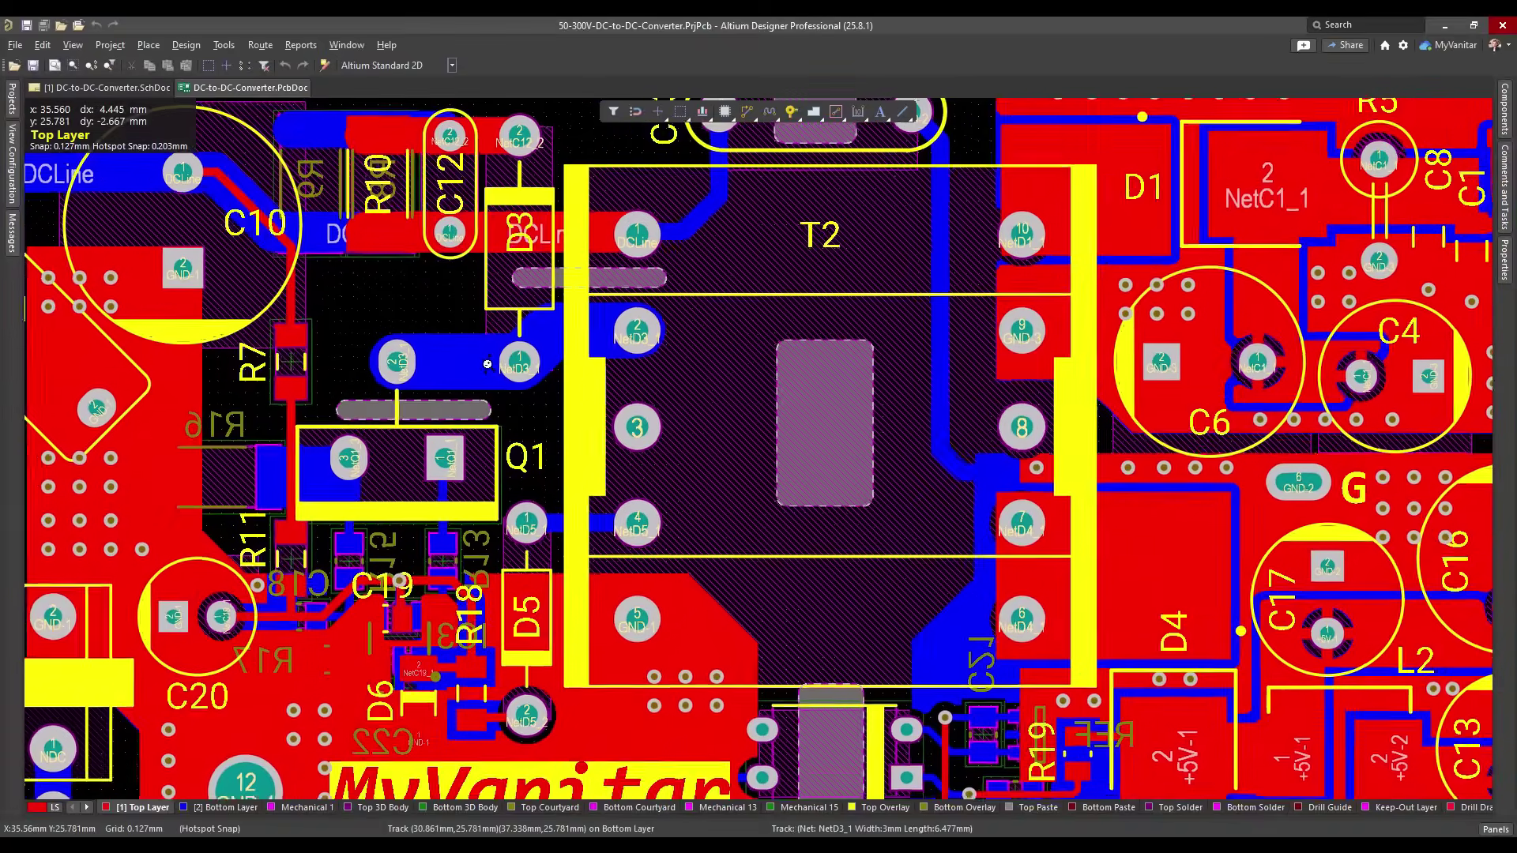
scroll(479, 355, "up", 2, "ctrl")
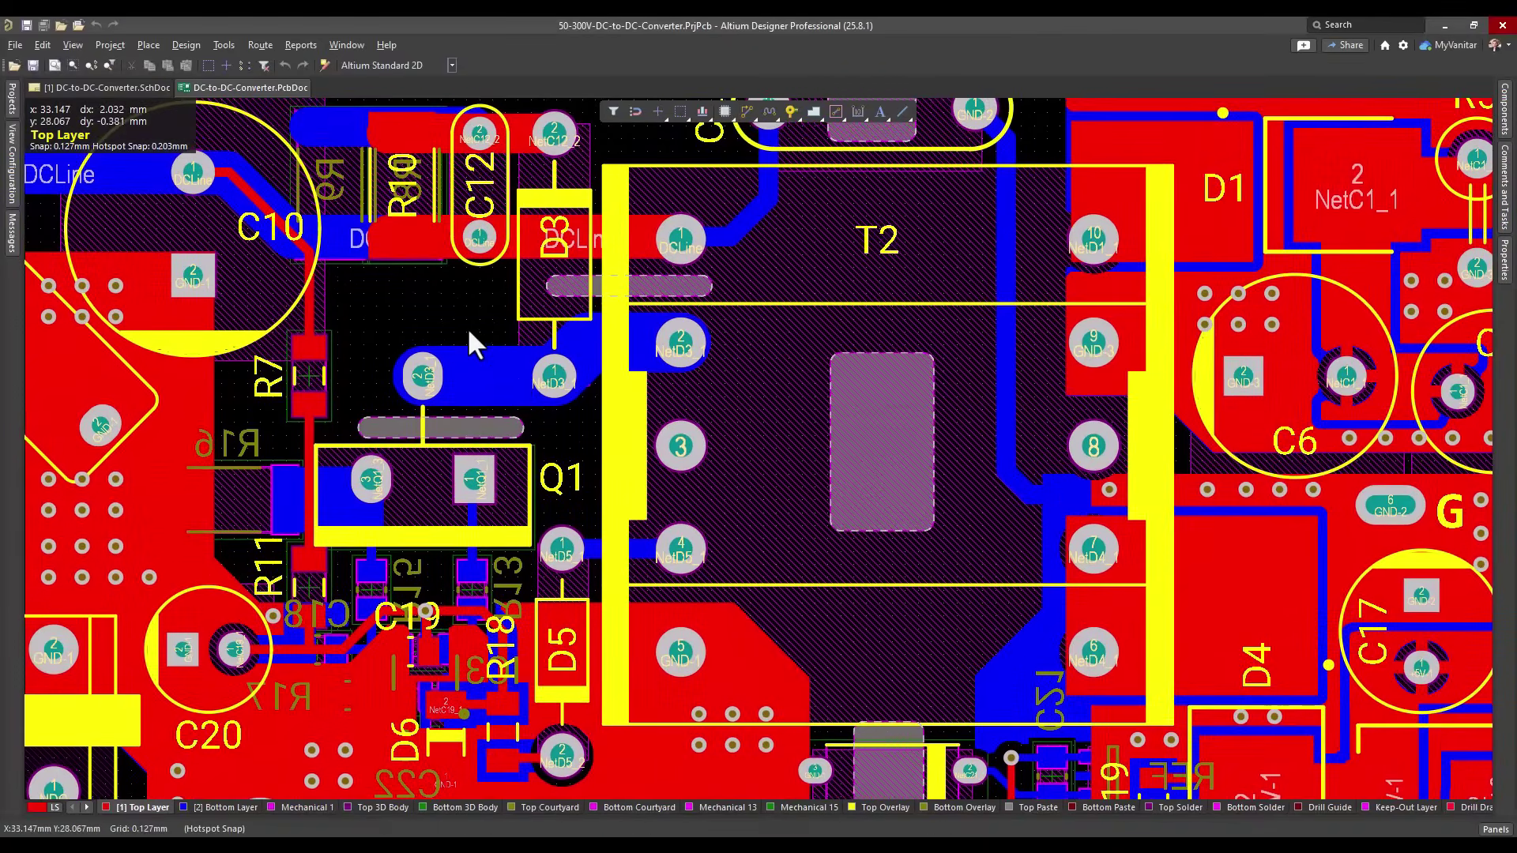
scroll(468, 327, "up", 2, "ctrl")
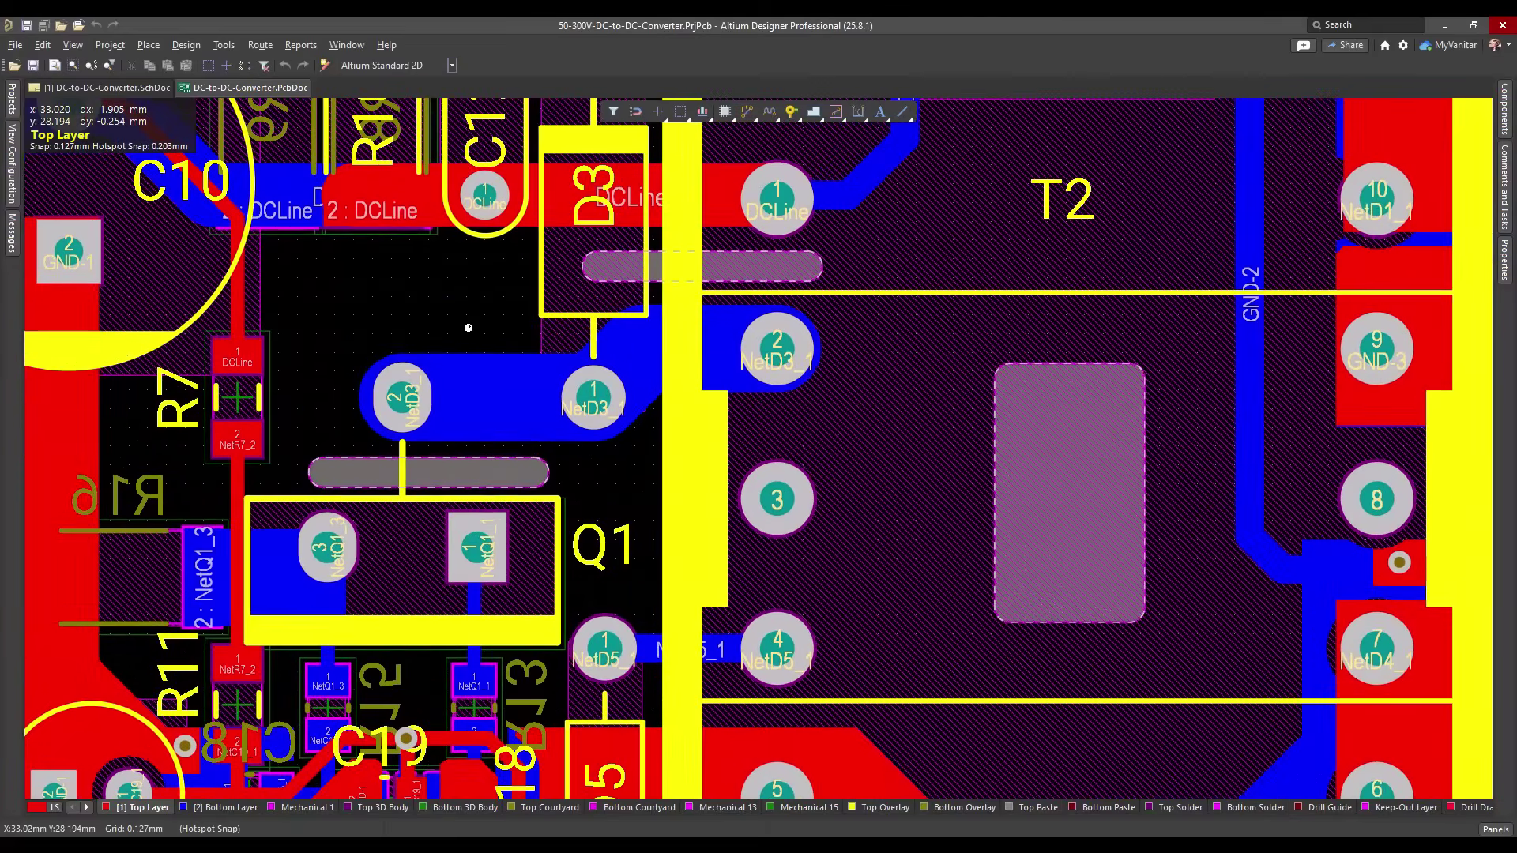
right_click_drag(468, 327, 450, 336)
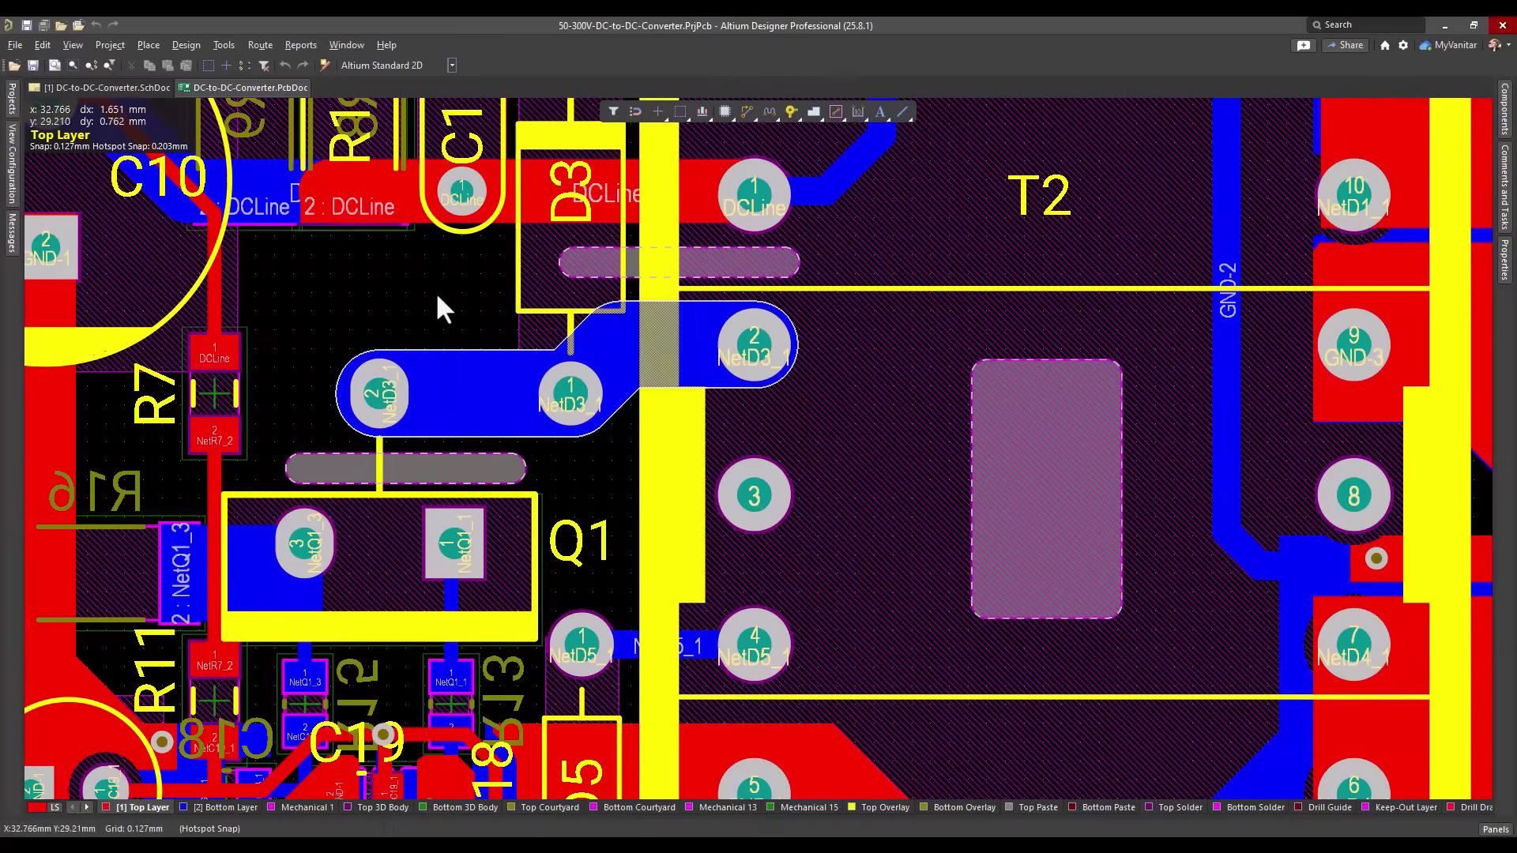
mouse_move(386, 392)
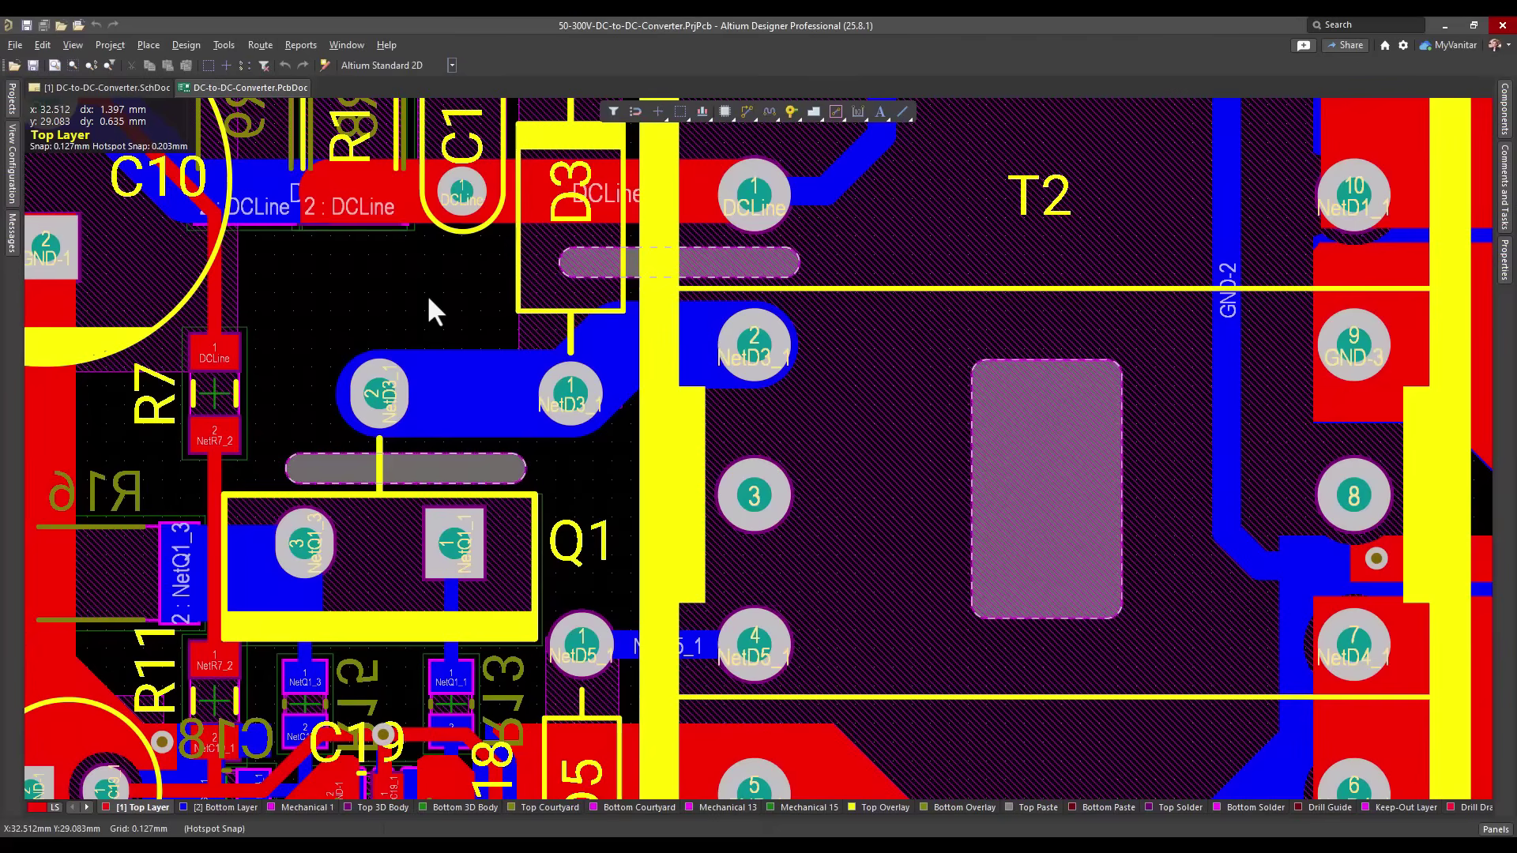
scroll(434, 299, "down", 3, "ctrl")
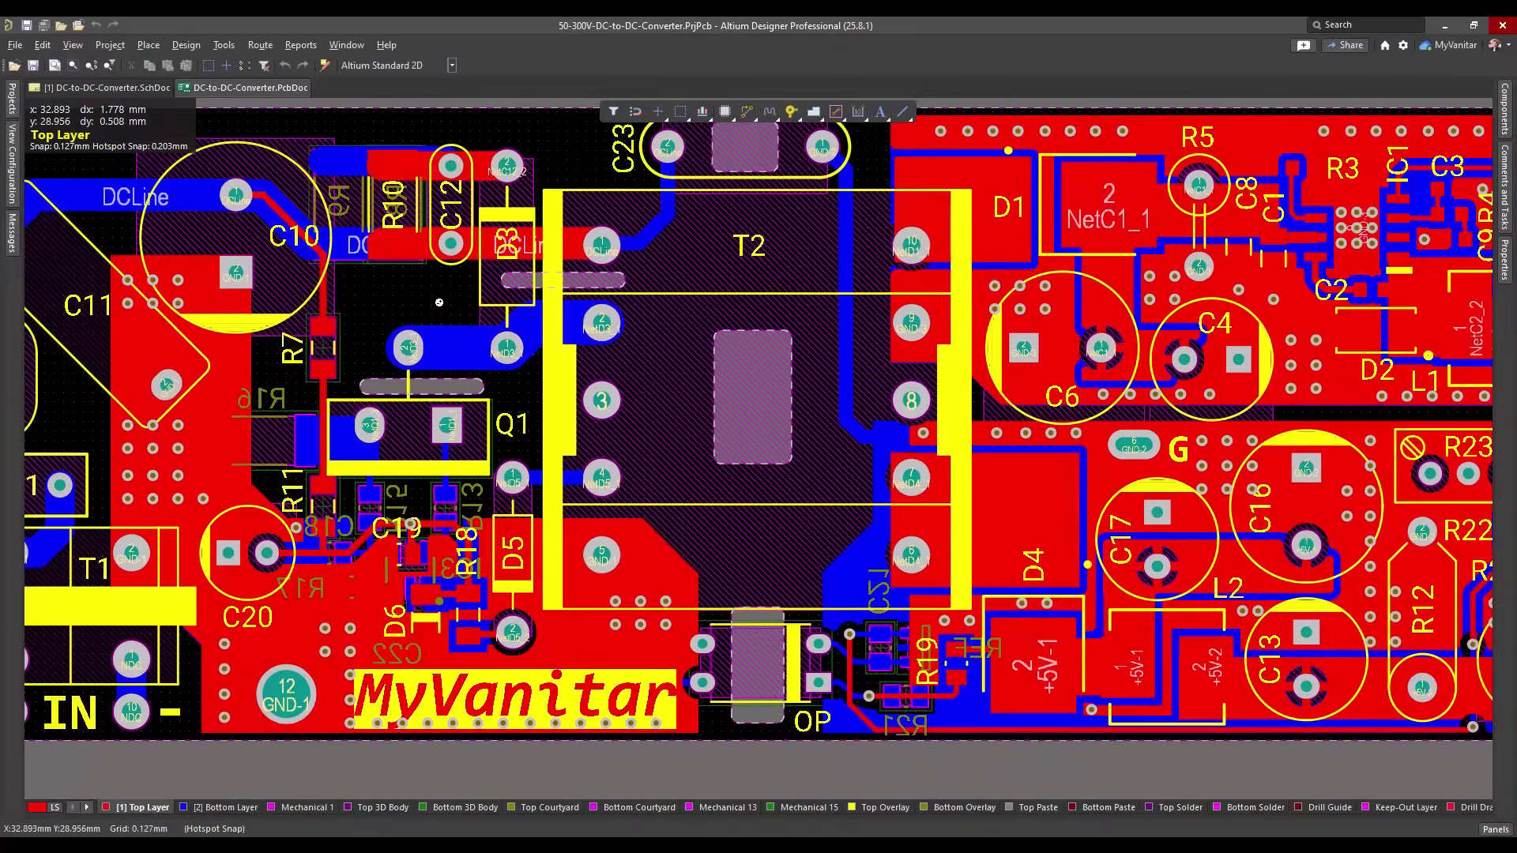
scroll(535, 381, "up", 2, "ctrl")
scroll(535, 380, "up", 1, "ctrl")
right_click_drag(535, 381, 554, 445)
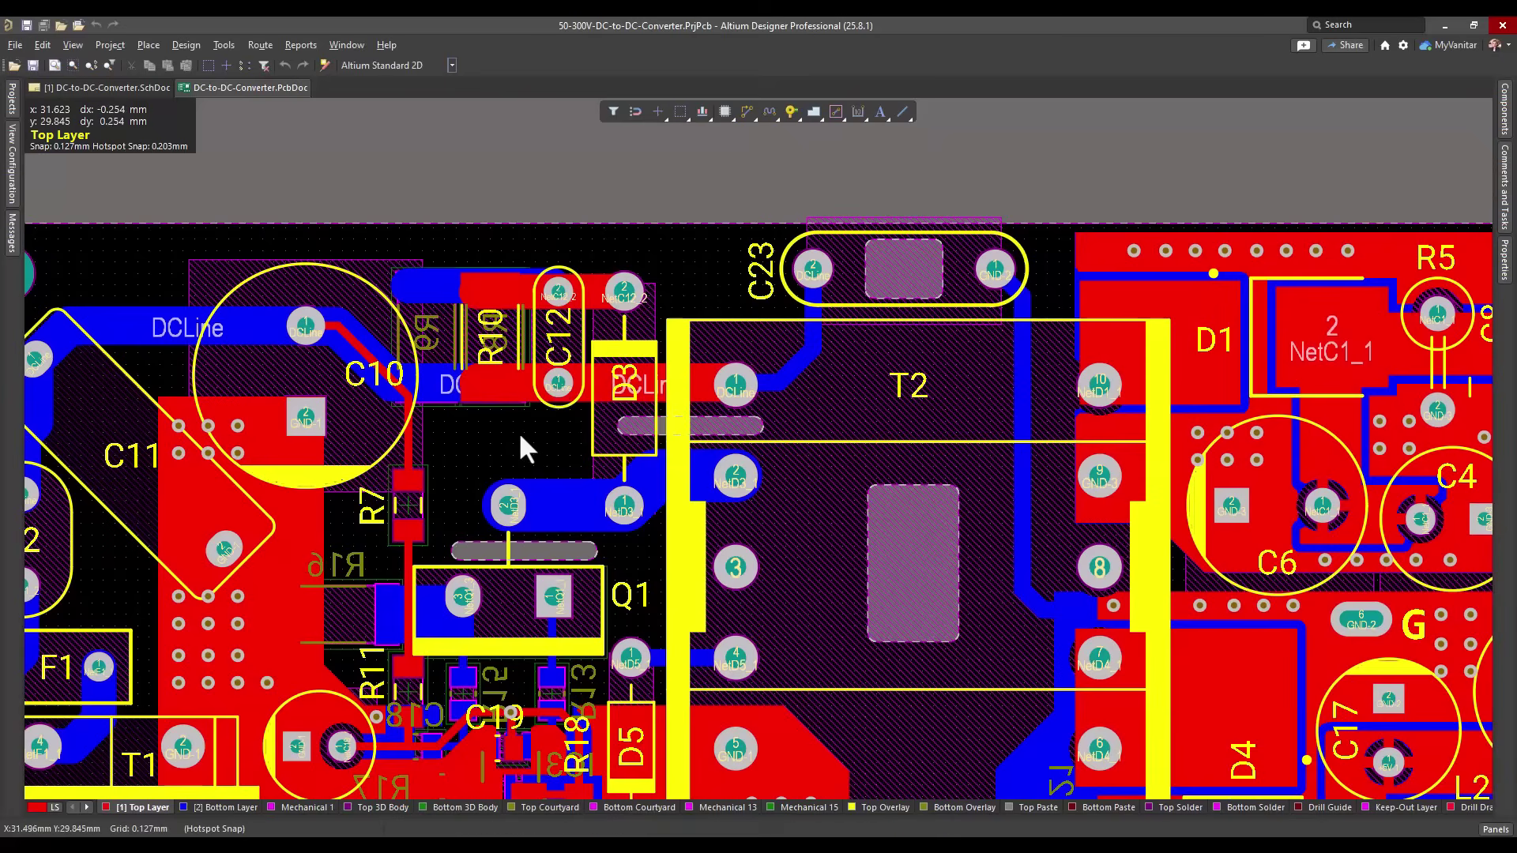
scroll(510, 430, "up", 1, "ctrl")
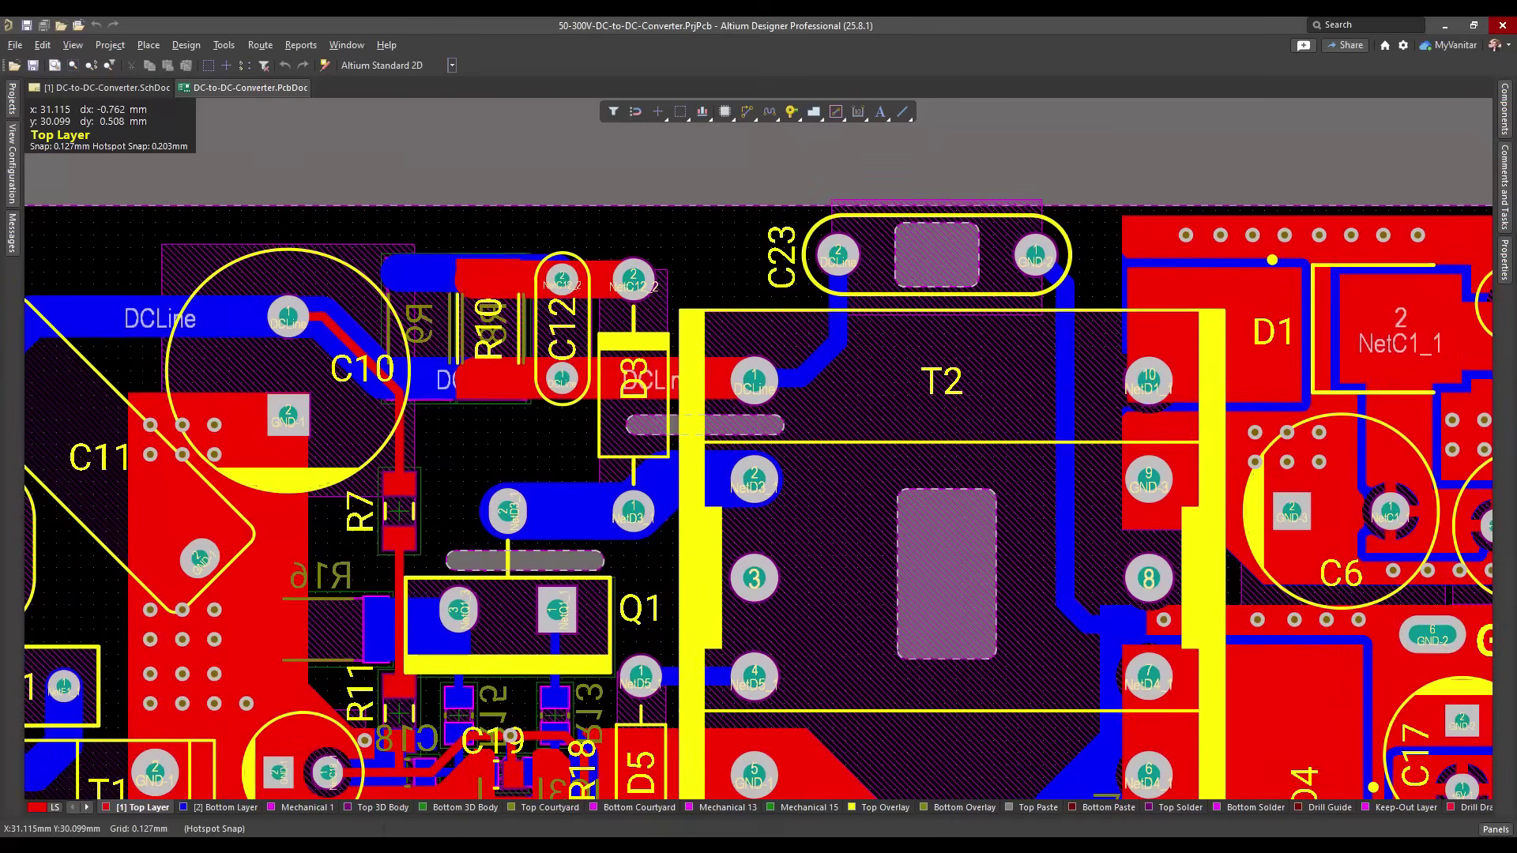
left_click(507, 328)
left_click(513, 440)
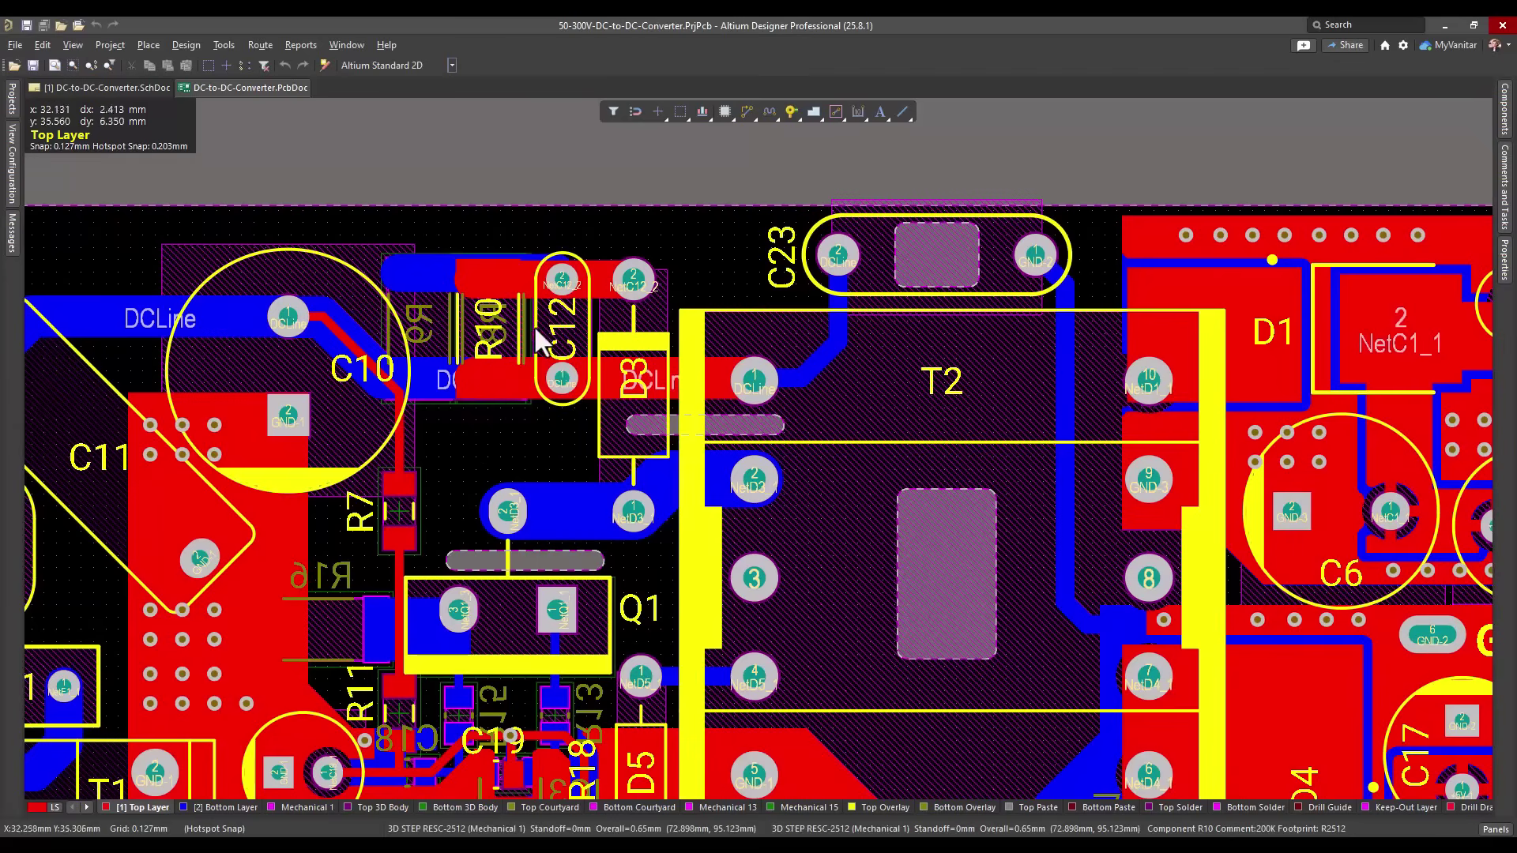
scroll(637, 512, "down", 3, "ctrl")
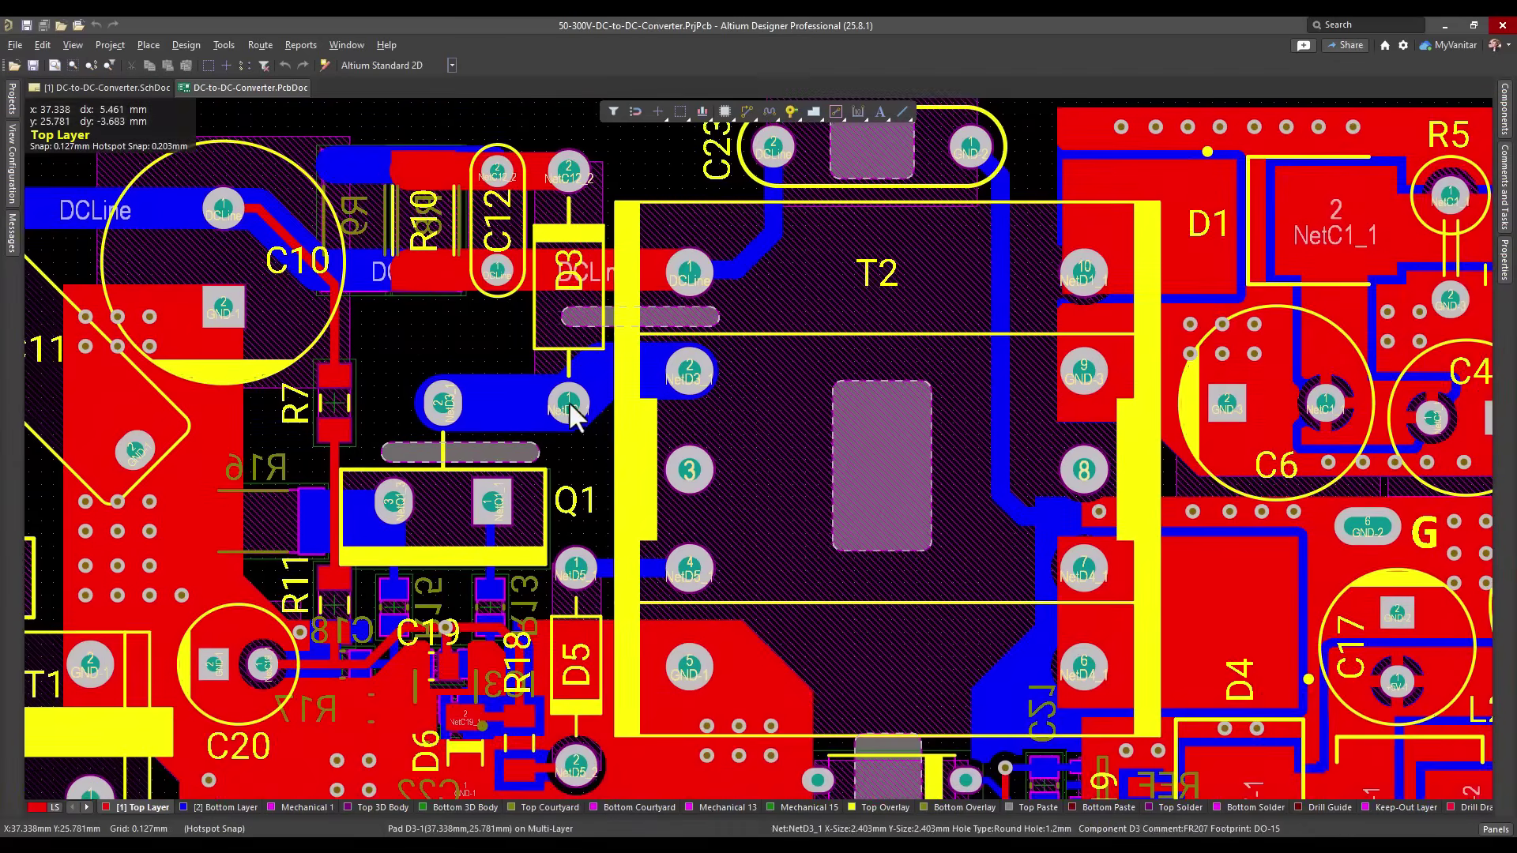
scroll(758, 474, "up", 4, "ctrl")
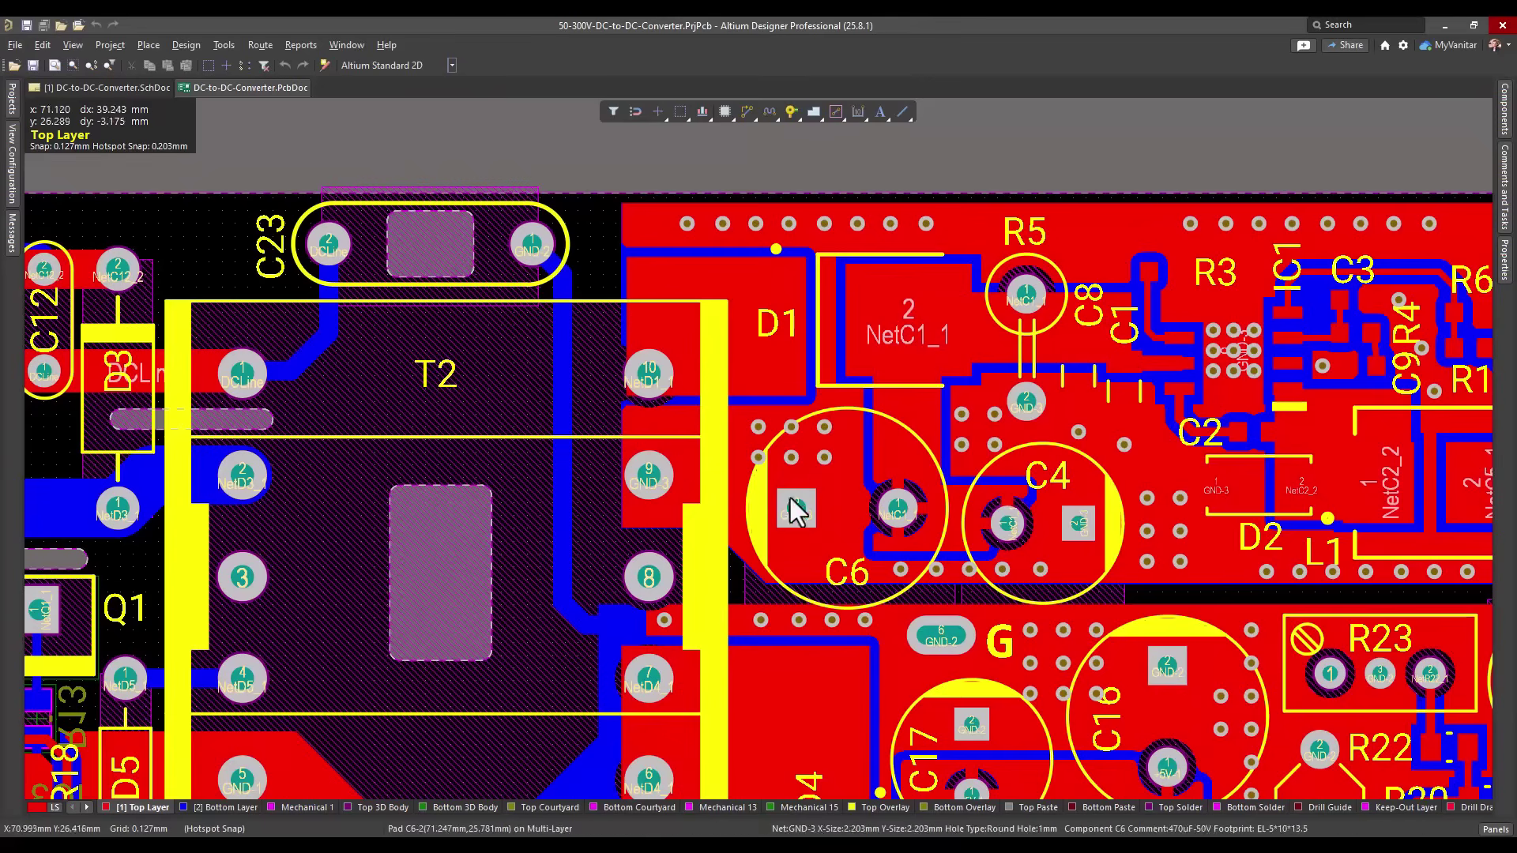
scroll(854, 504, "down", 1)
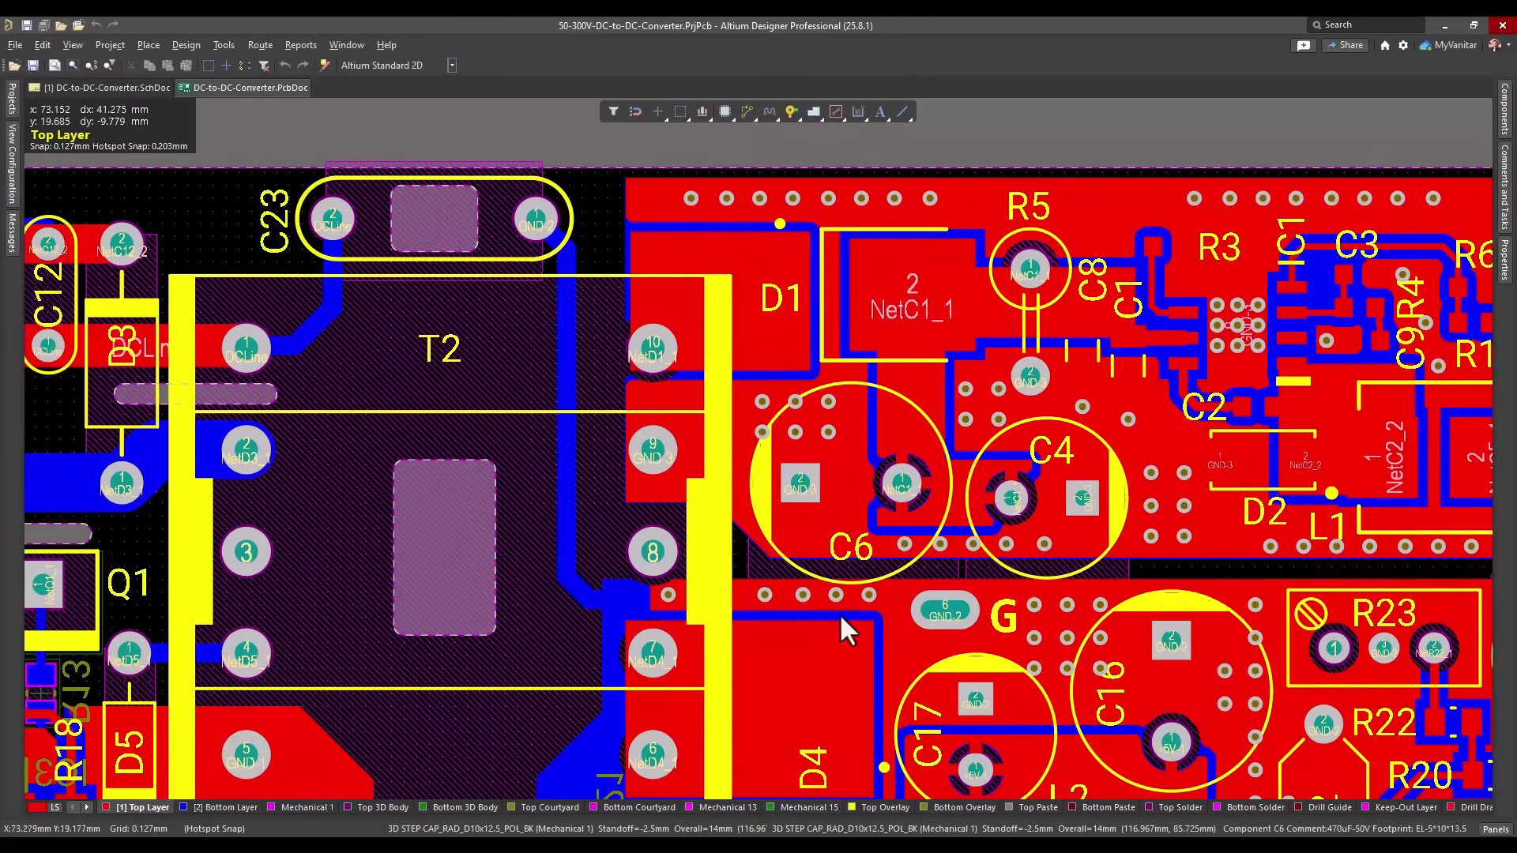
right_click_drag(840, 620, 814, 546)
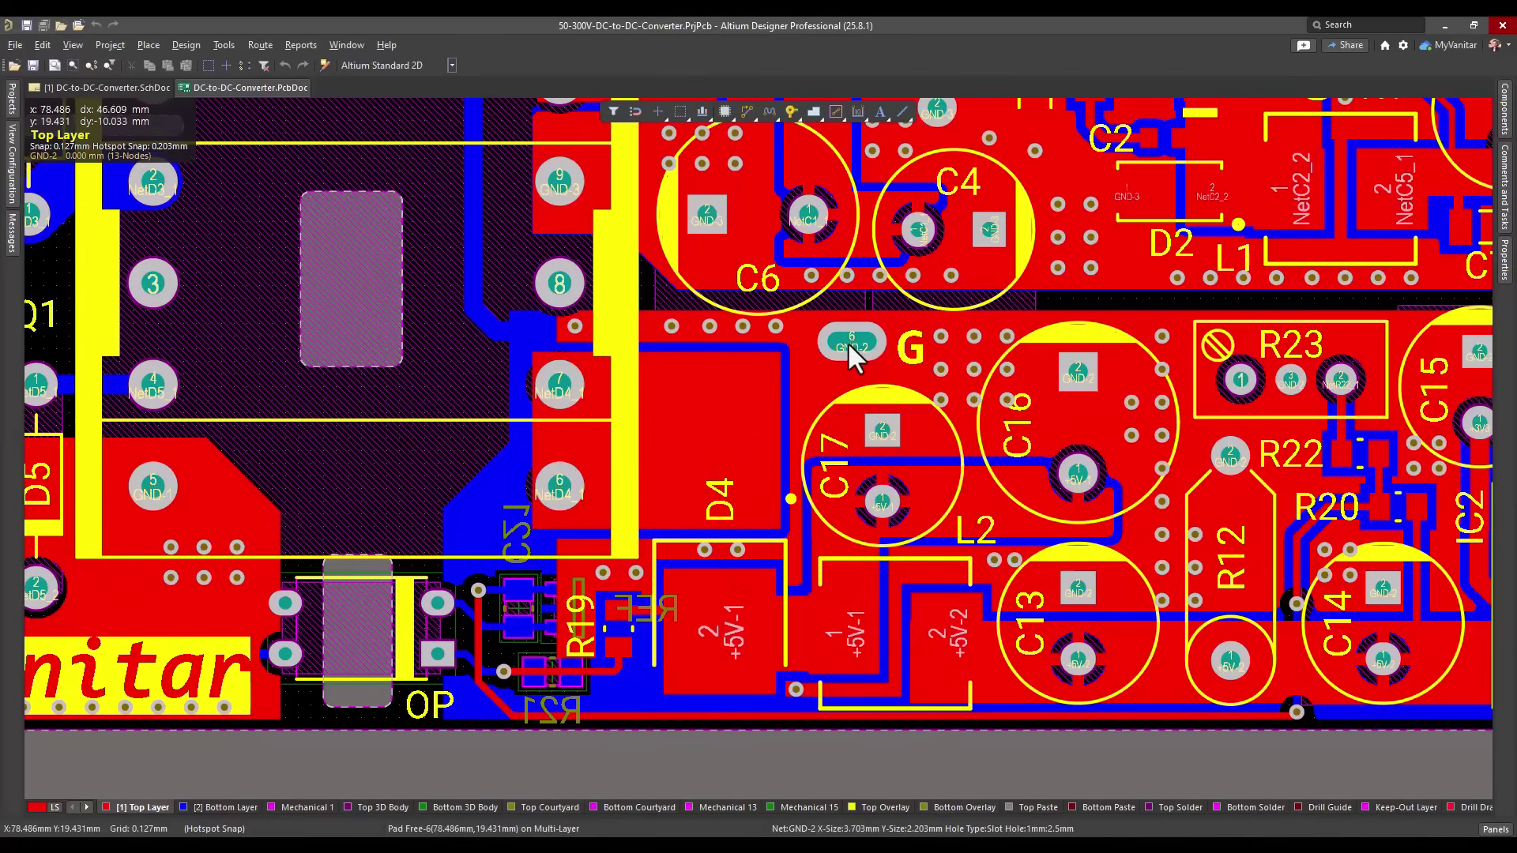
right_click_drag(847, 343, 860, 418)
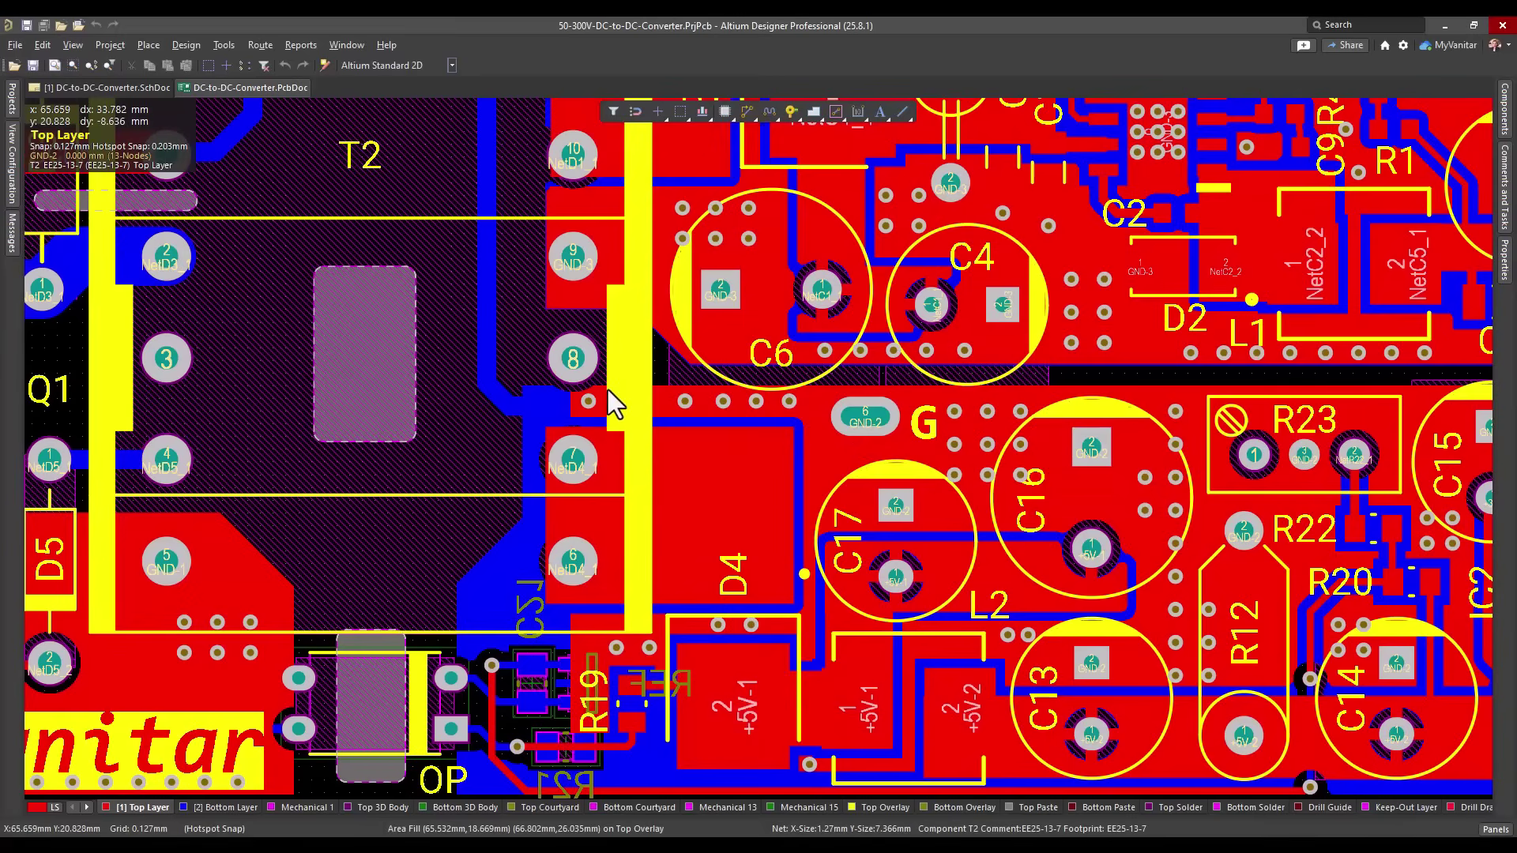
right_click_drag(621, 387, 614, 423)
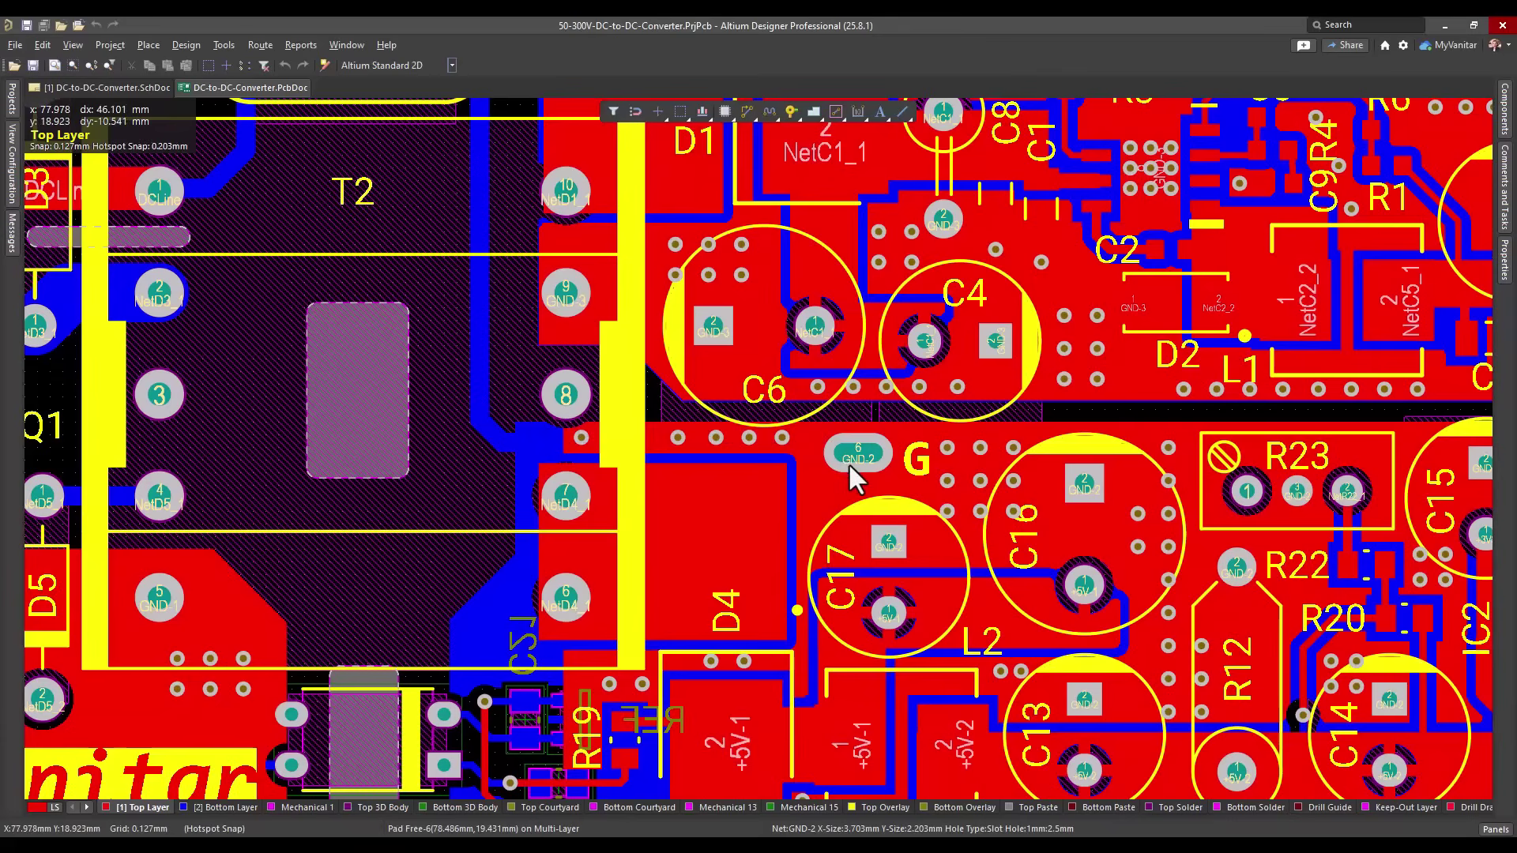
scroll(814, 458, "right", 3)
scroll(814, 458, "down", 2)
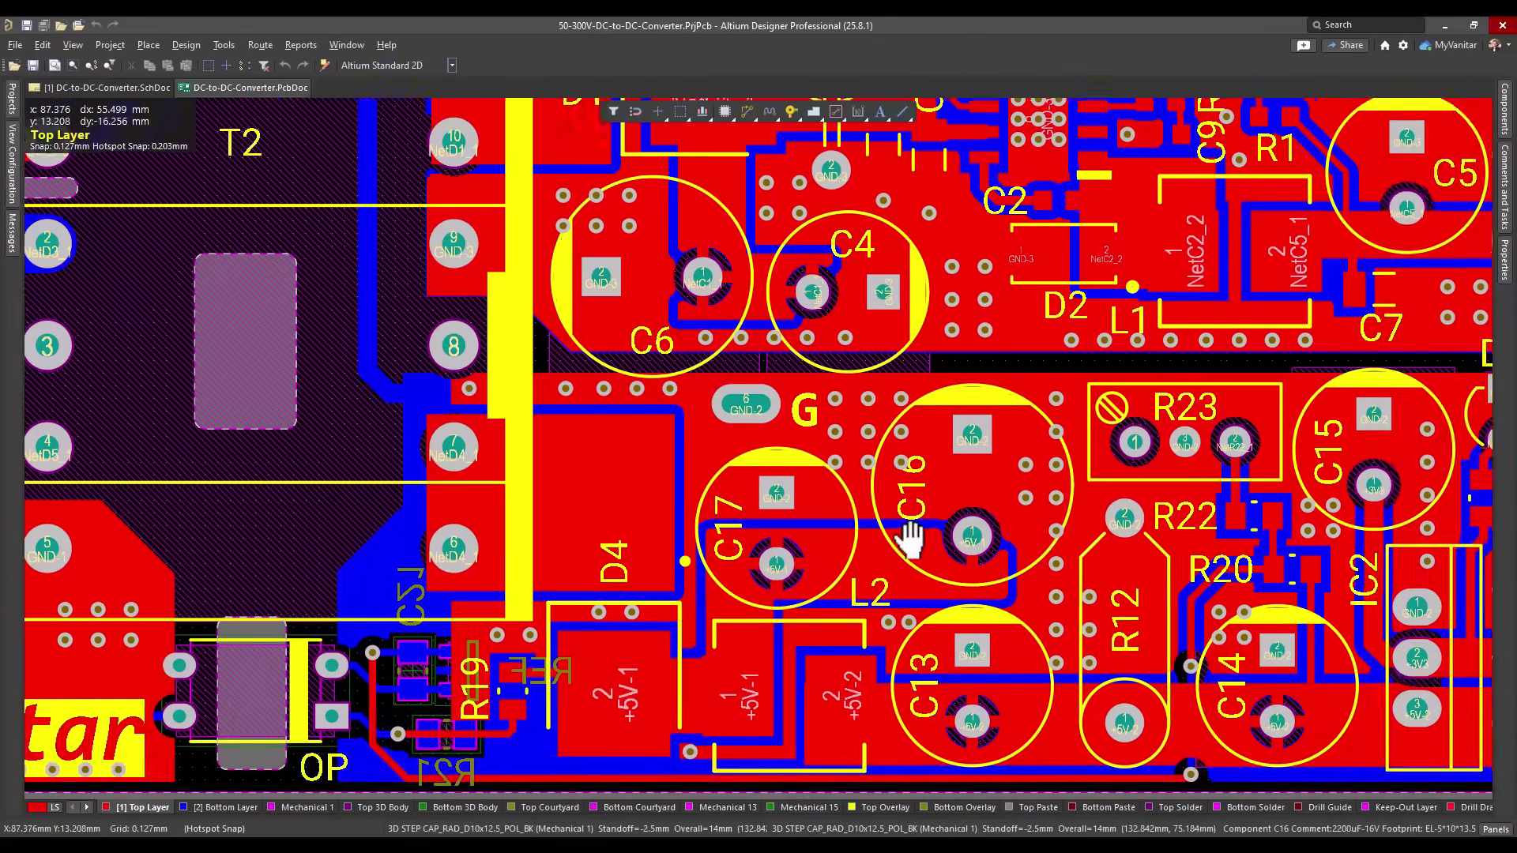
scroll(839, 474, "down", 3, "ctrl")
right_click_drag(842, 478, 907, 544)
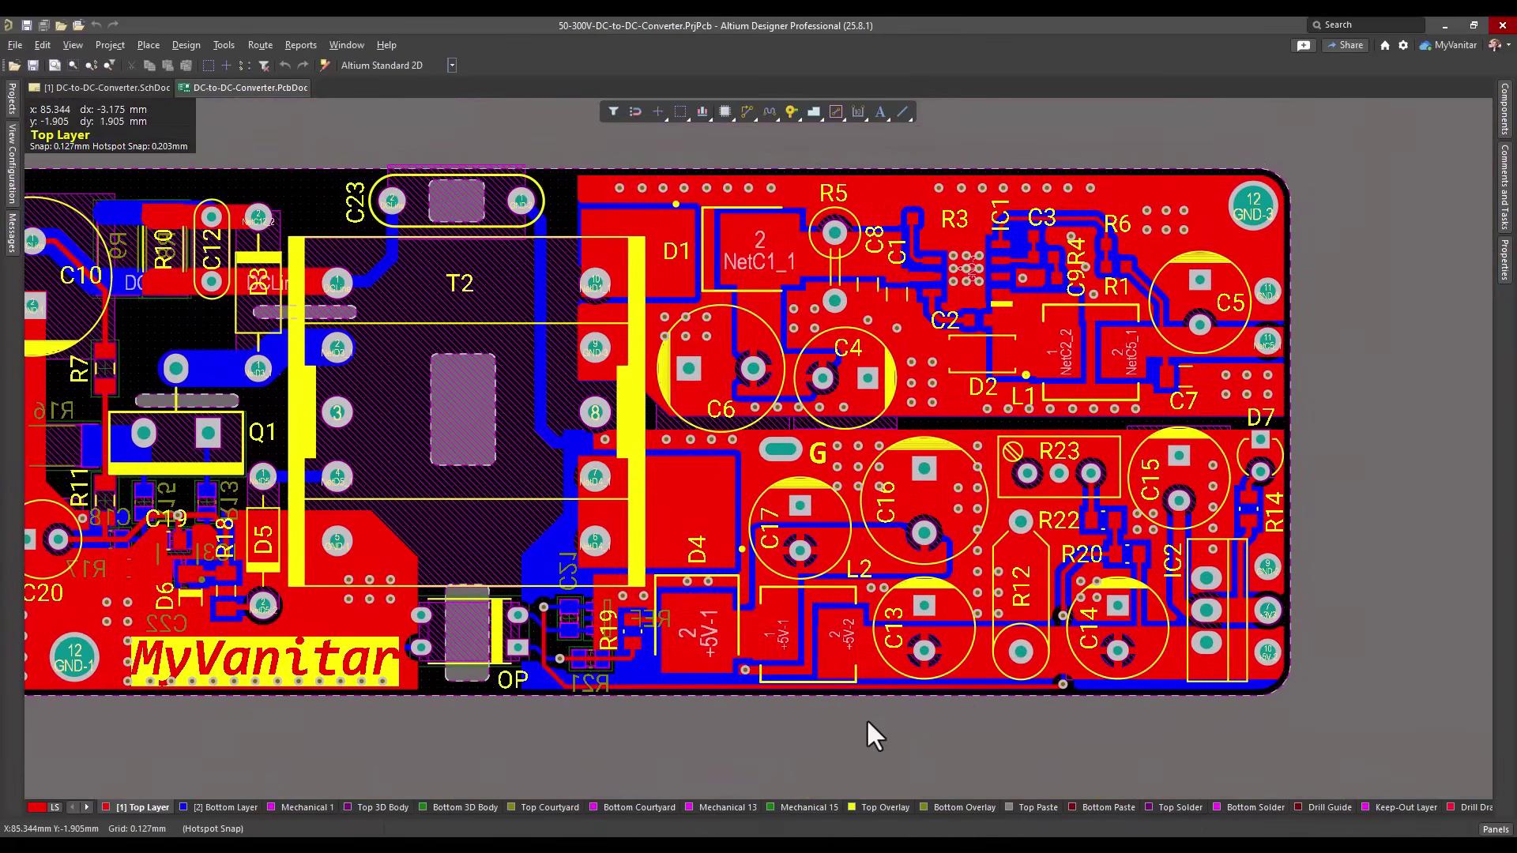
scroll(869, 719, "up", 1, "ctrl")
left_click(993, 670)
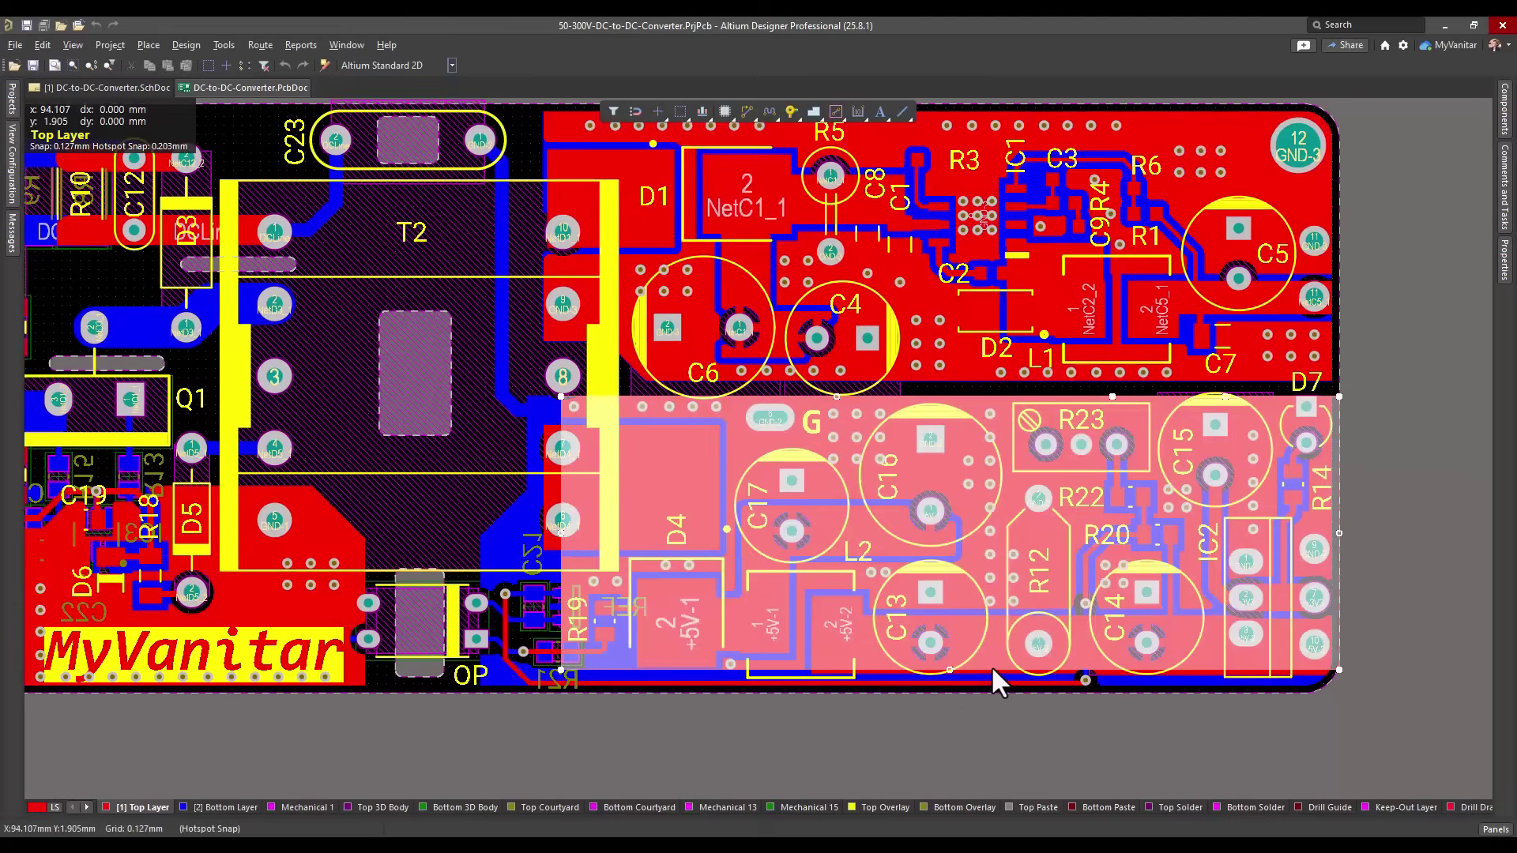
left_click(992, 667)
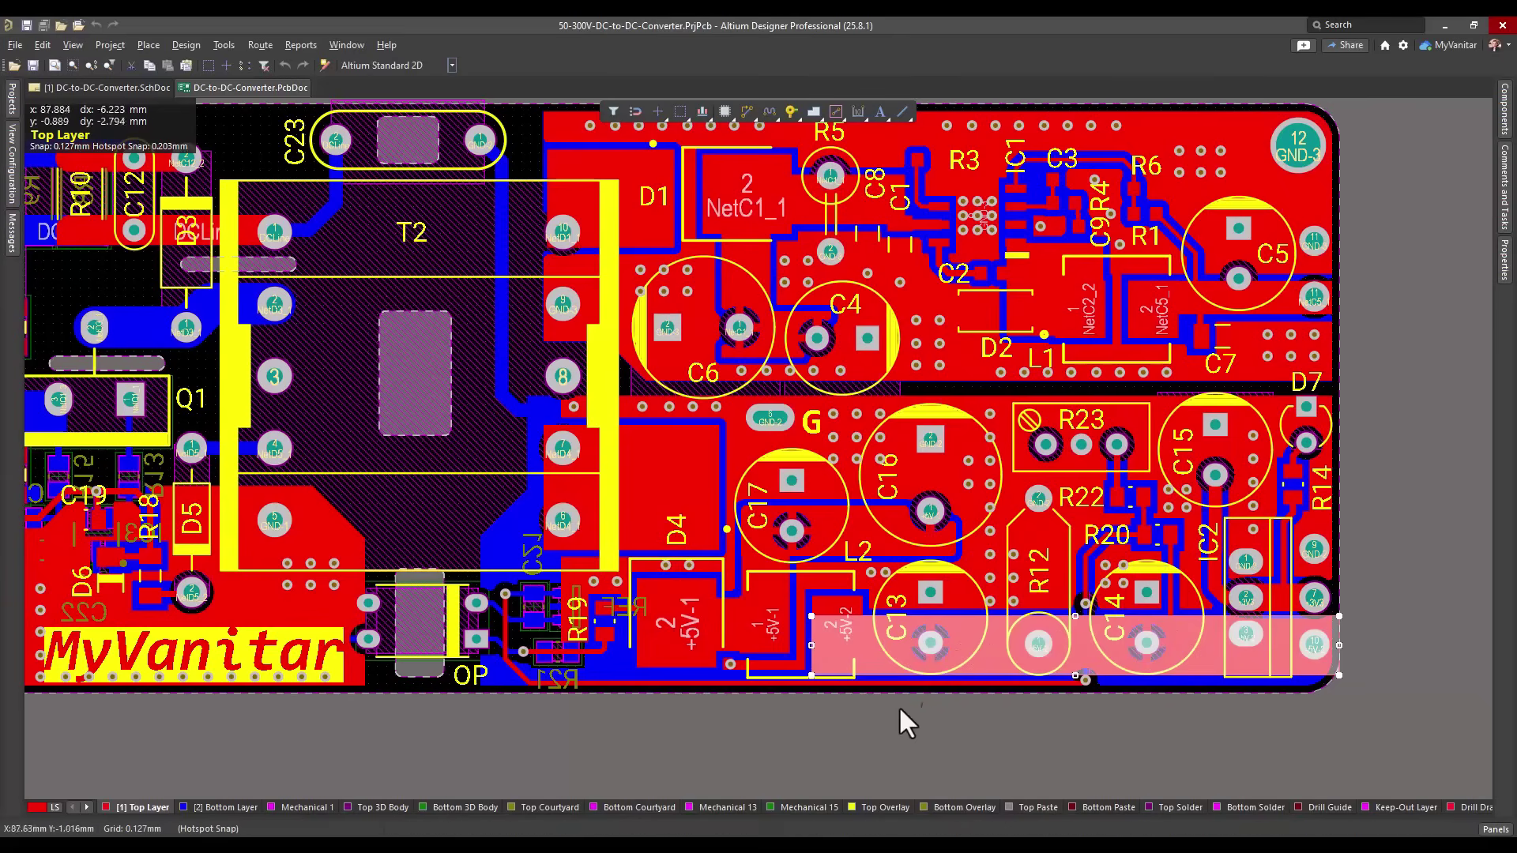
left_click(927, 739)
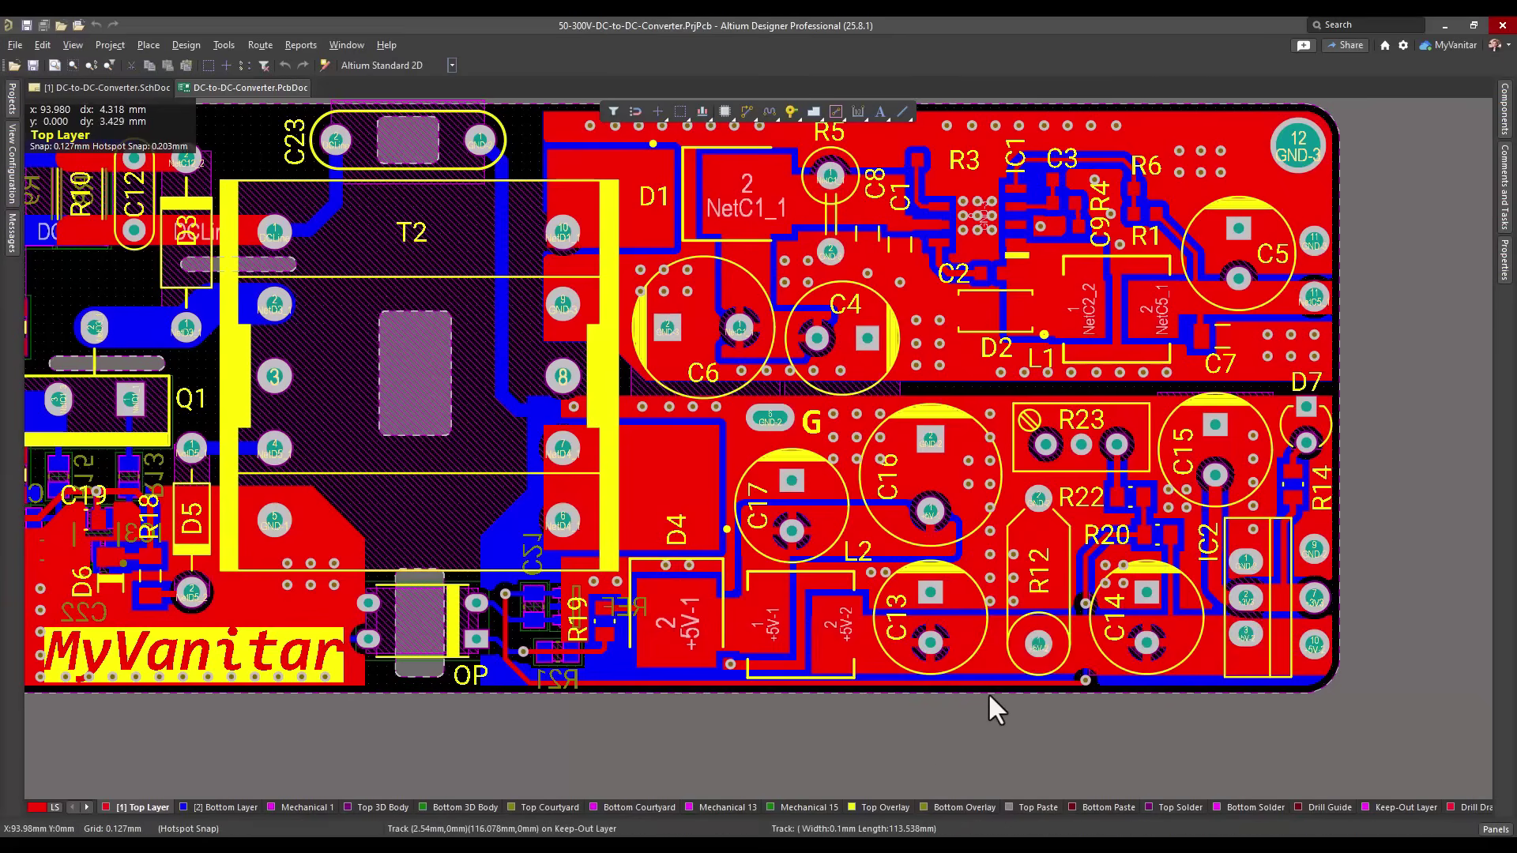
scroll(984, 671, "up", 3, "ctrl")
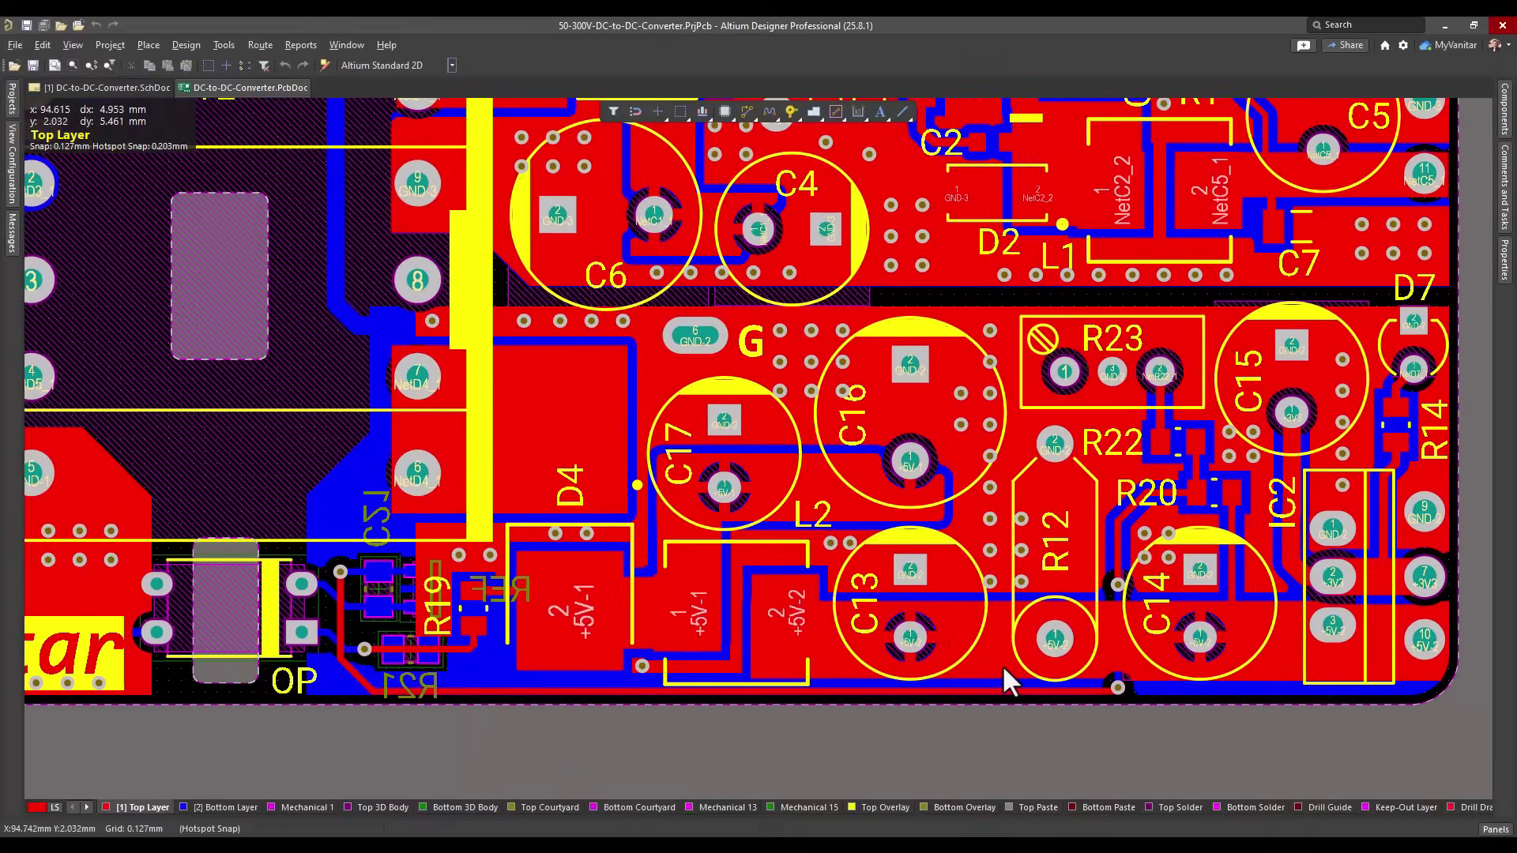
right_click_drag(1004, 680, 955, 676)
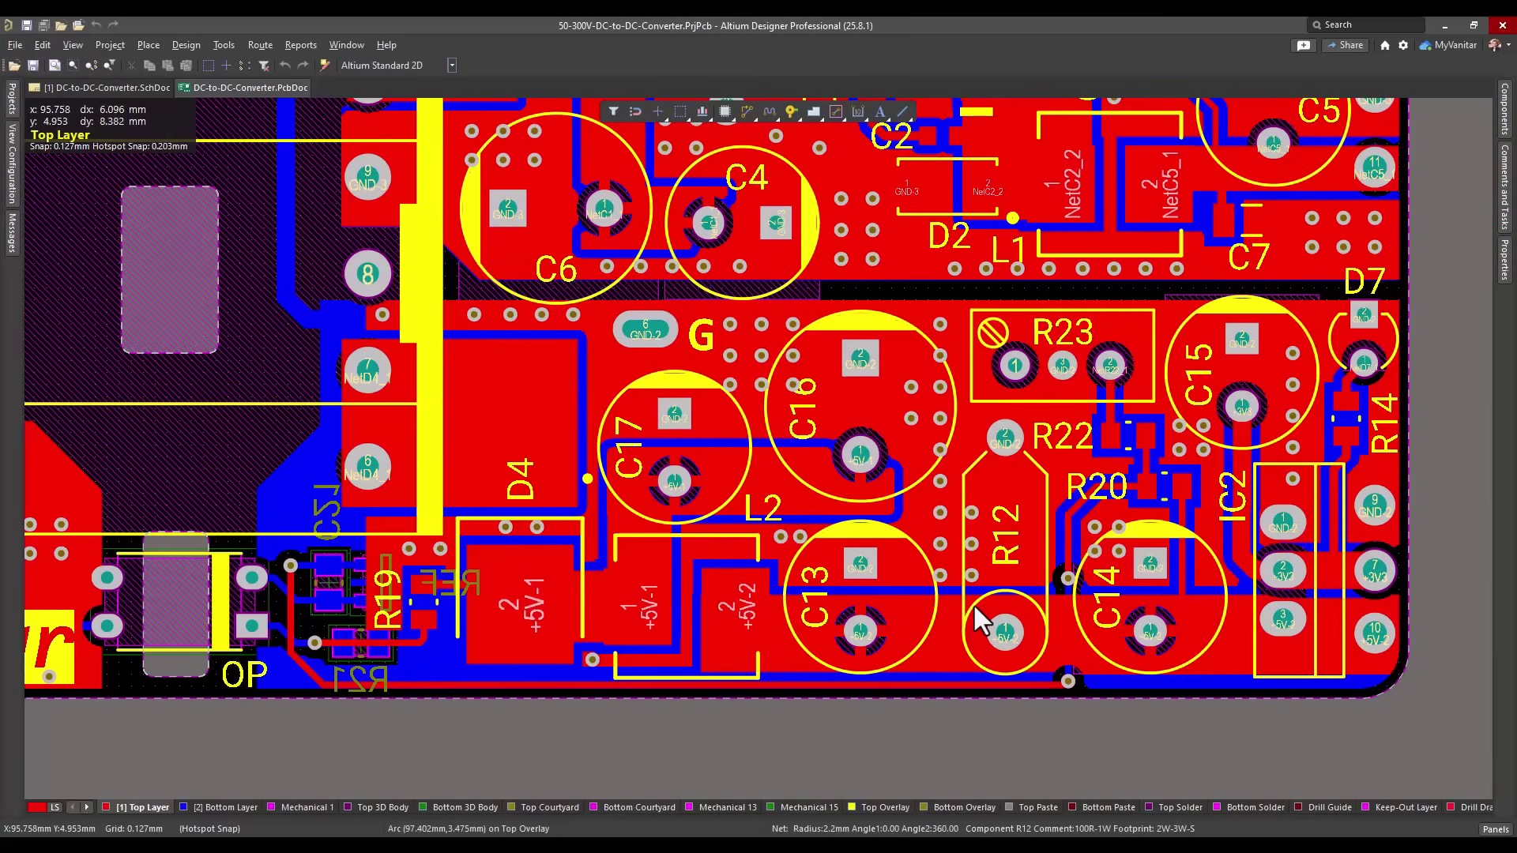
scroll(899, 664, "down", 5, "ctrl")
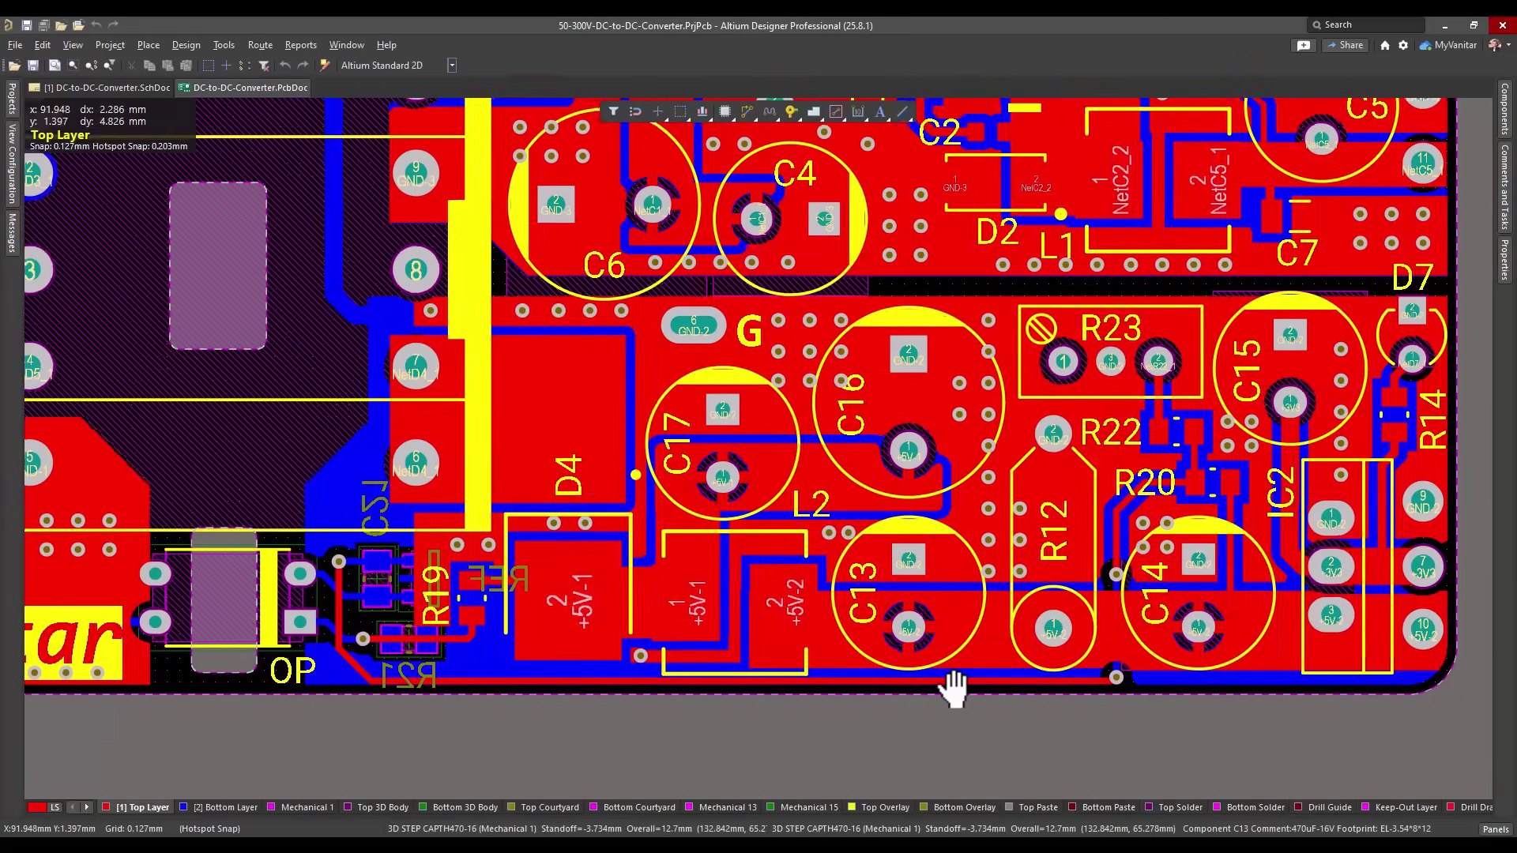
scroll(884, 680, "up", 1, "ctrl")
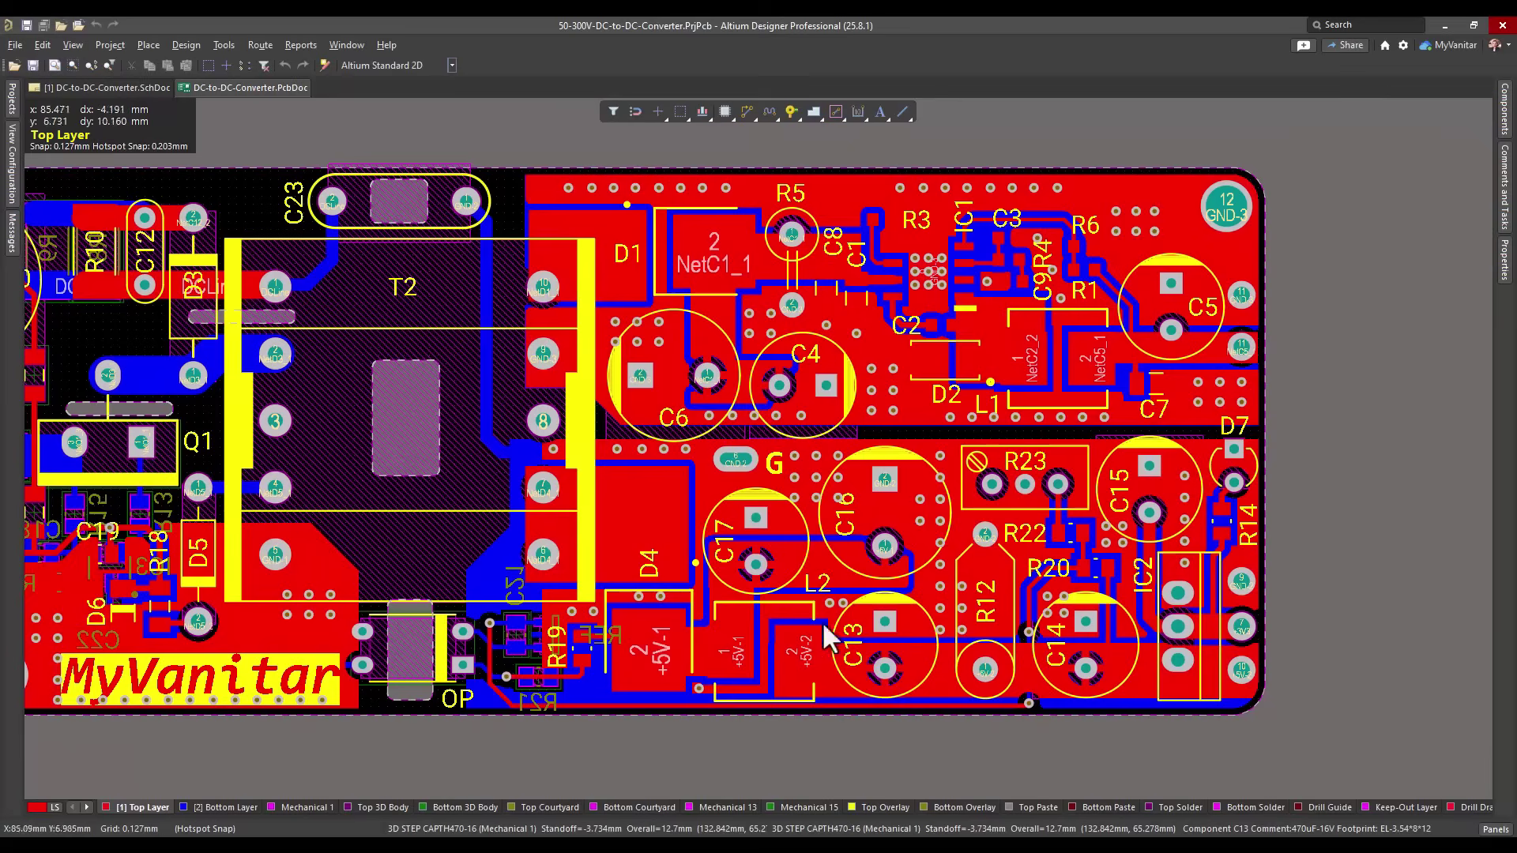
scroll(728, 605, "up", 3, "ctrl")
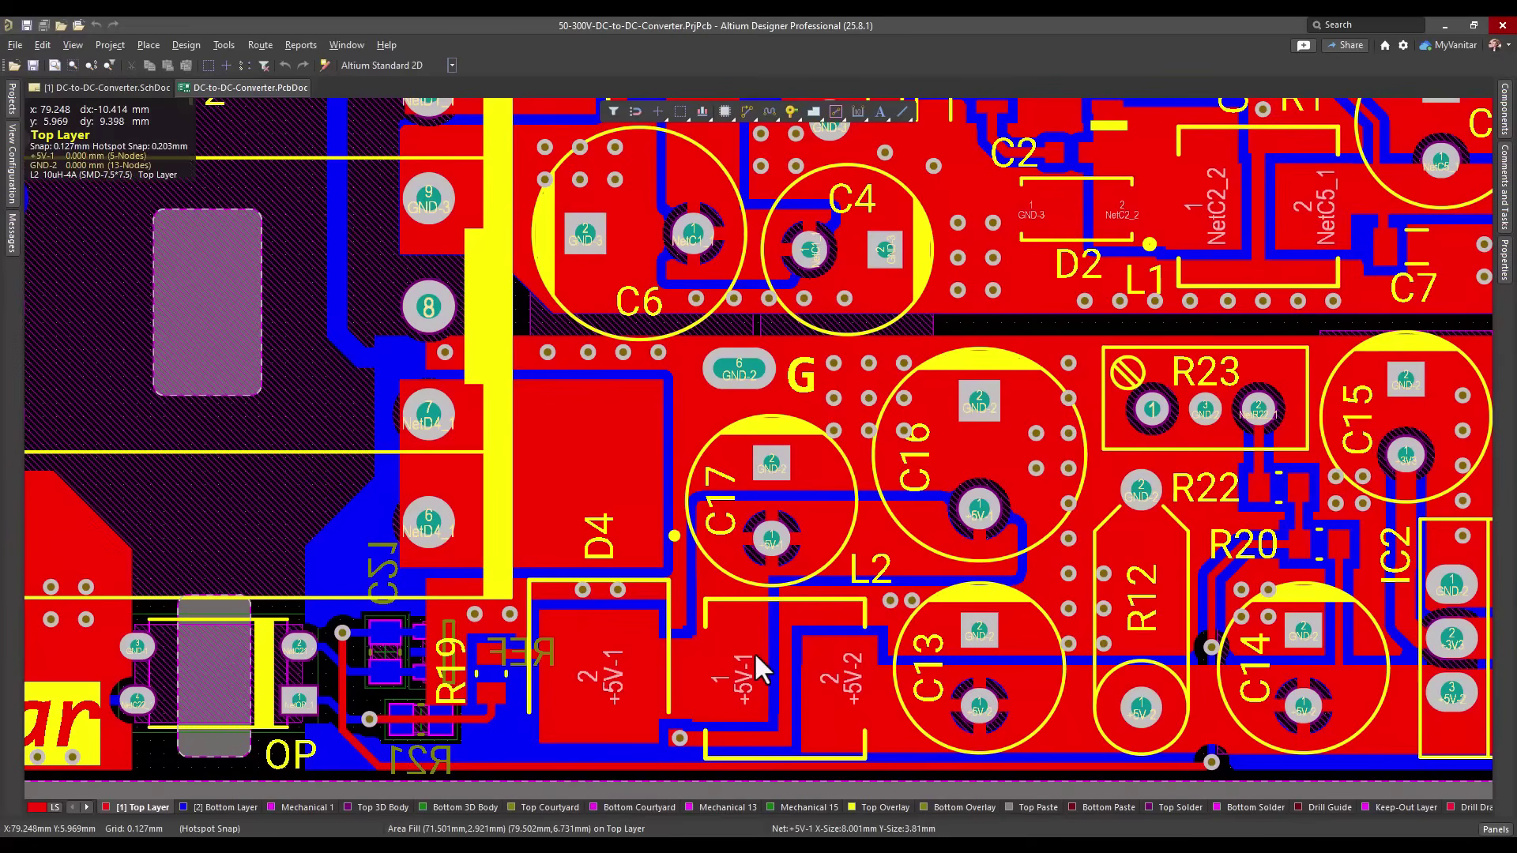
right_click_drag(765, 641, 739, 672)
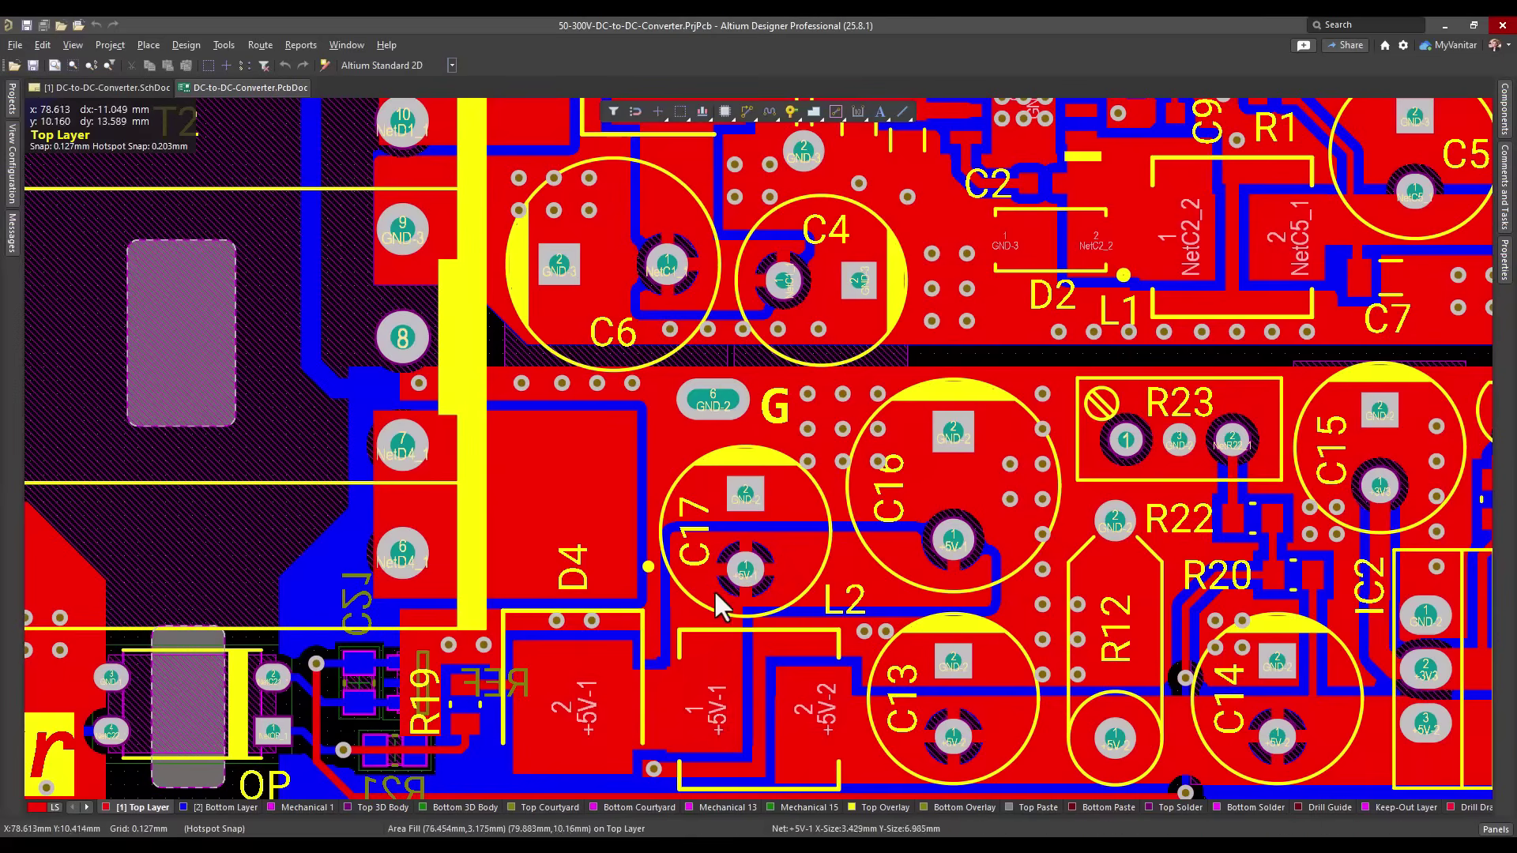
scroll(751, 573, "up", 2, "ctrl")
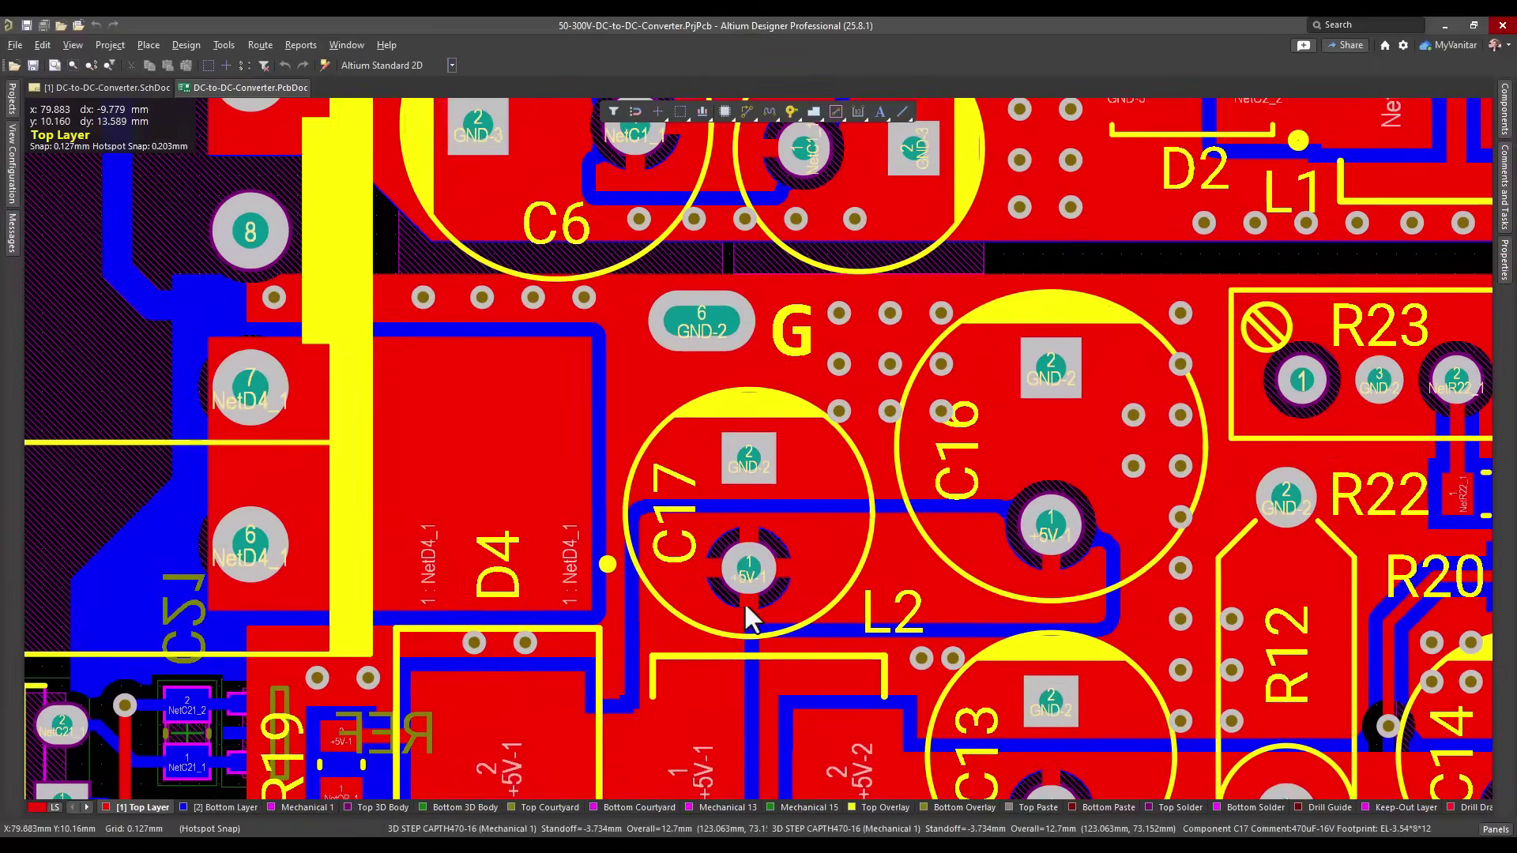
right_click_drag(746, 607, 711, 542)
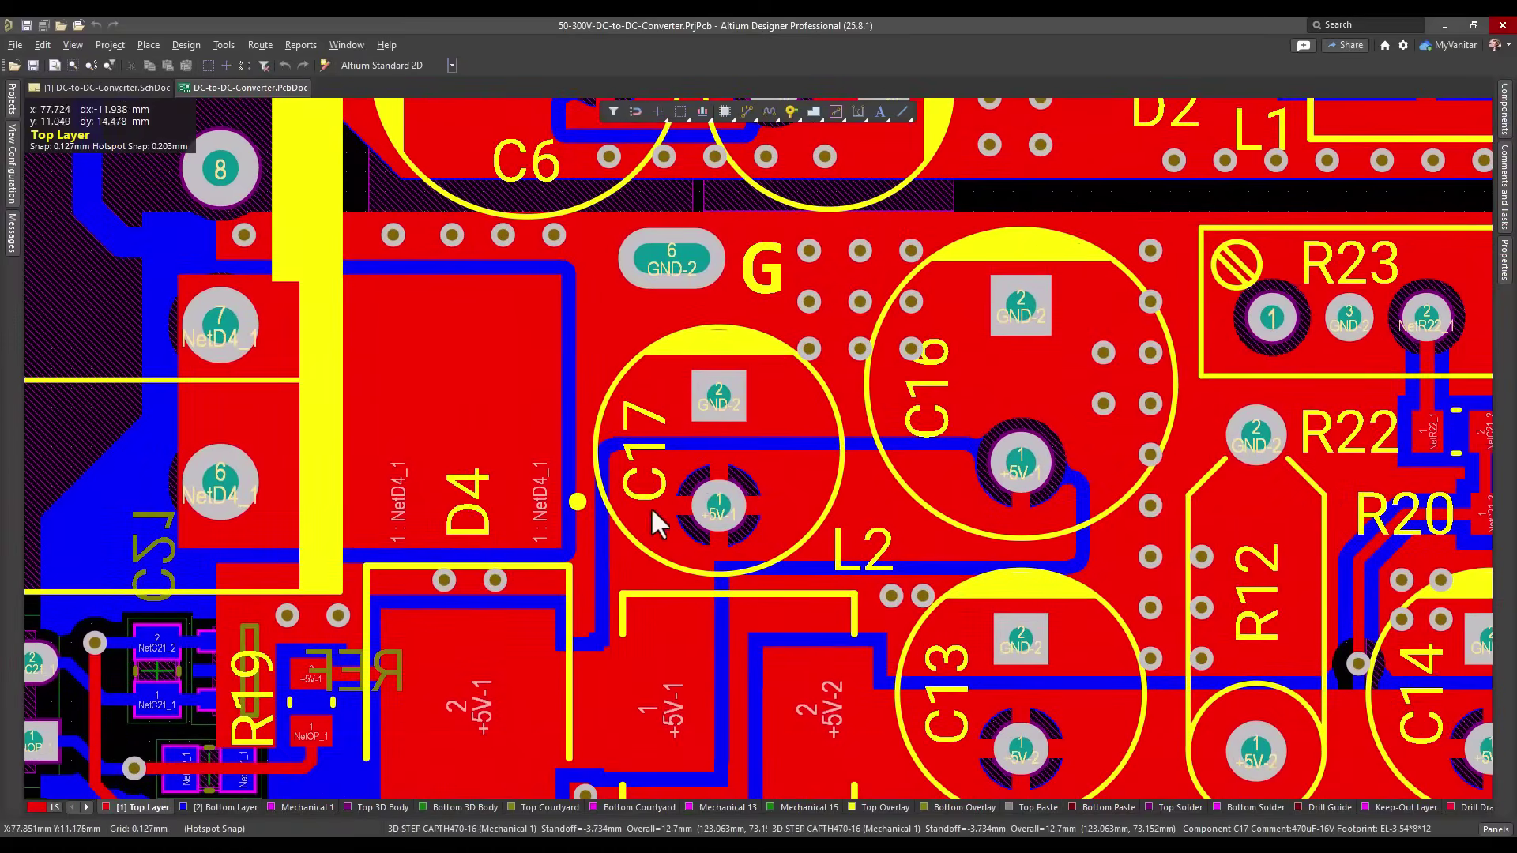
scroll(727, 521, "down", 1, "ctrl")
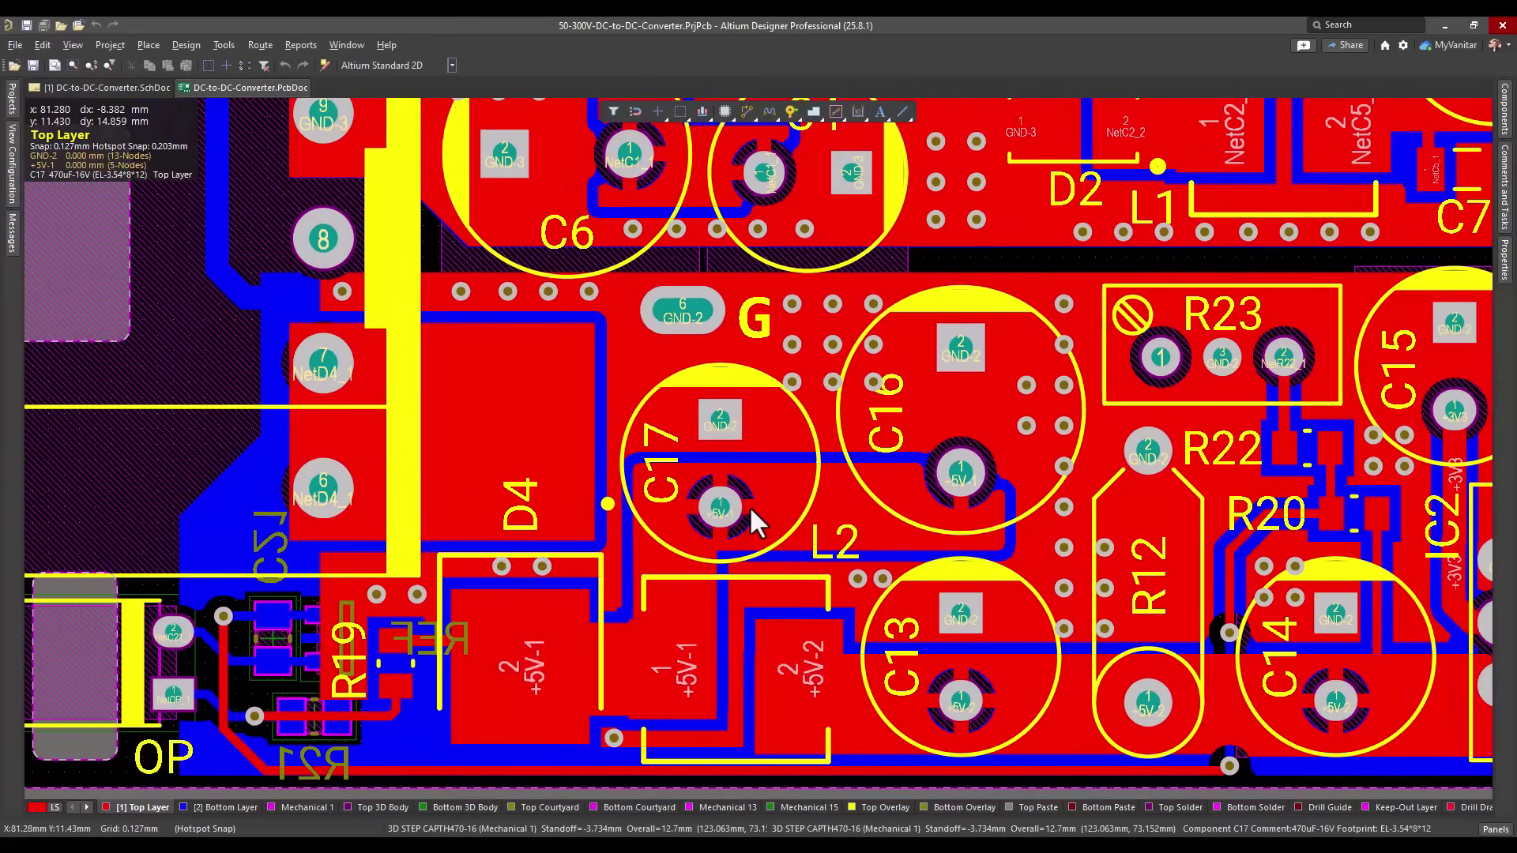
scroll(762, 510, "down", 1, "ctrl")
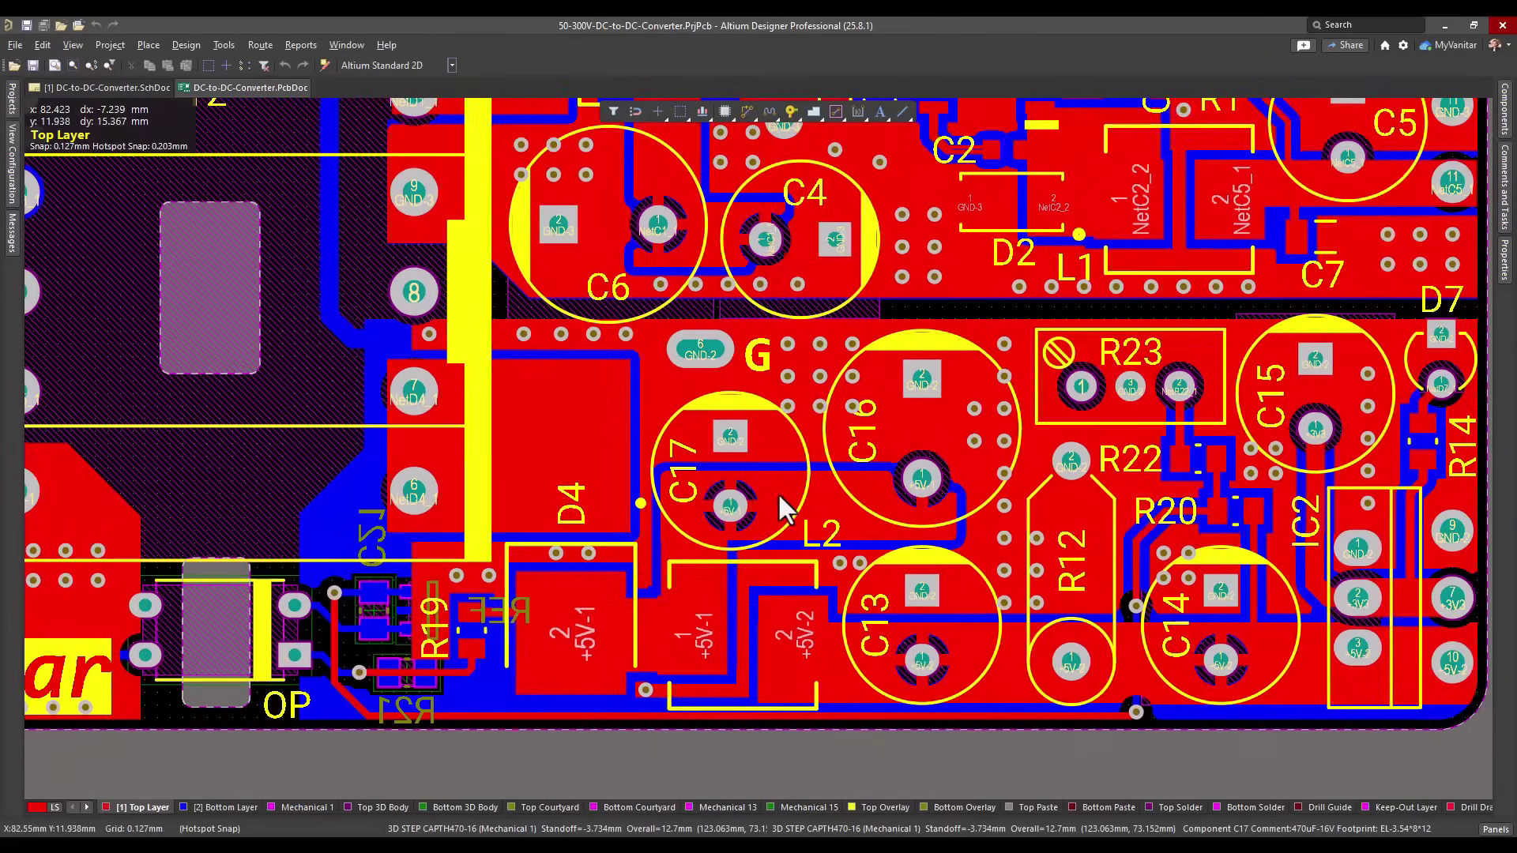
right_click_drag(777, 492, 847, 525)
scroll(849, 484, "down", 1, "ctrl")
right_click_drag(853, 522, 856, 514)
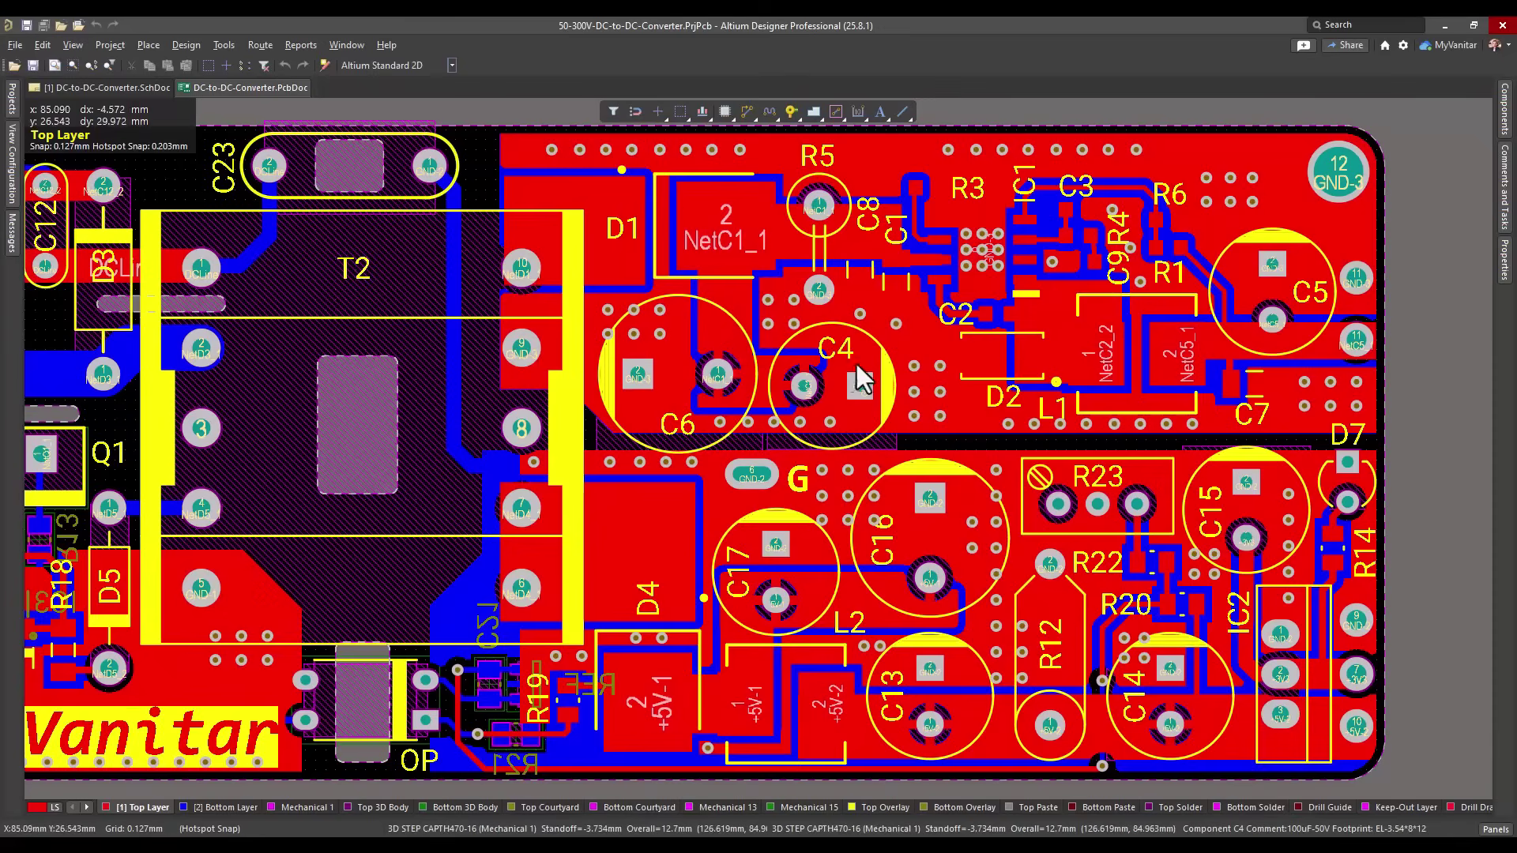
scroll(862, 380, "down", 2, "ctrl")
scroll(916, 399, "left", 2, "shift")
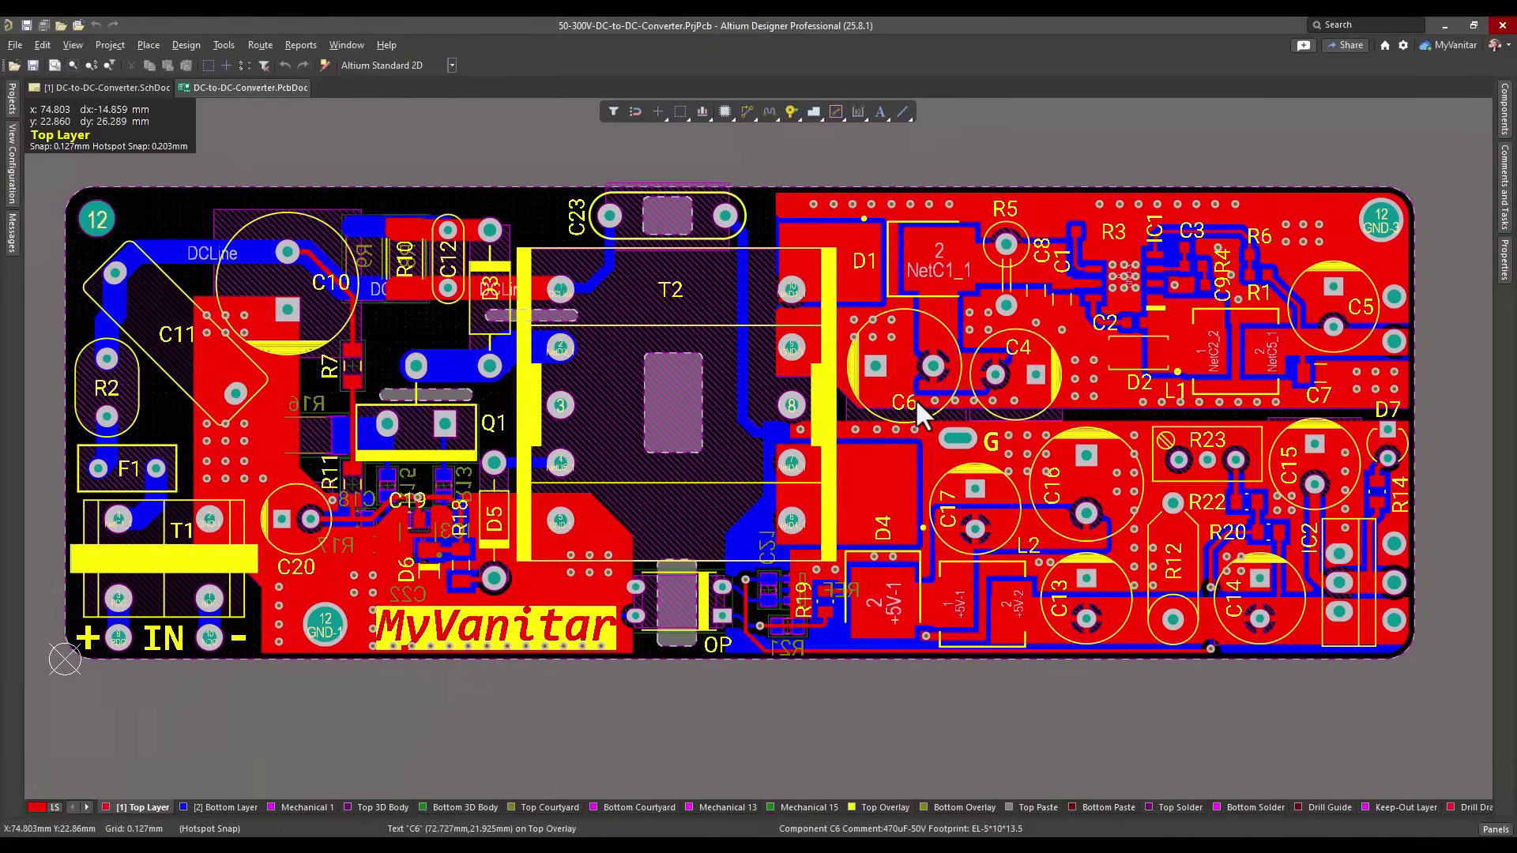
scroll(908, 423, "left", 1, "shift")
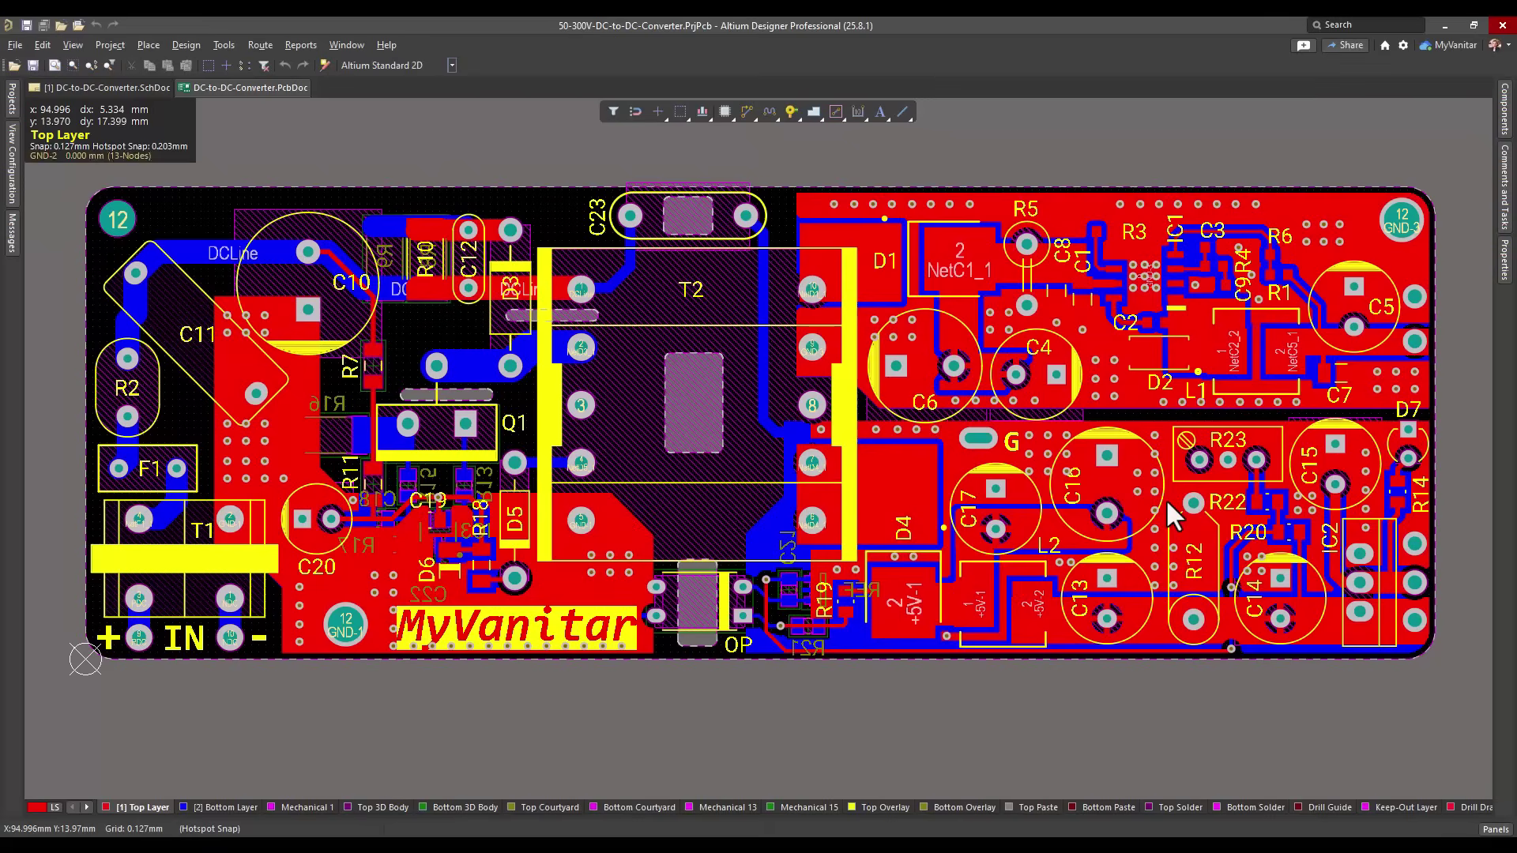
left_click(228, 807)
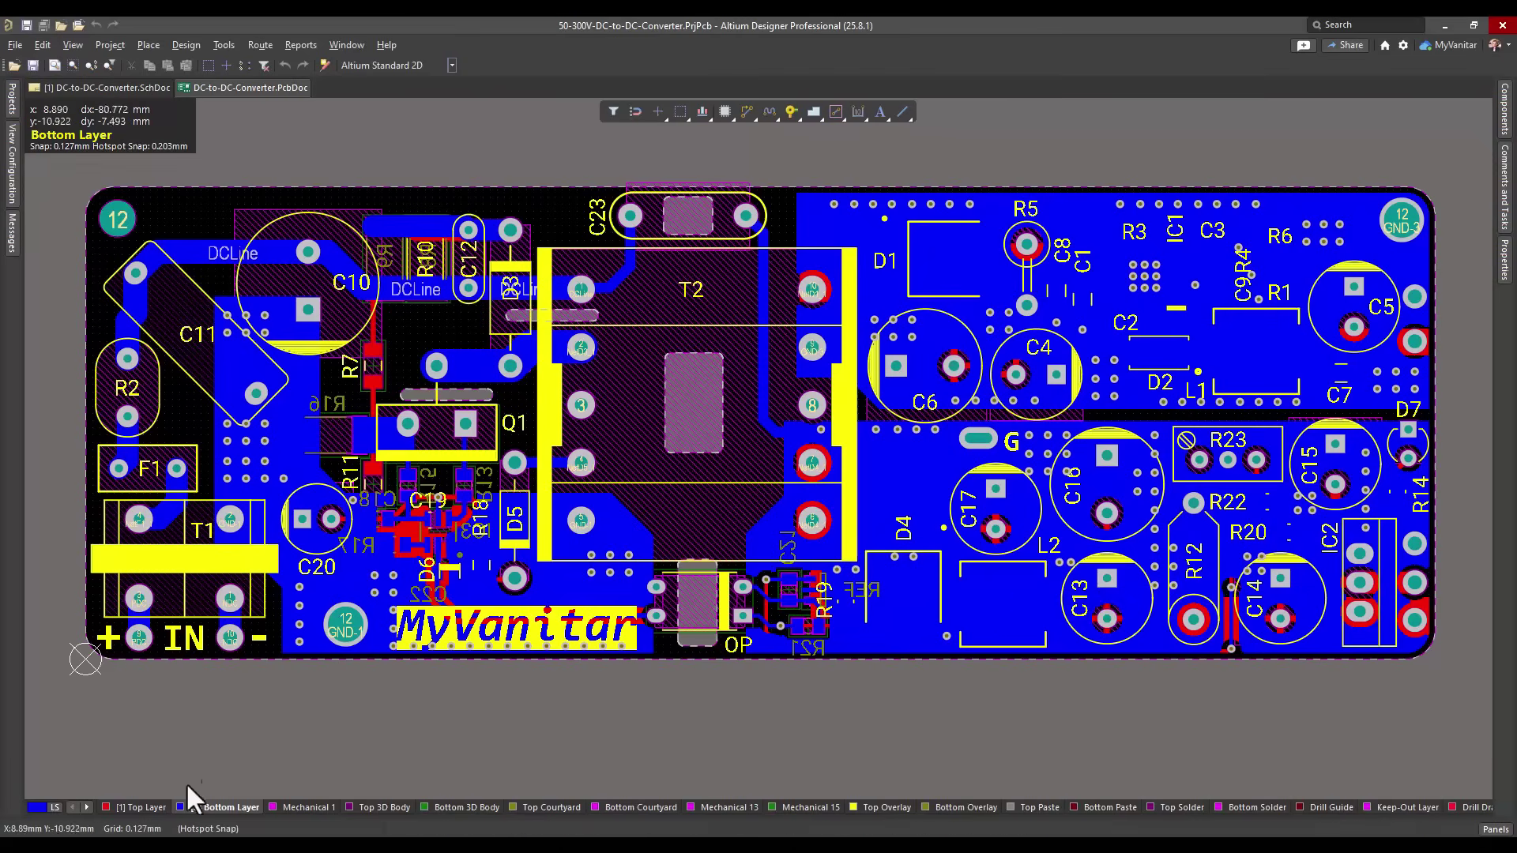
left_click(146, 806)
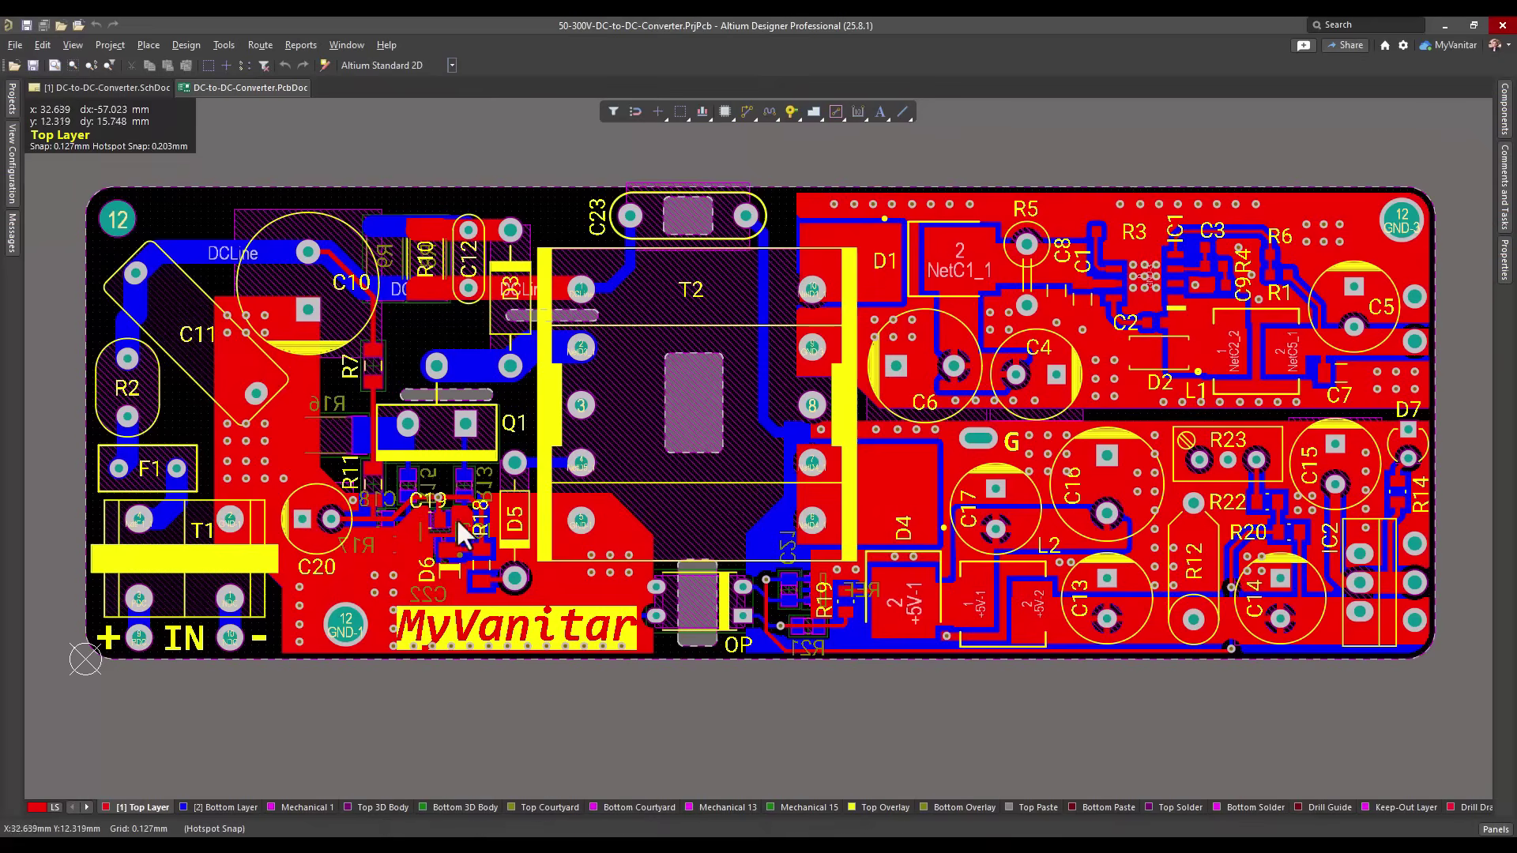
left_click(193, 806)
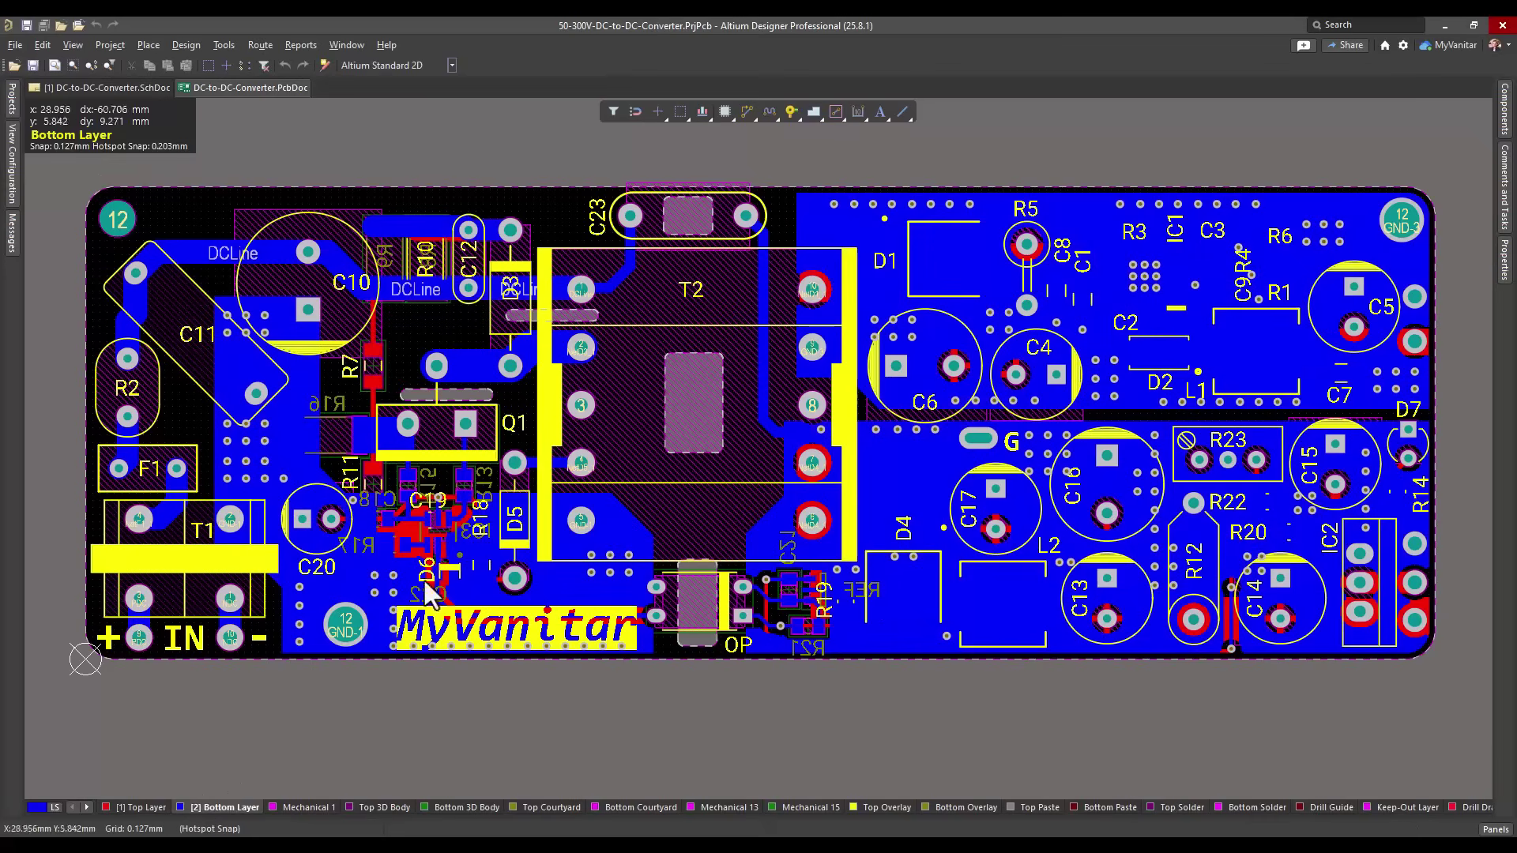
left_click(146, 806)
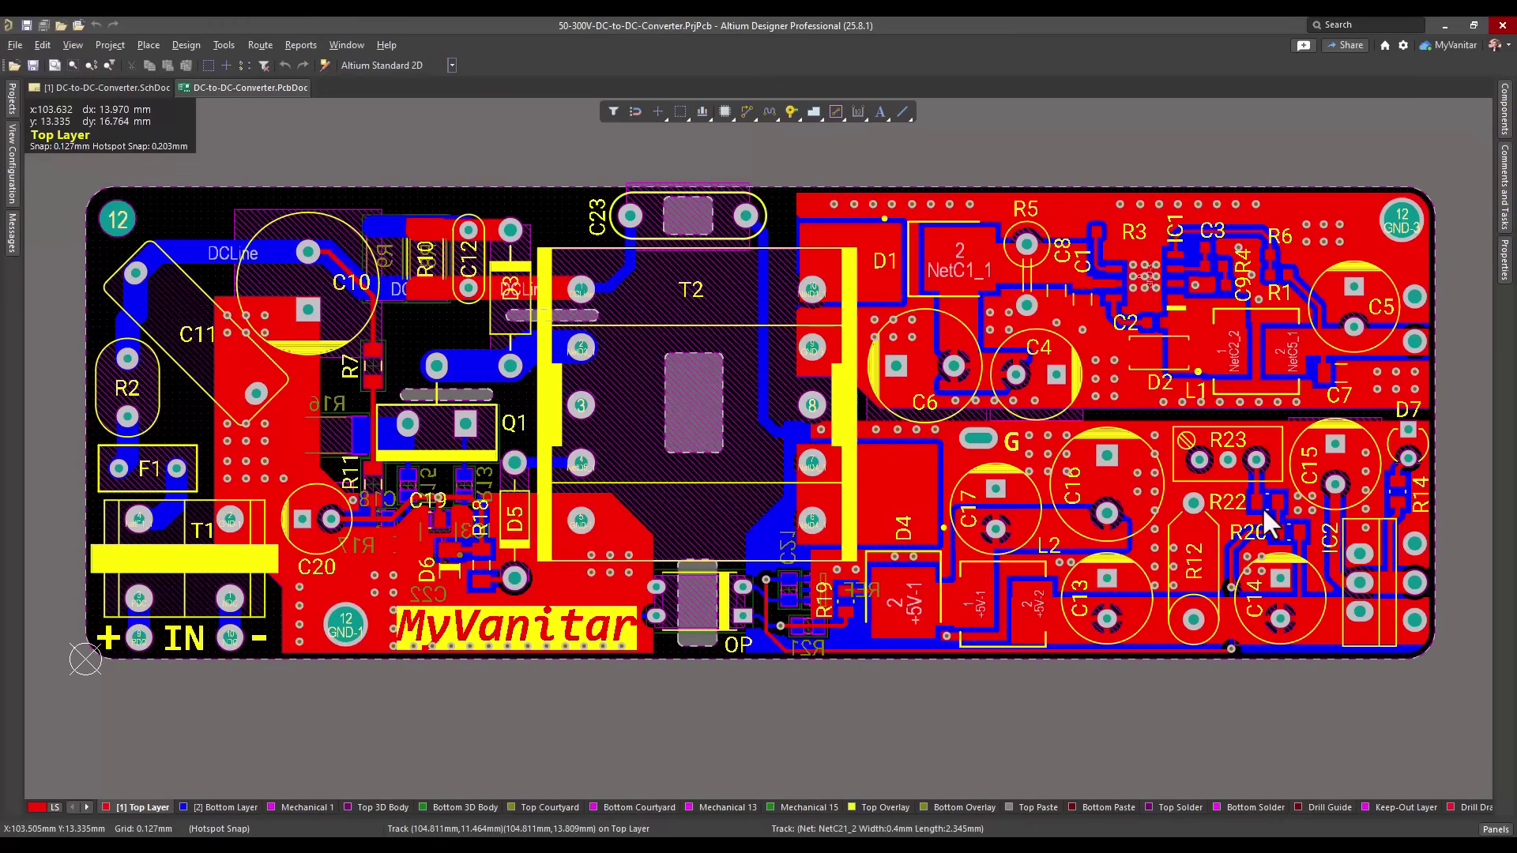
mouse_move(1264, 531)
right_mouse_down()
mouse_move(1244, 533)
mouse_move(1261, 534)
mouse_move(1252, 519)
right_mouse_up()
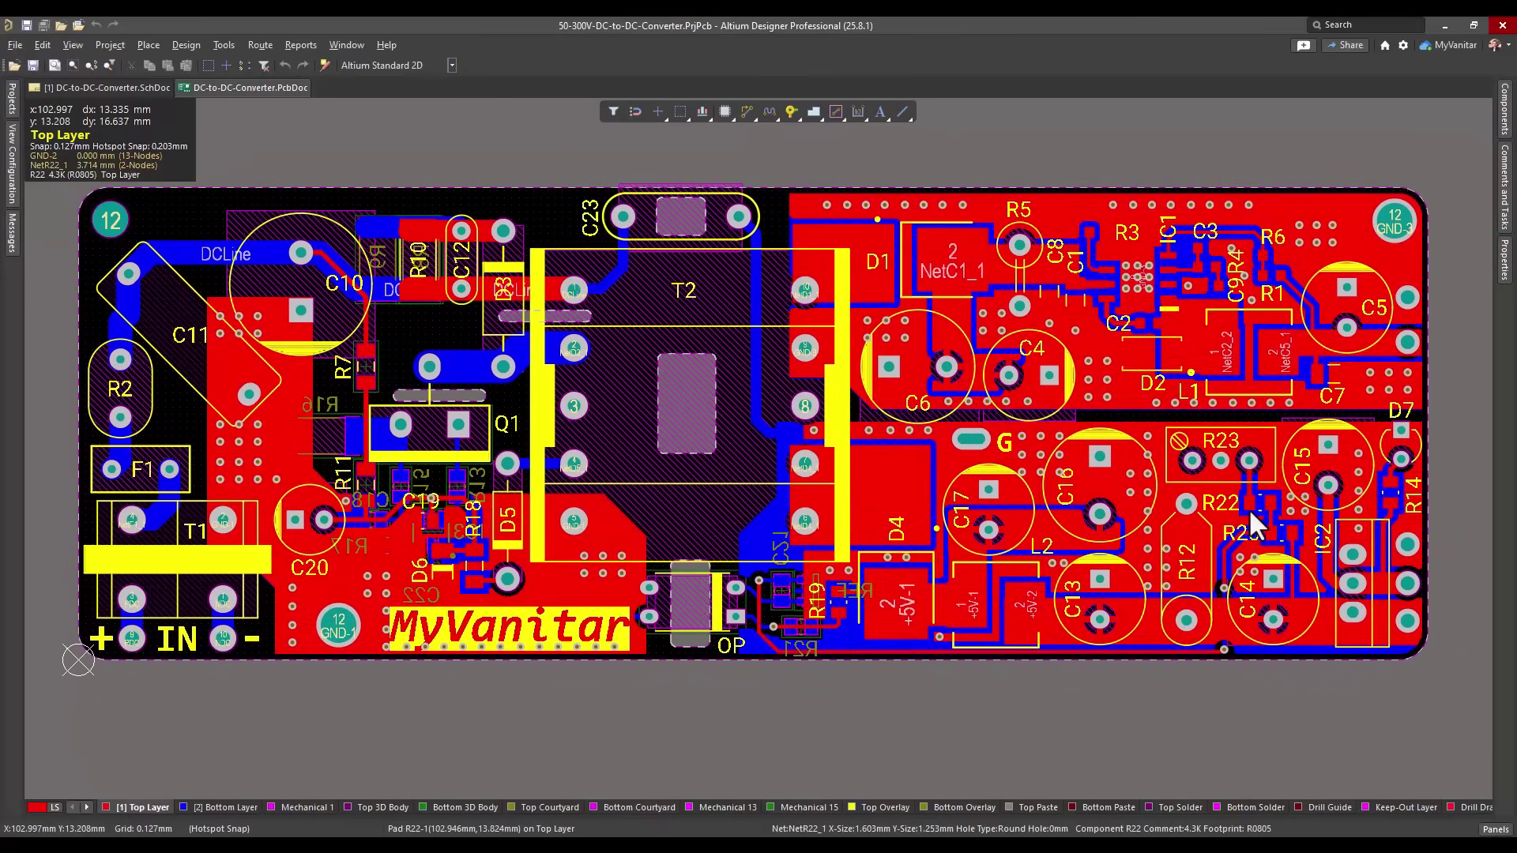